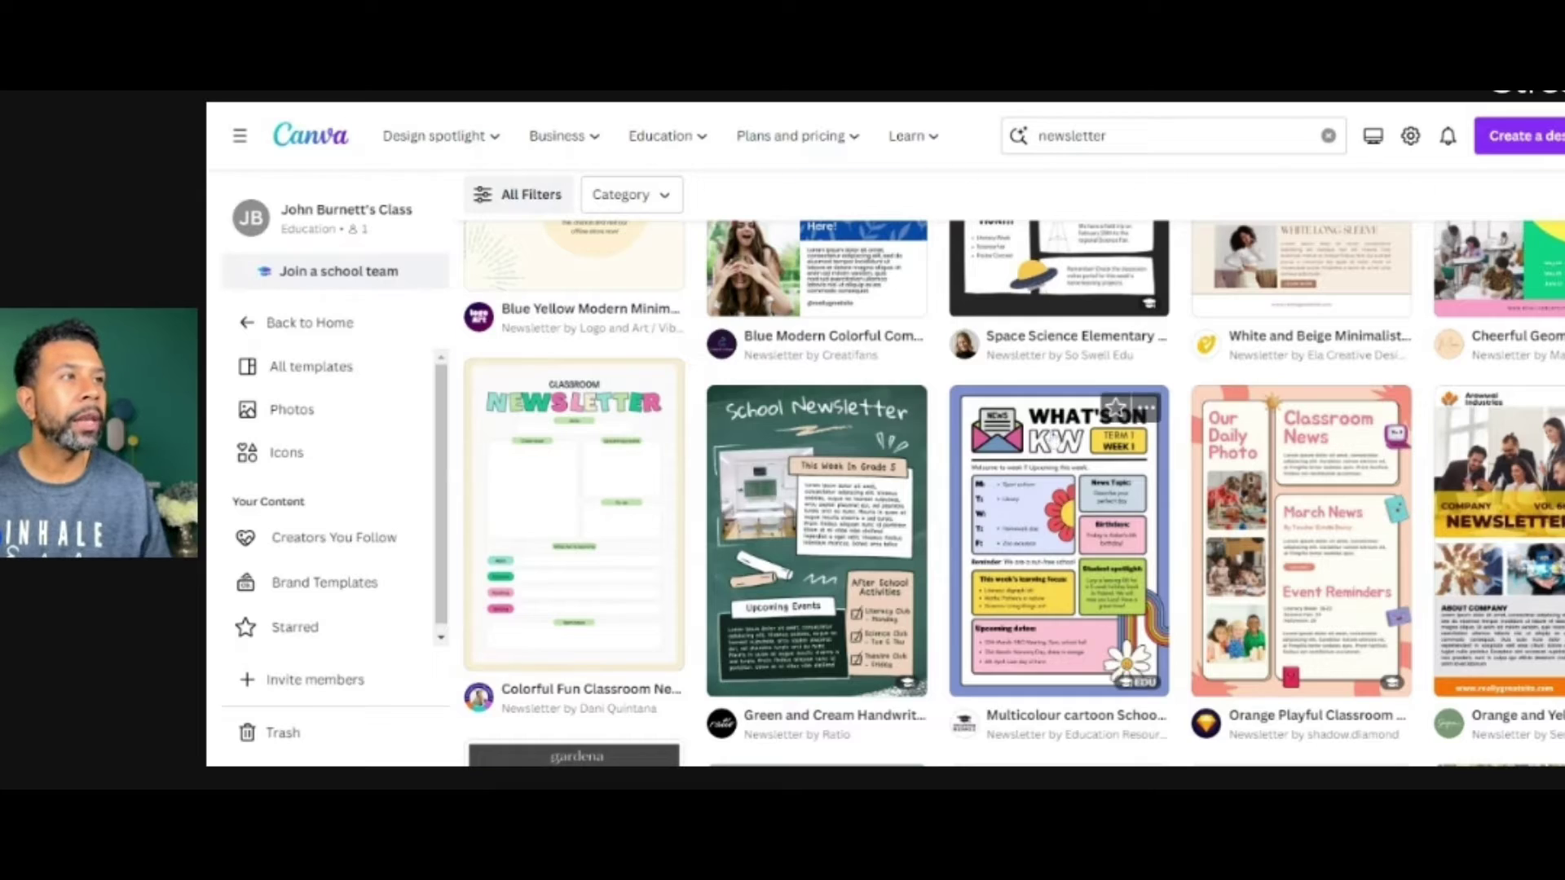
Scroll the results and open the Purple Pink Playful Welcome Back to School Letter template.
scroll(1053, 441, down, 10)
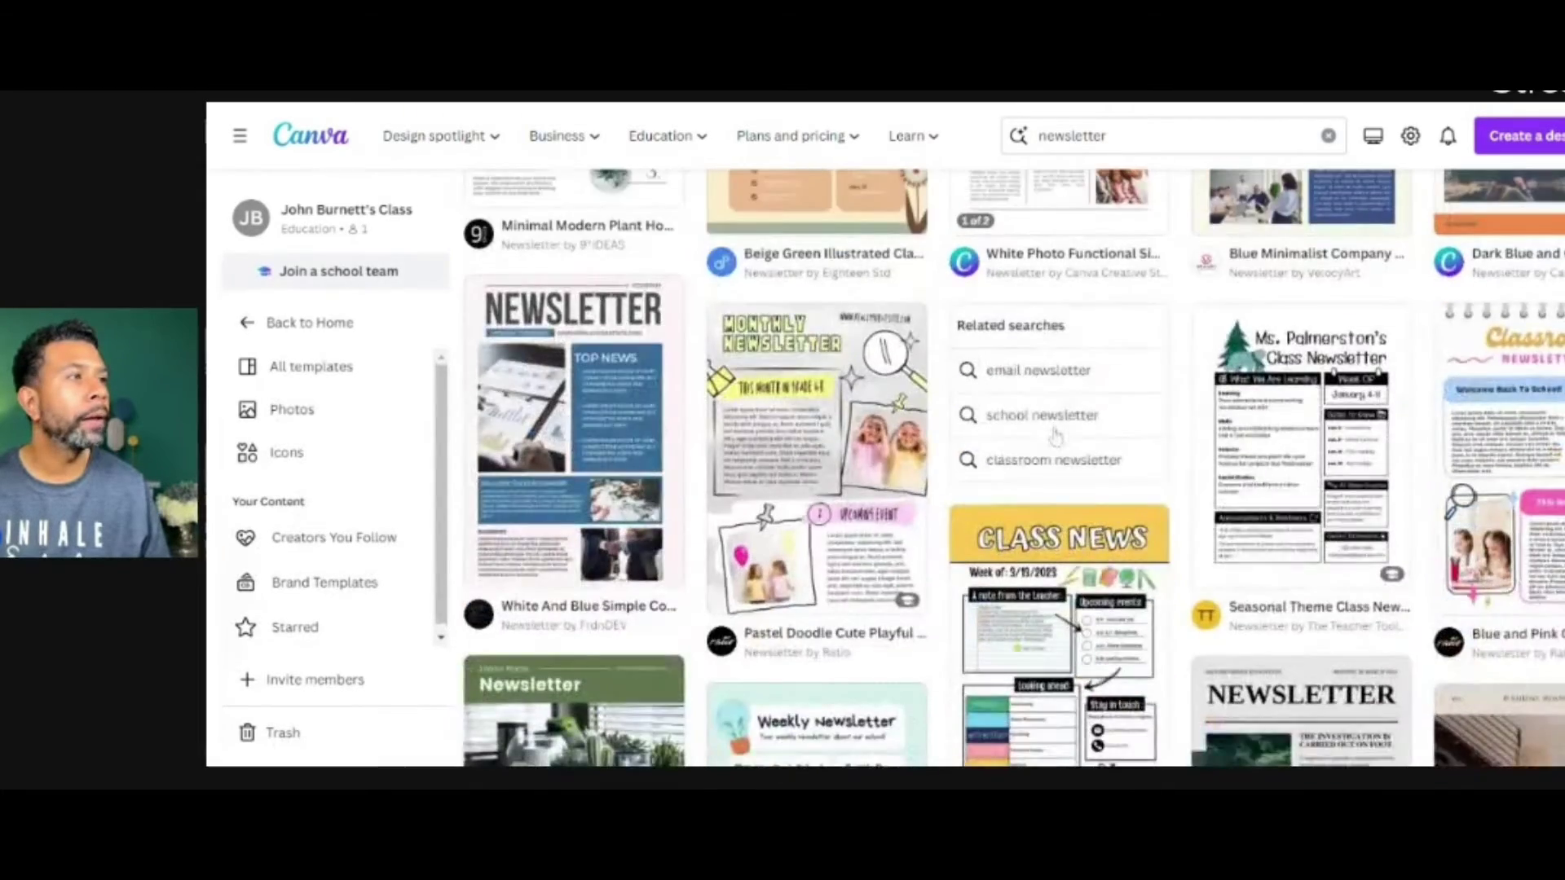
click(1396, 277)
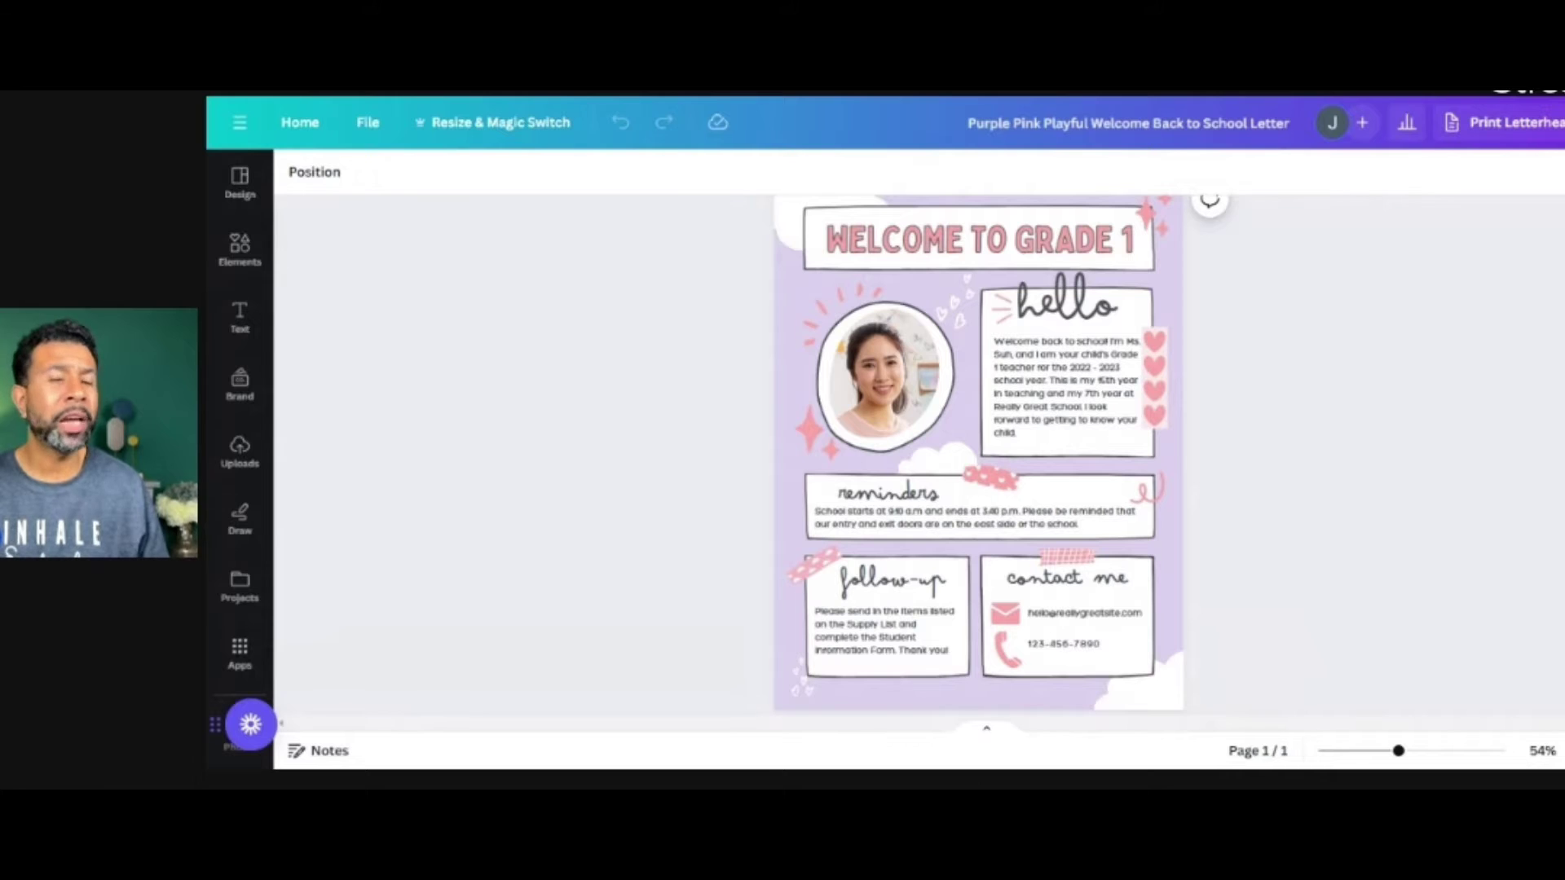
Make the page background blue.
click(798, 295)
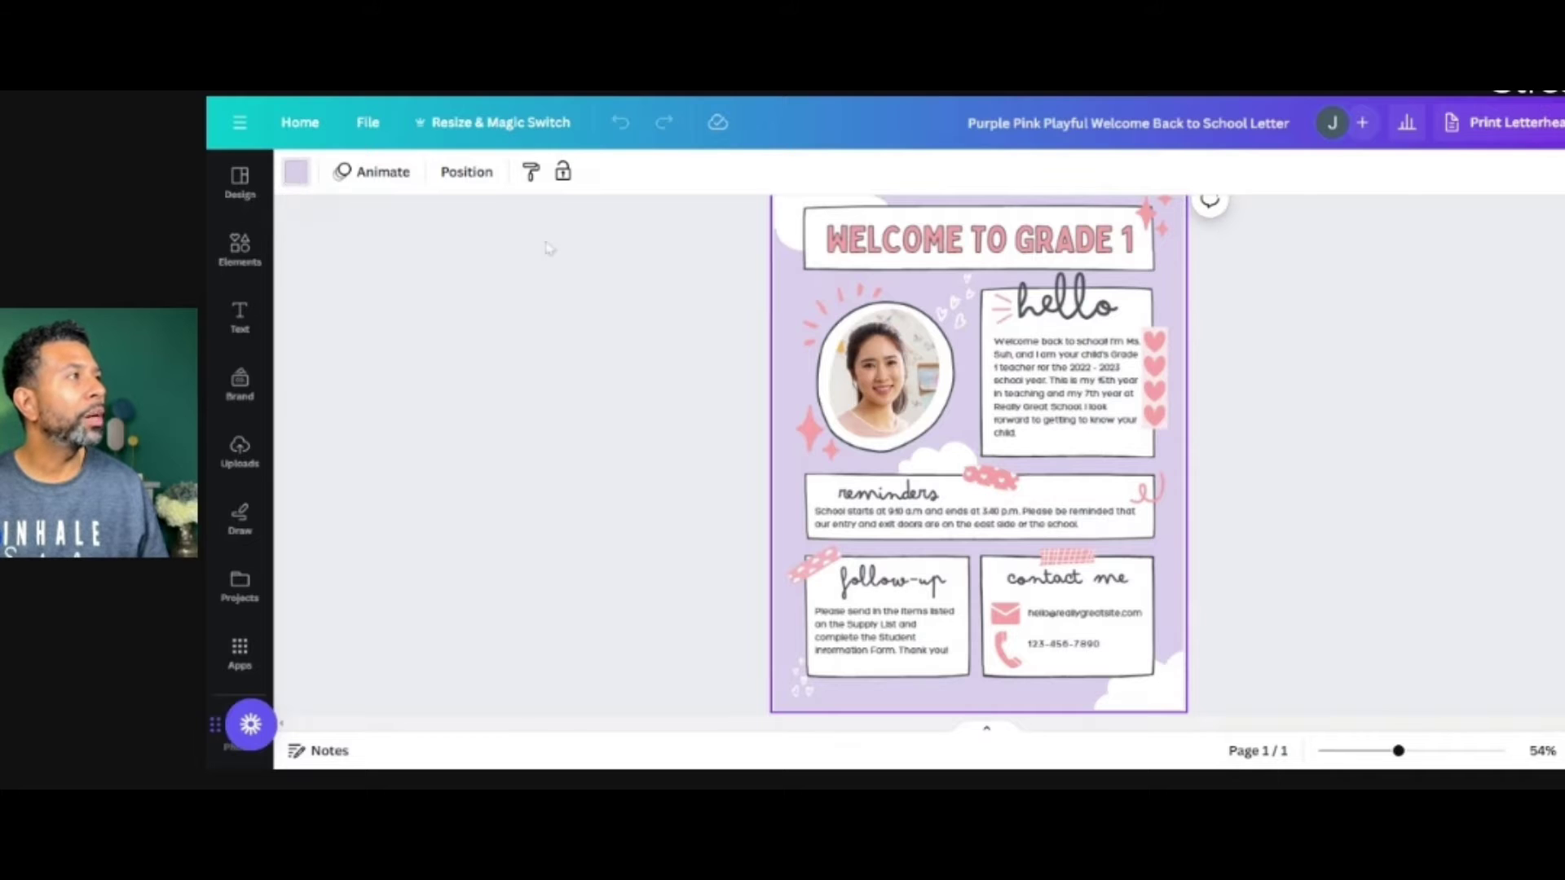
click(296, 171)
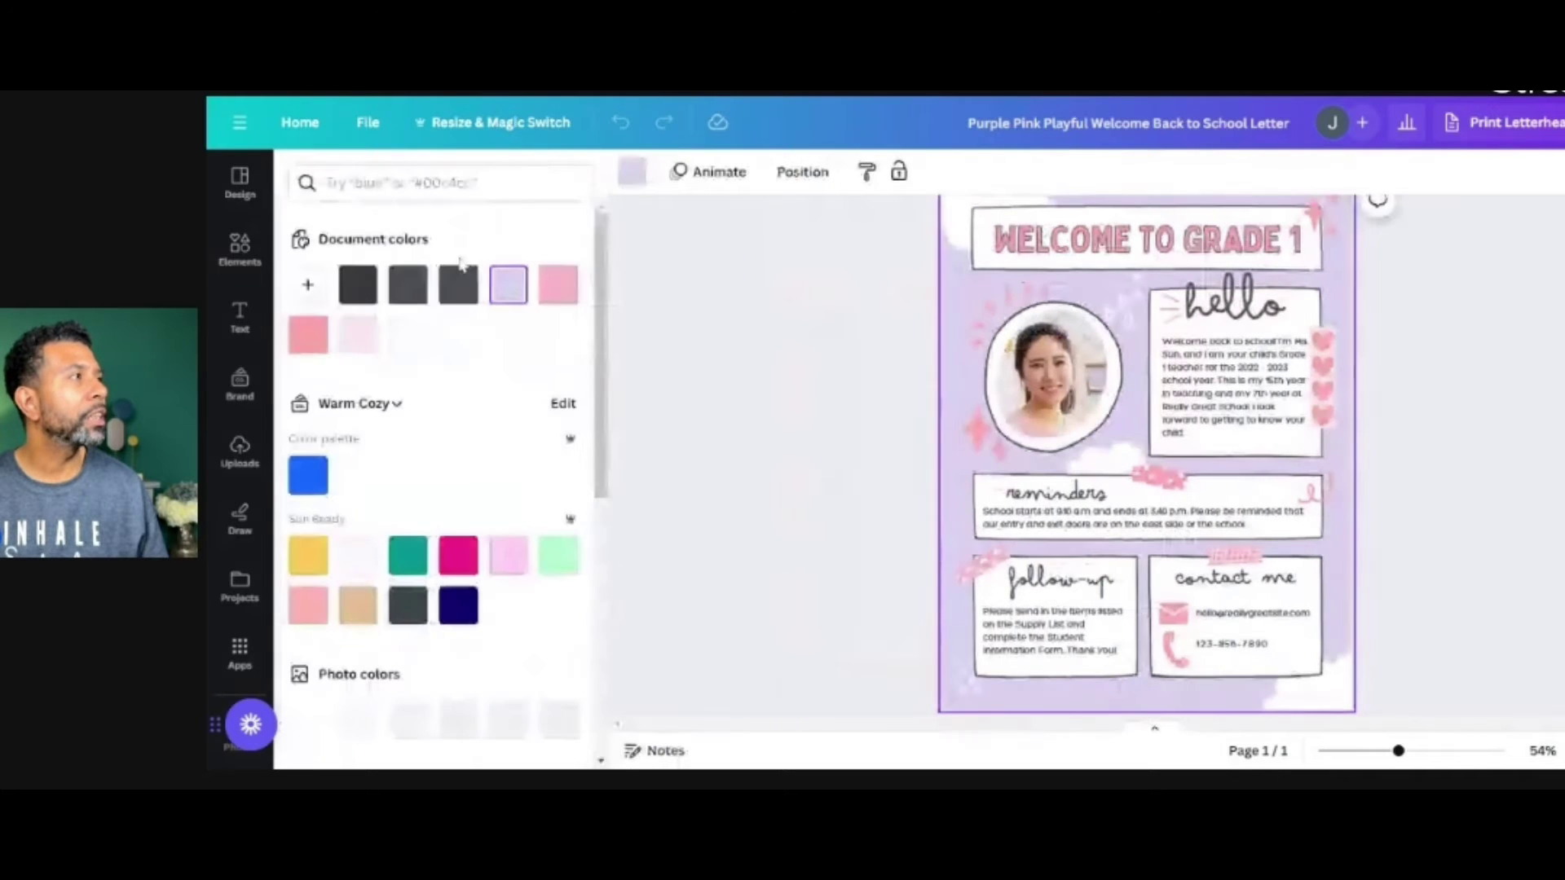
click(318, 479)
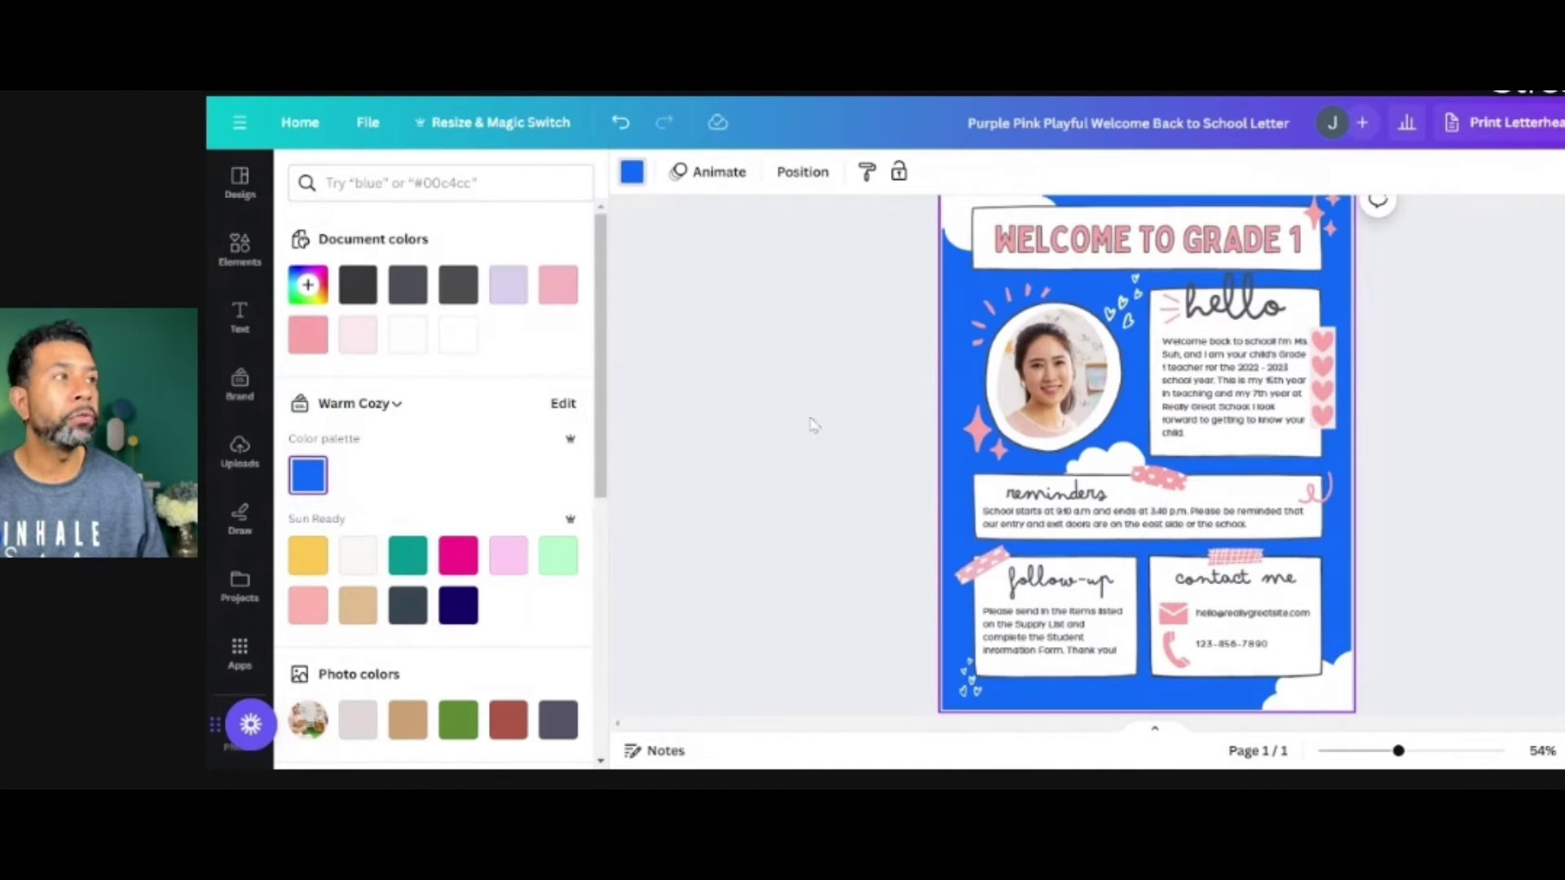
Set the title text colour to red.
click(978, 244)
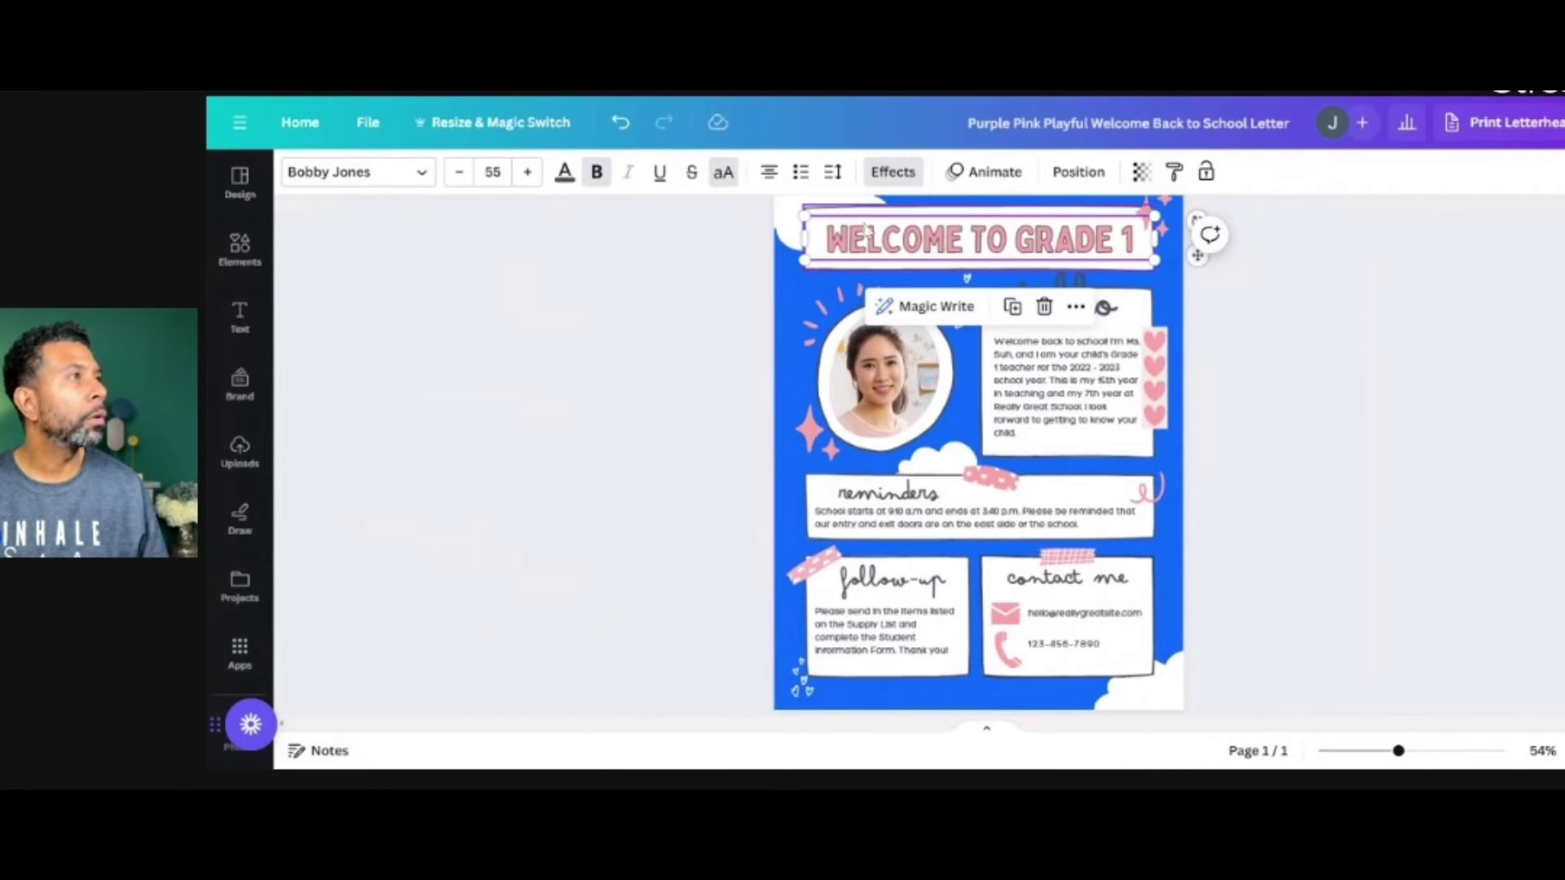
click(568, 181)
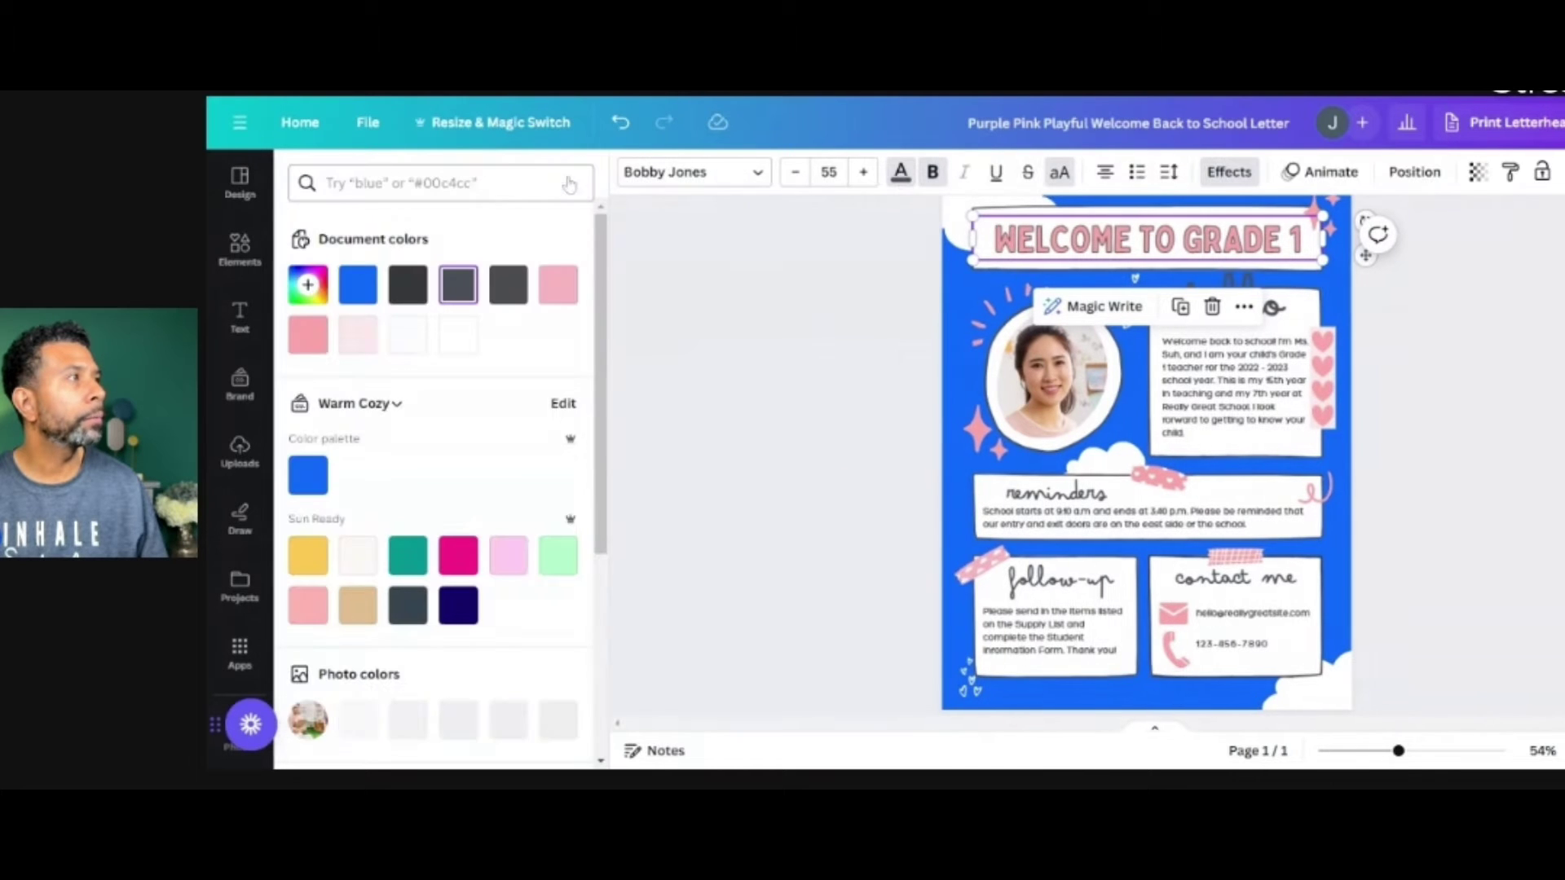
scroll(456, 571, down, 4)
click(308, 570)
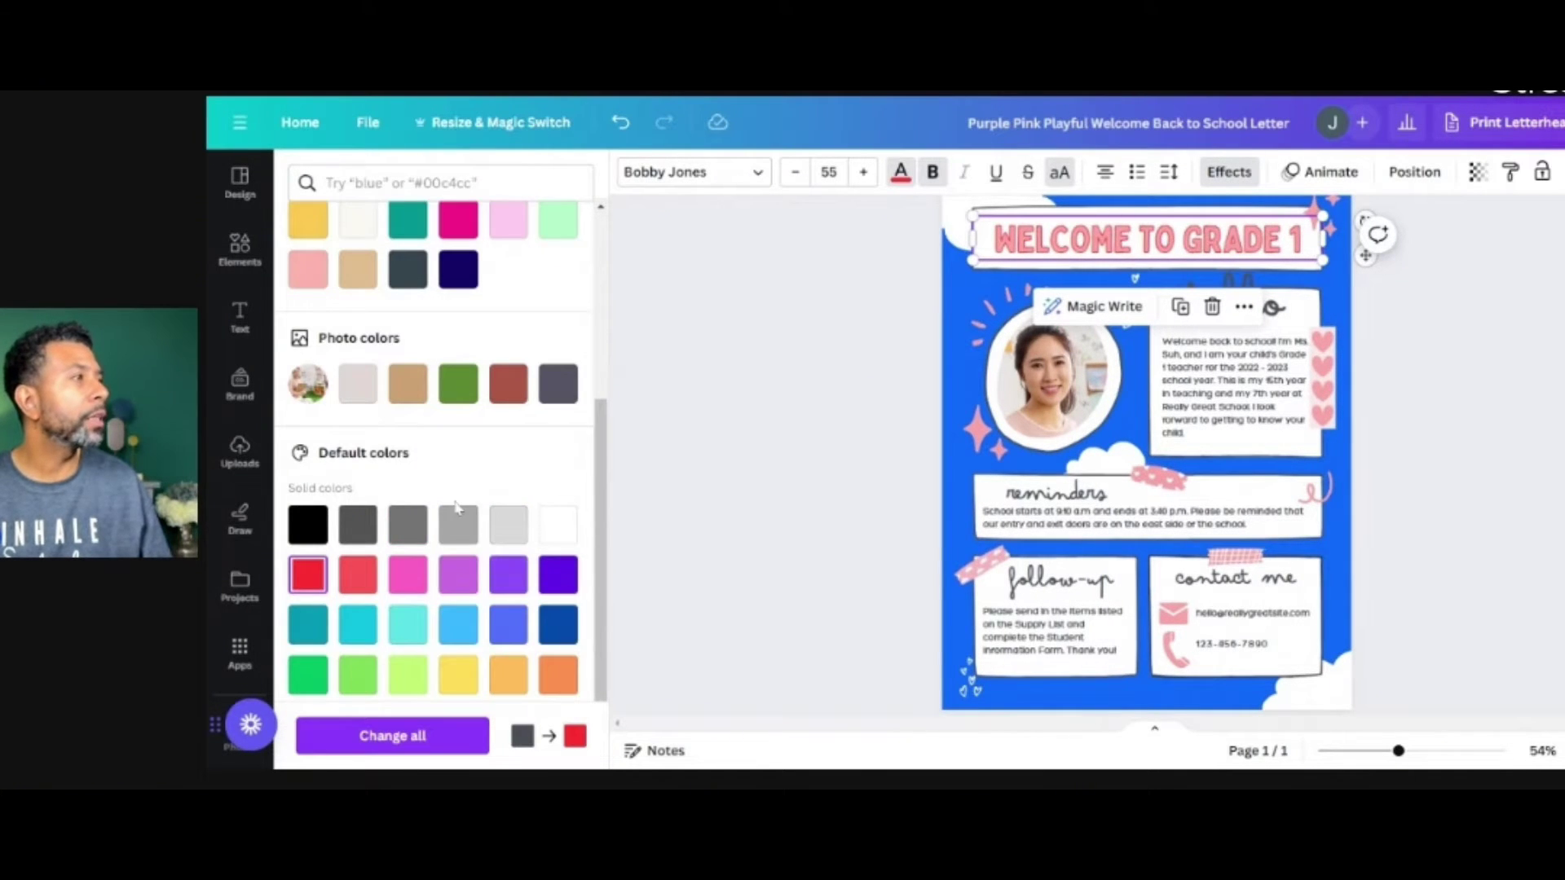
scroll(469, 512, down, 1)
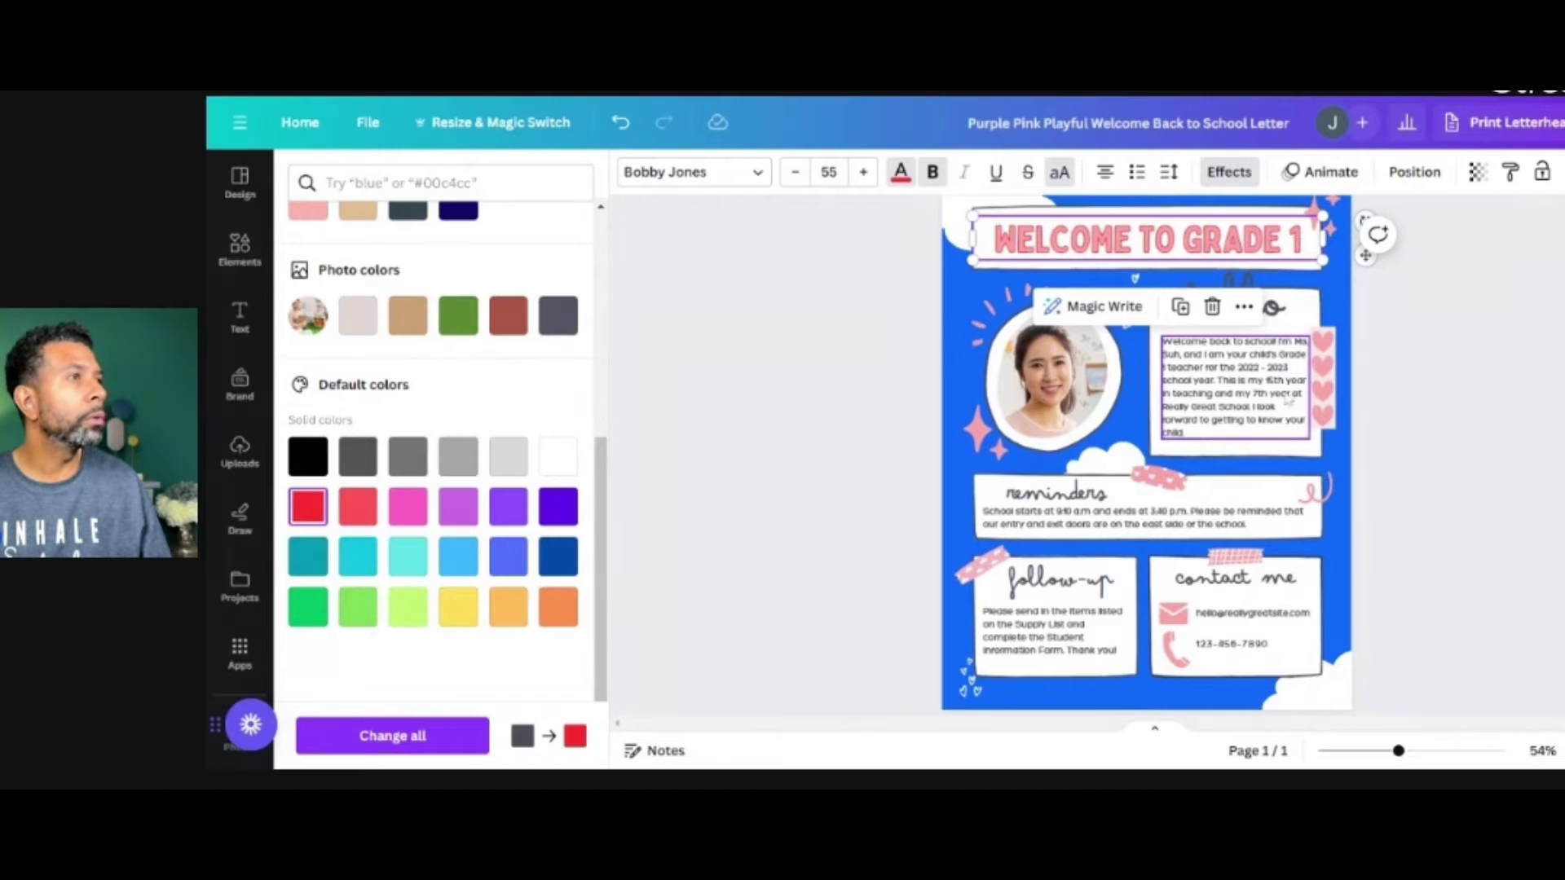
Turn the pink hearts red and apply the change to all pink elements.
click(1335, 391)
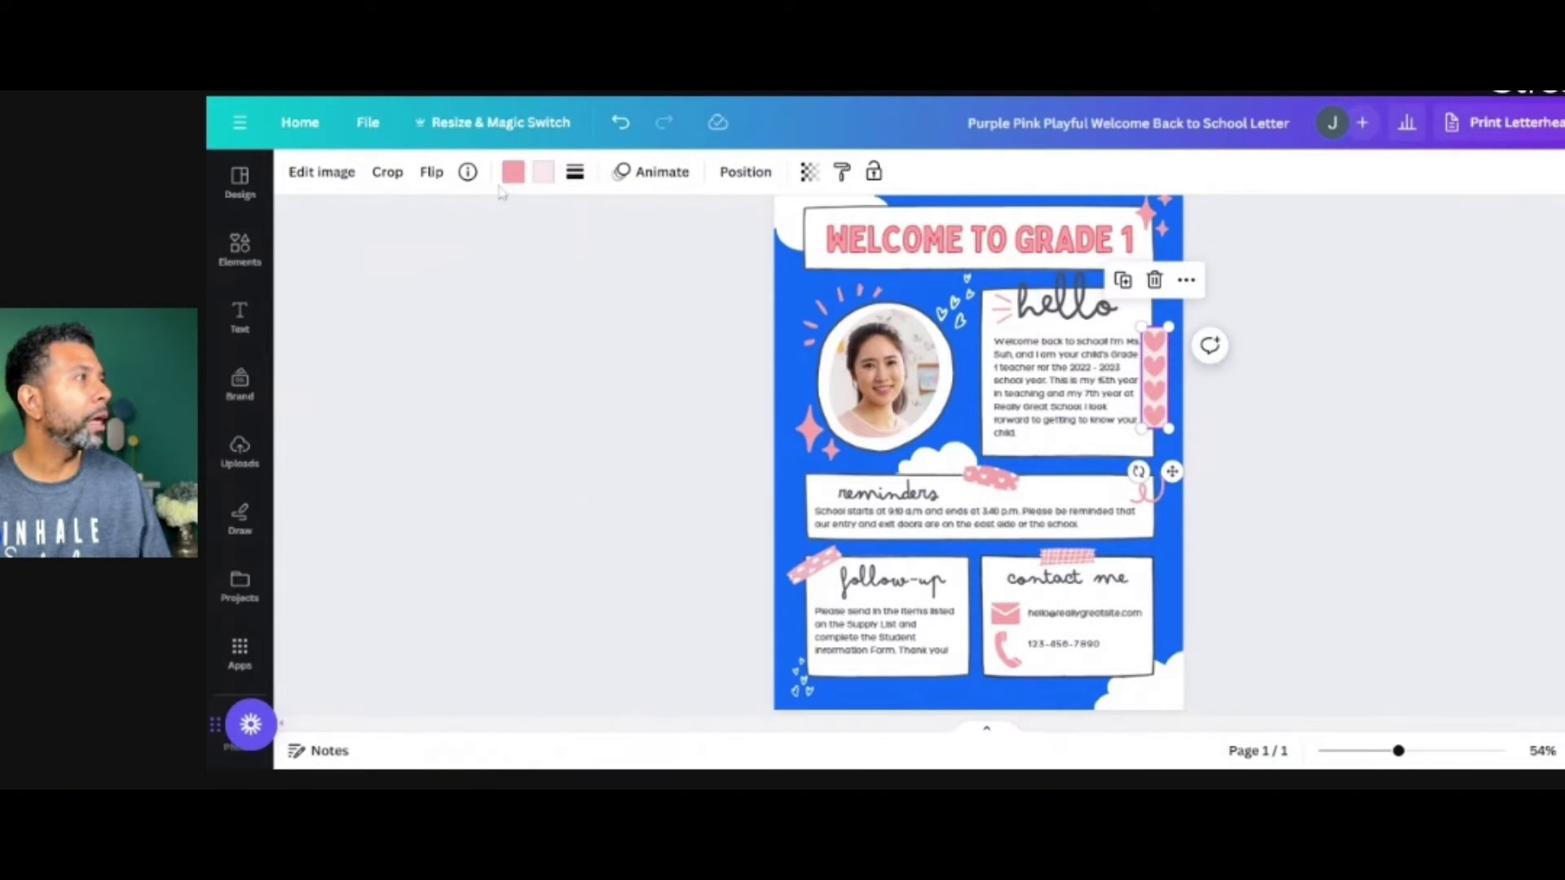
click(513, 173)
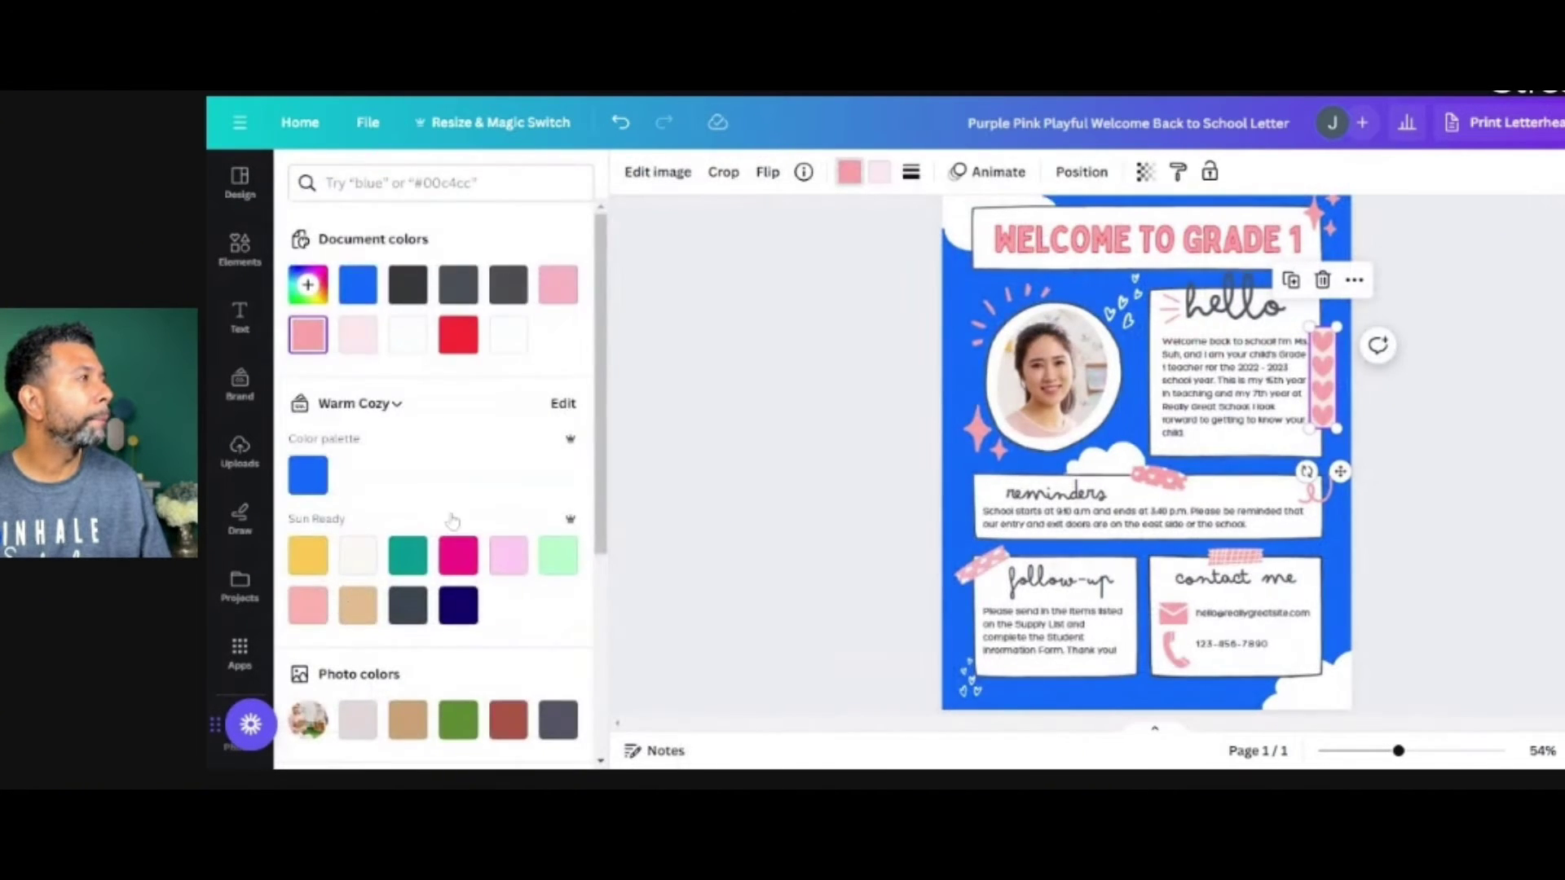
click(458, 334)
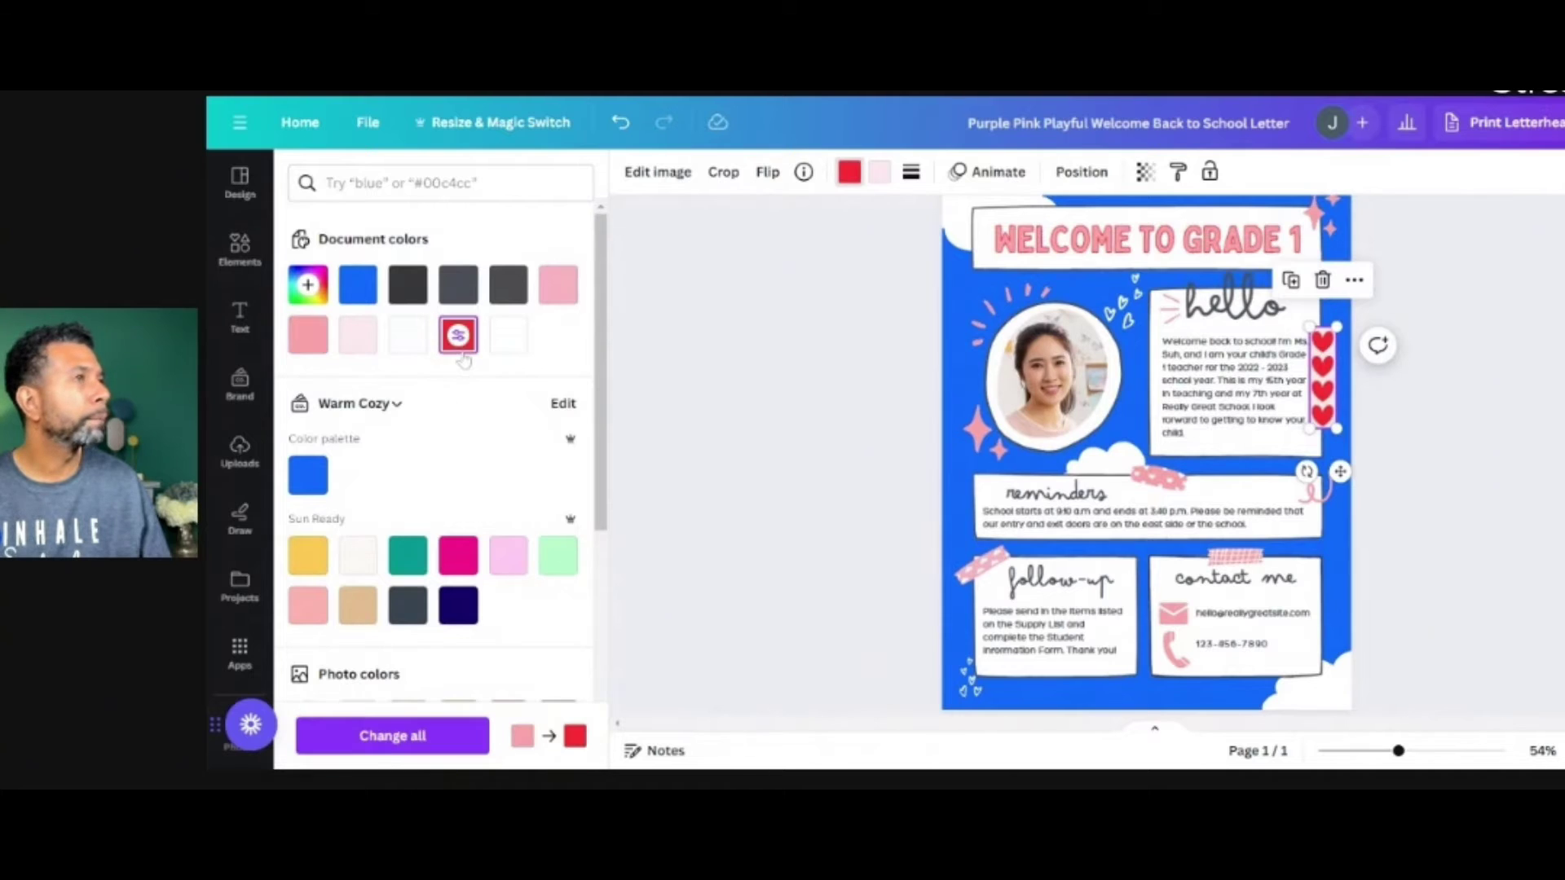
click(400, 736)
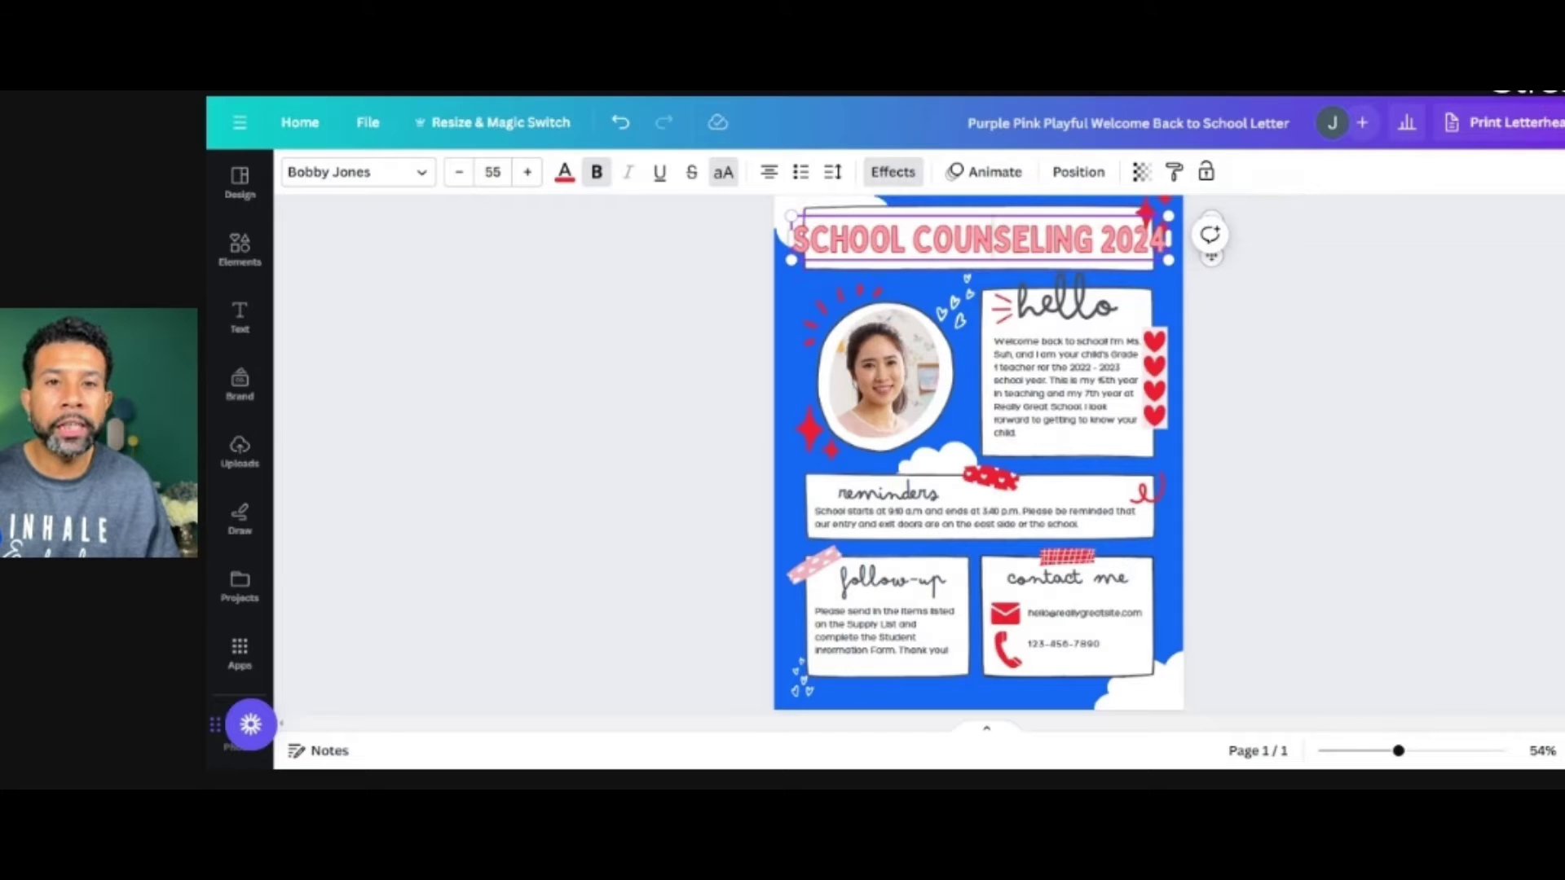
Reduce the SCHOOL COUNSELING 2024 title from 55 to 46 pt.
double_click(998, 237)
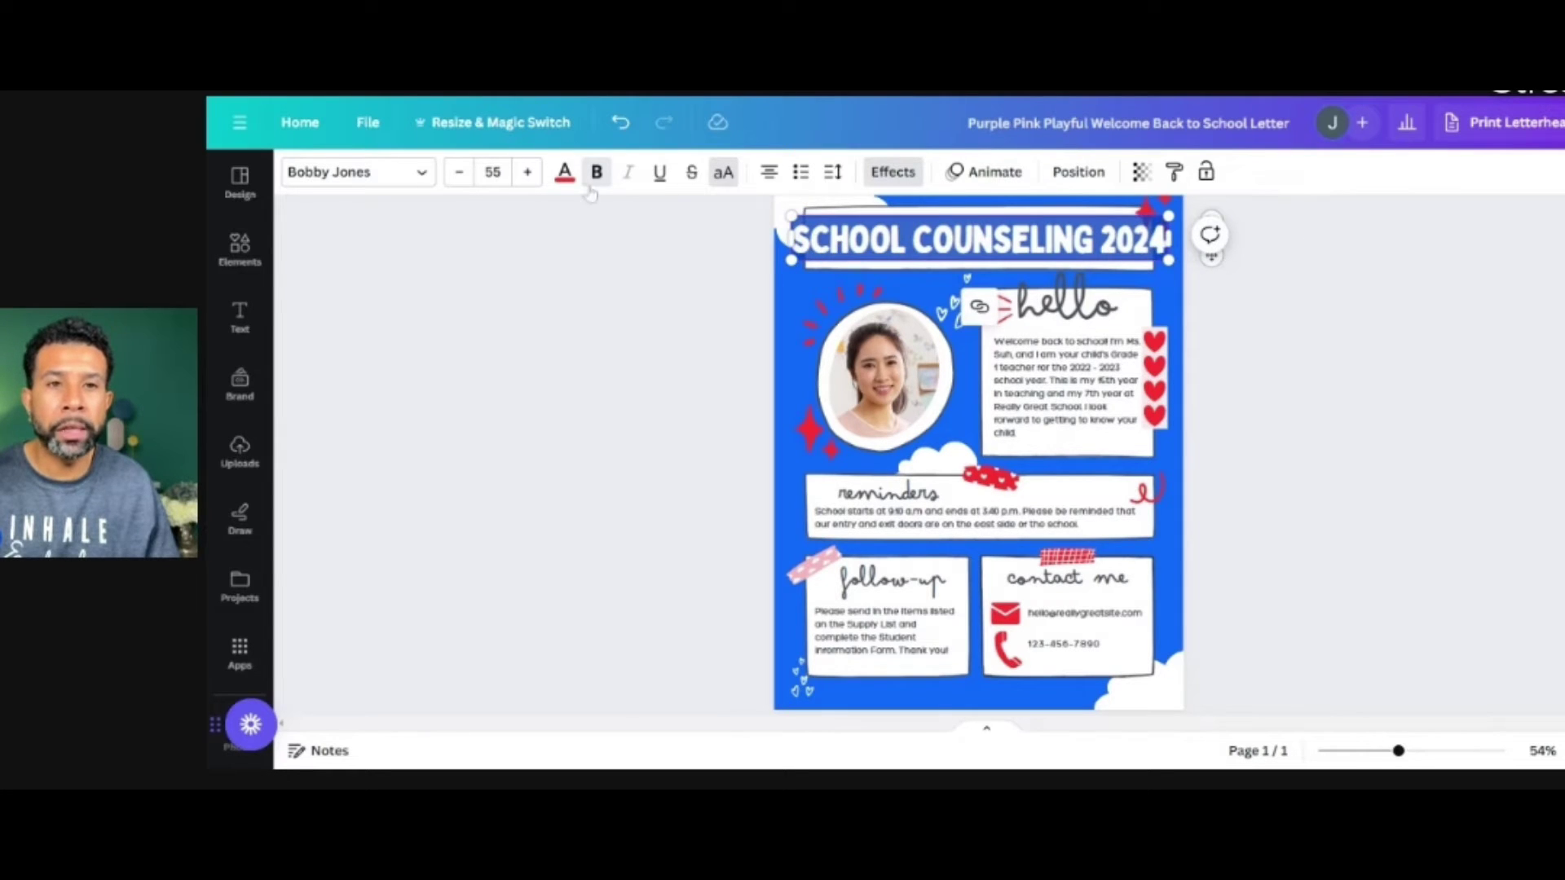
click(460, 173)
click(460, 172)
click(460, 173)
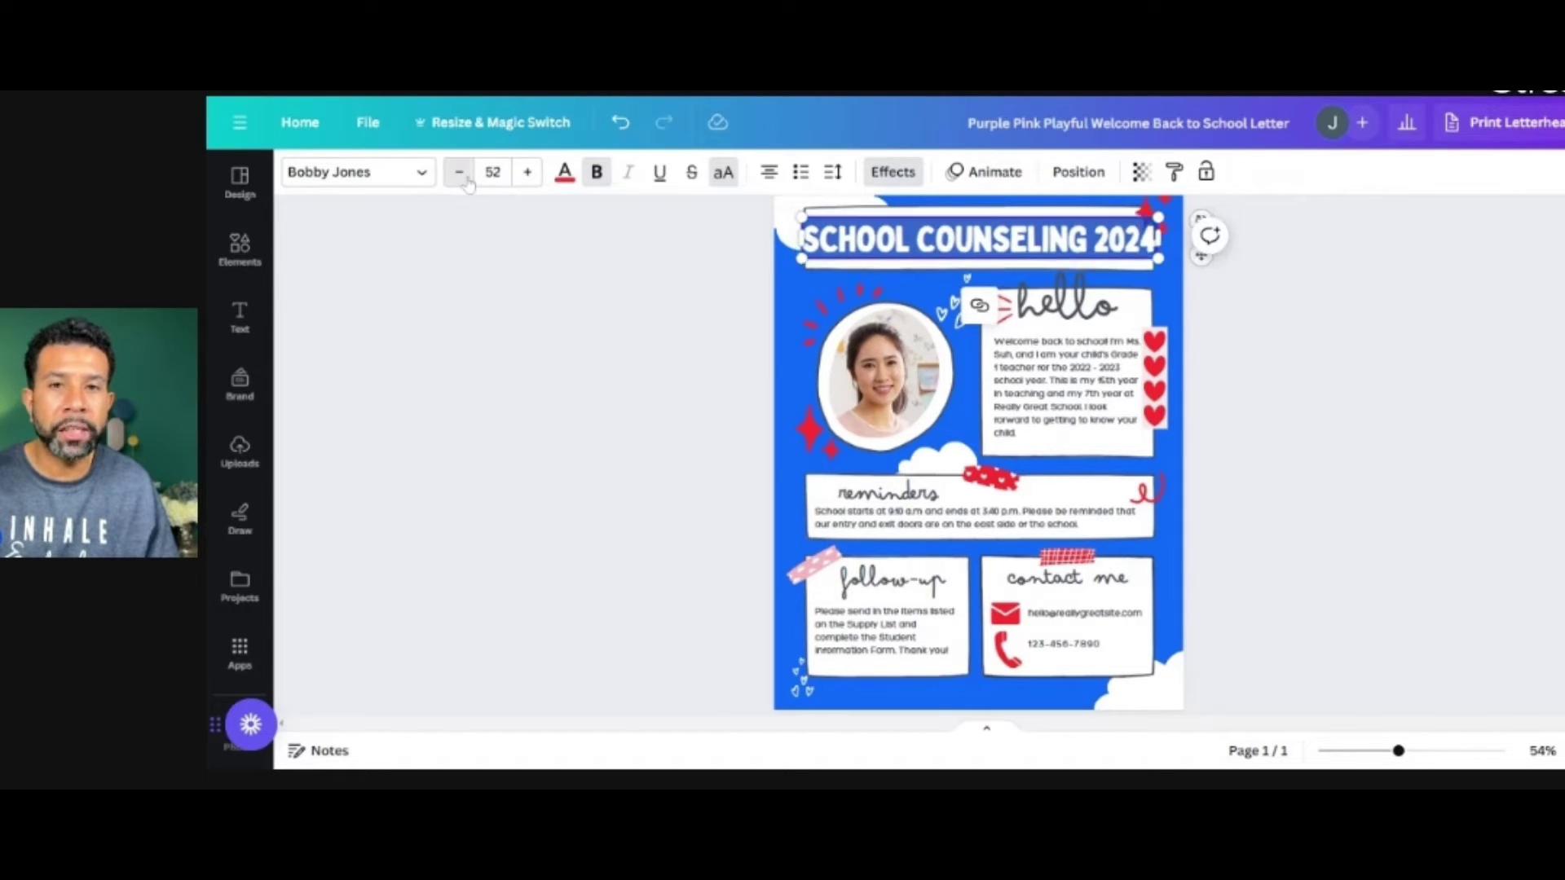
click(460, 173)
click(460, 173)
click(460, 173)
click(459, 173)
click(459, 173)
click(459, 173)
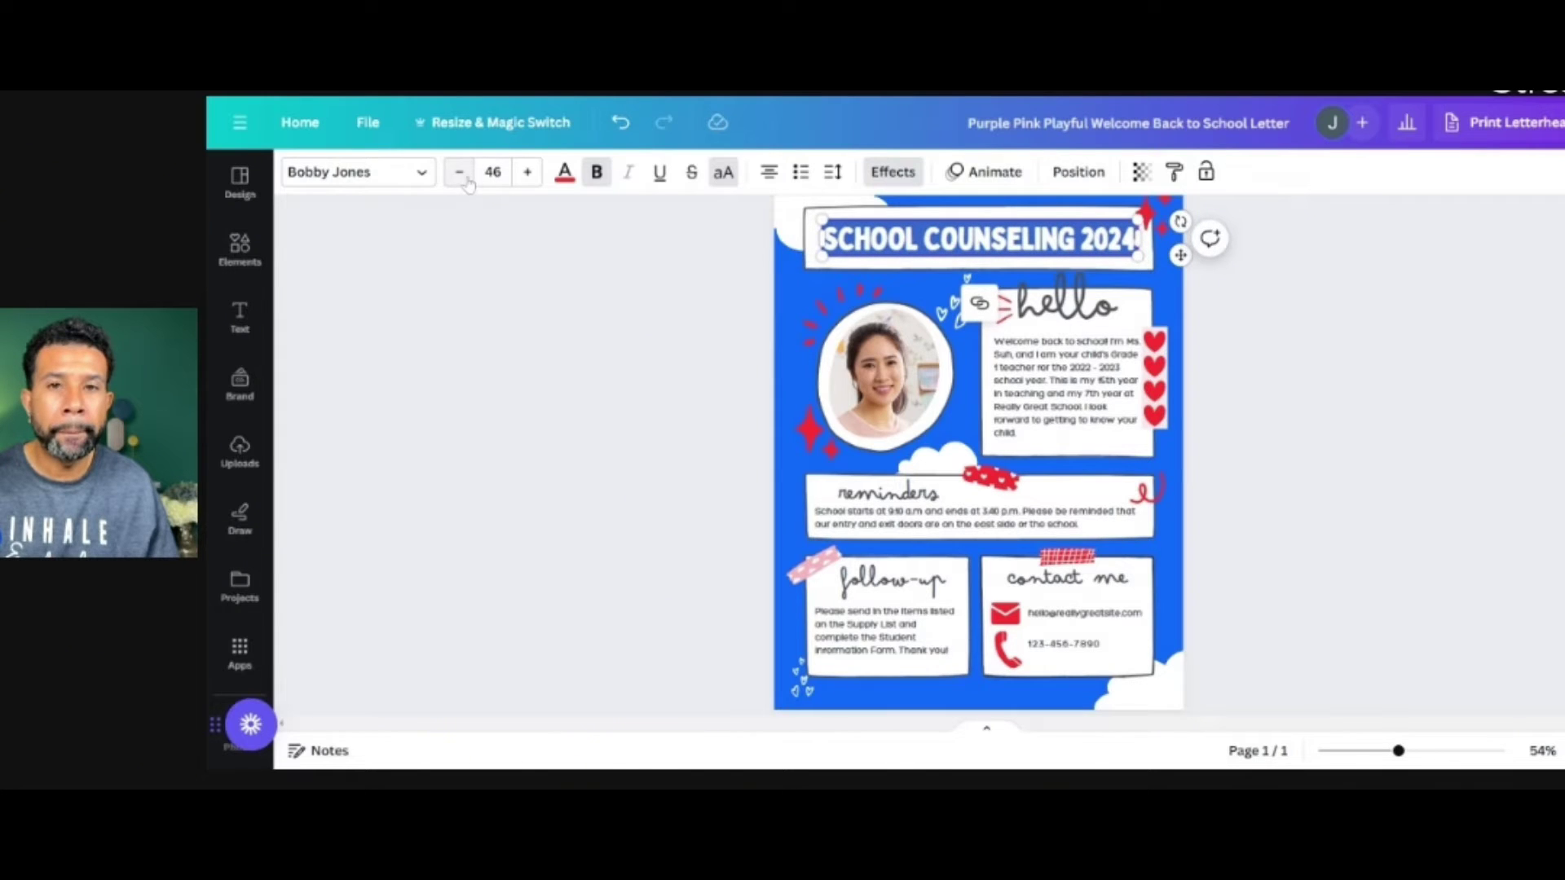
click(1449, 410)
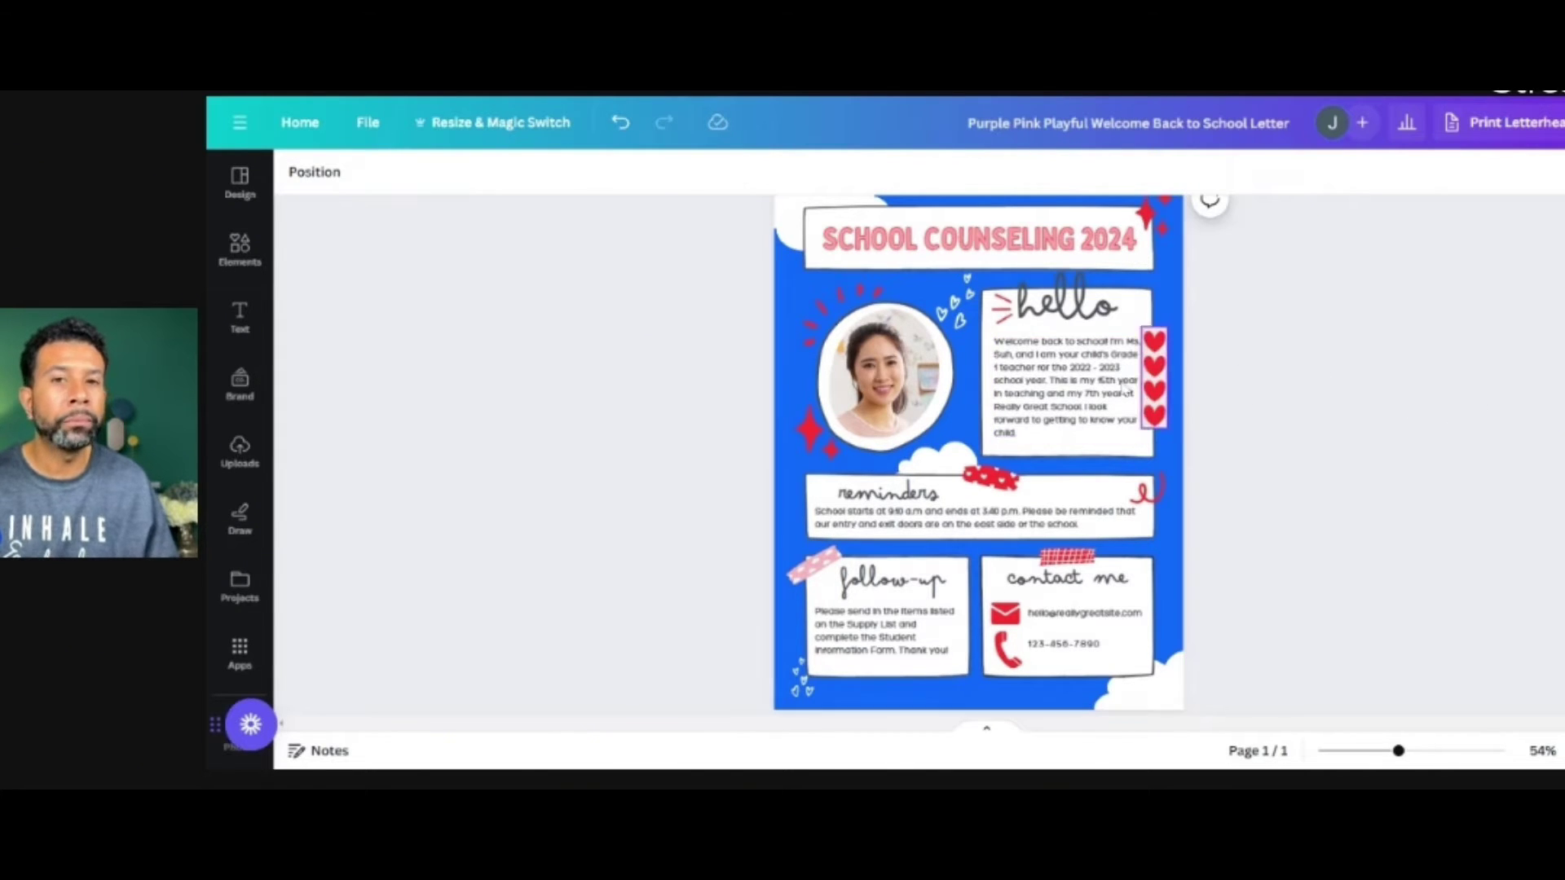
Replace the welcome paragraph with the lines Coping skills, Anger Management, Bully Prevention.
double_click(1125, 391)
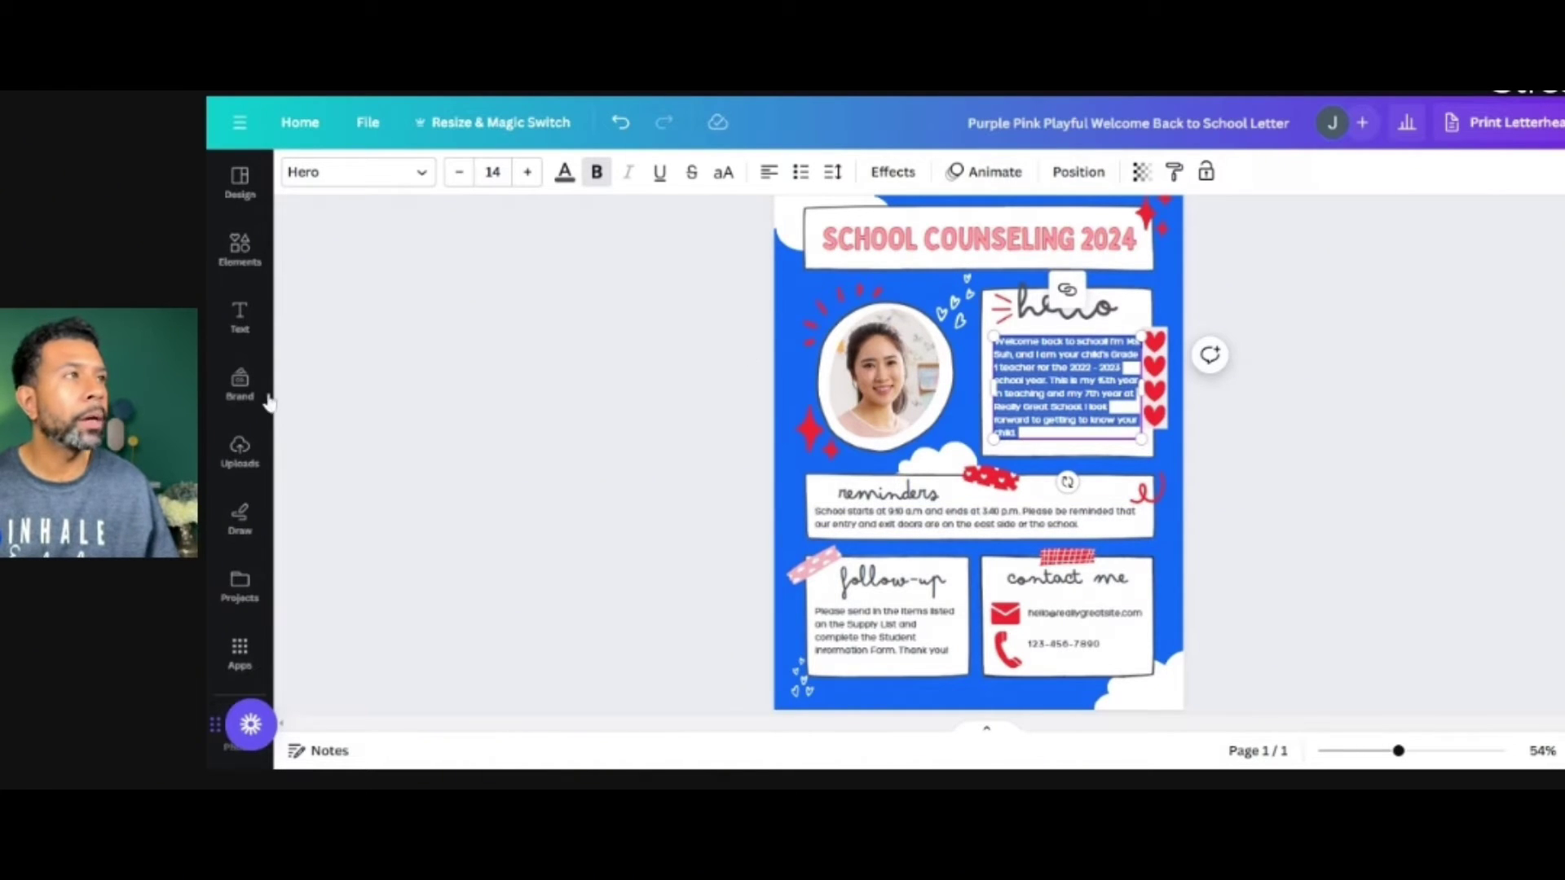
double_click(1048, 322)
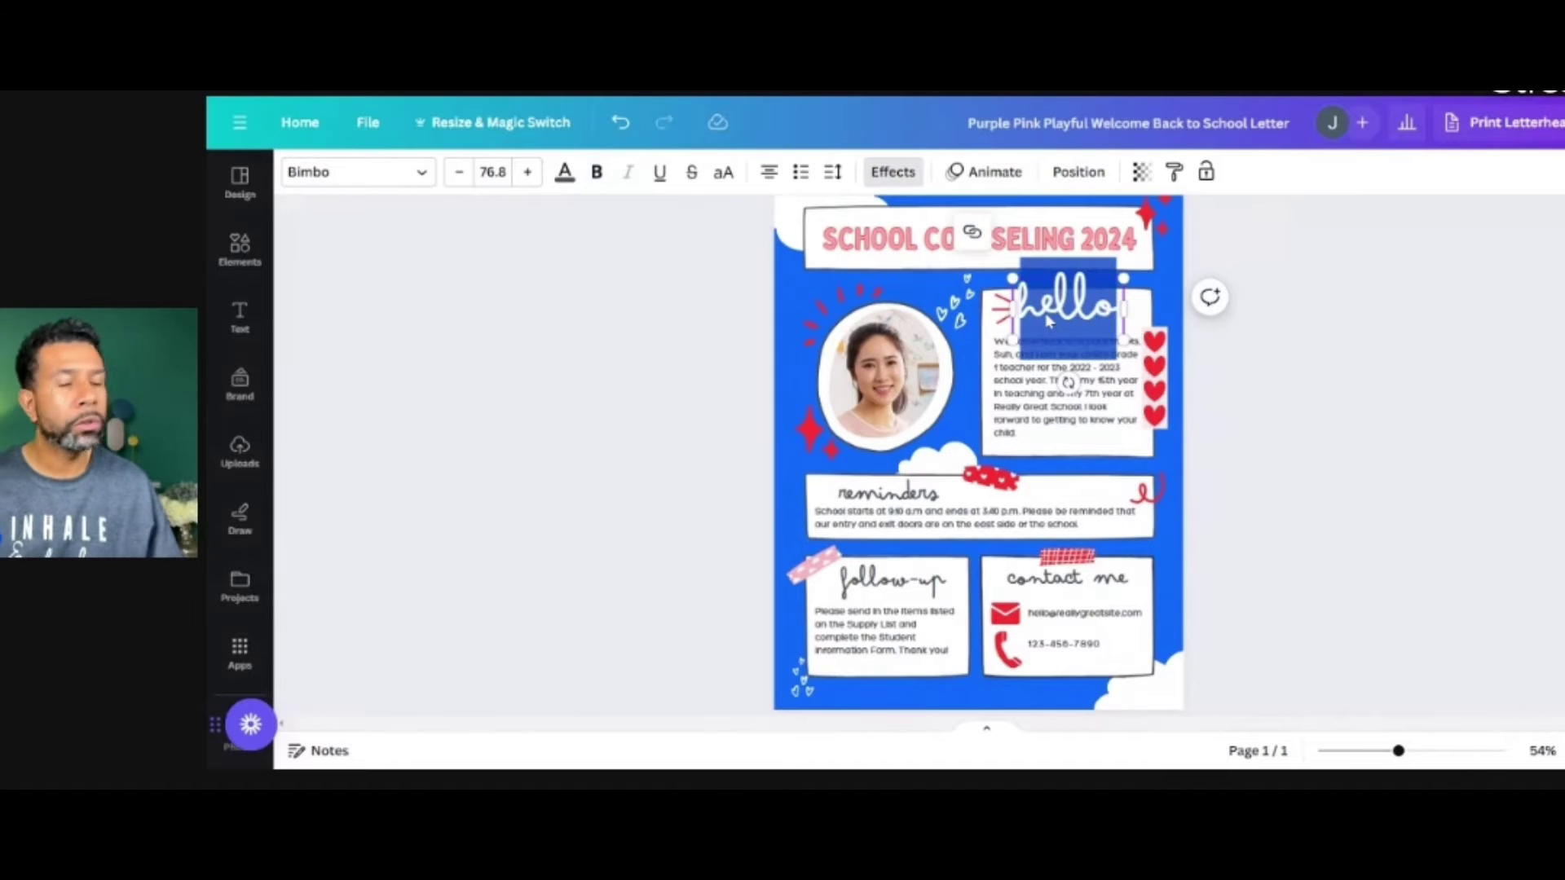
double_click(1066, 383)
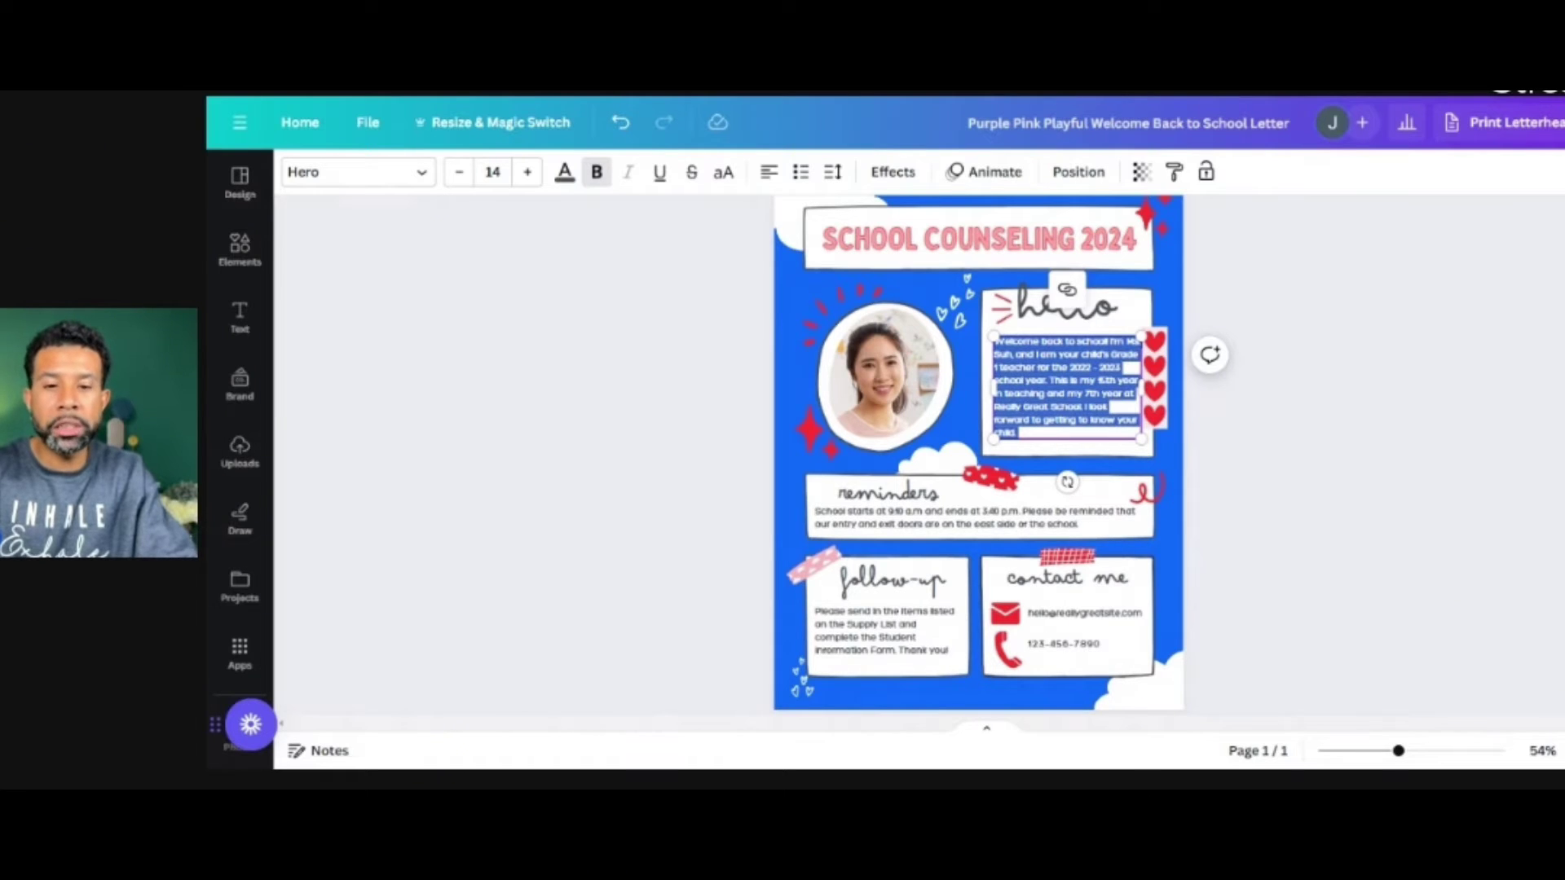
key(BackSpace)
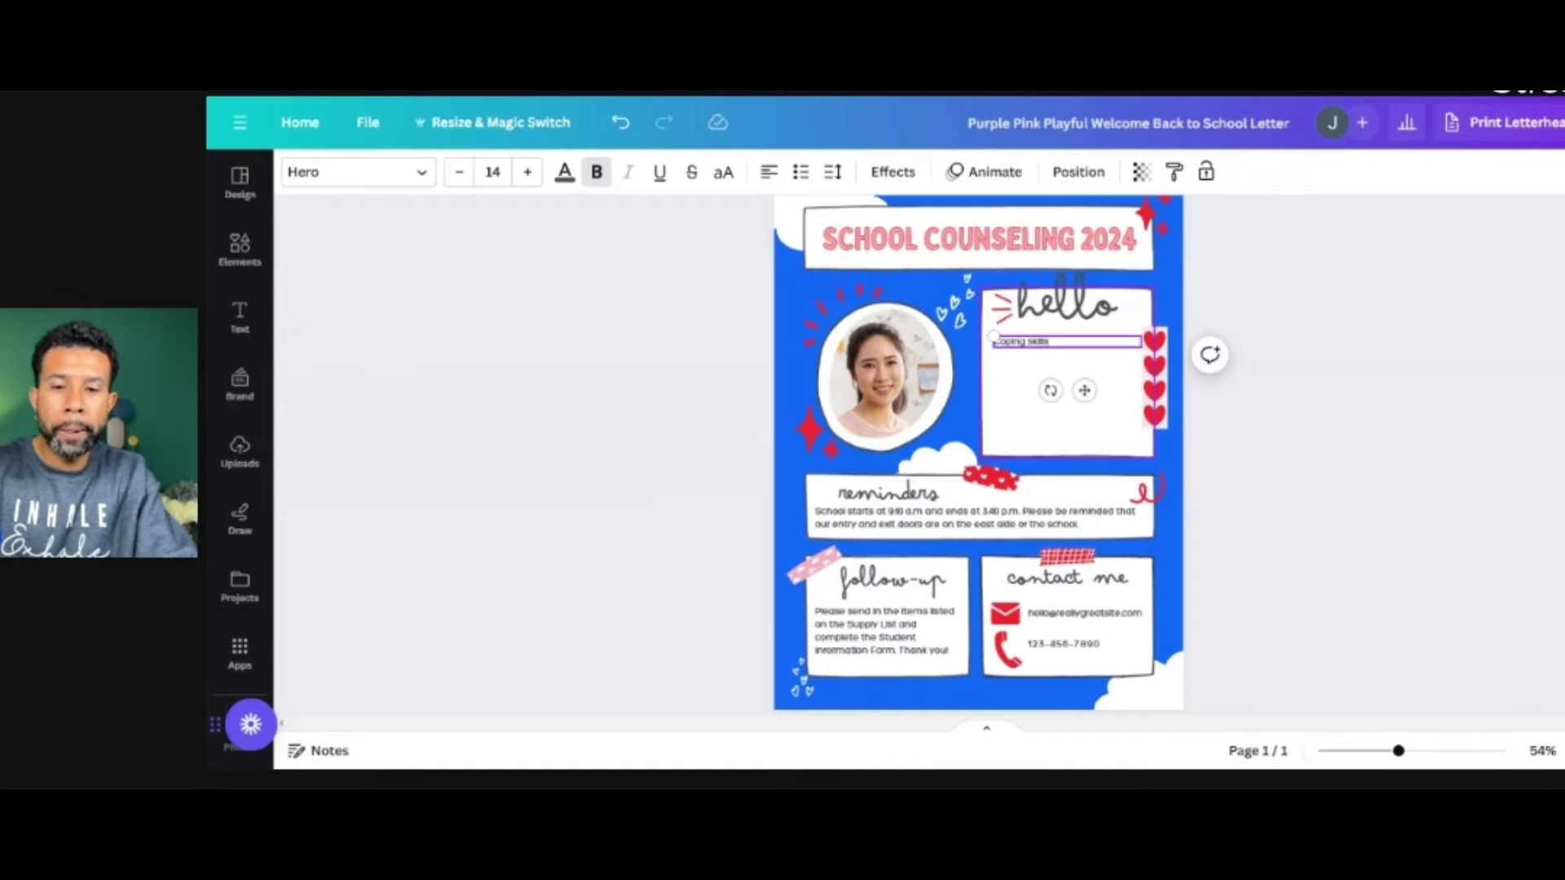
text(Coping skills)
key(Return)
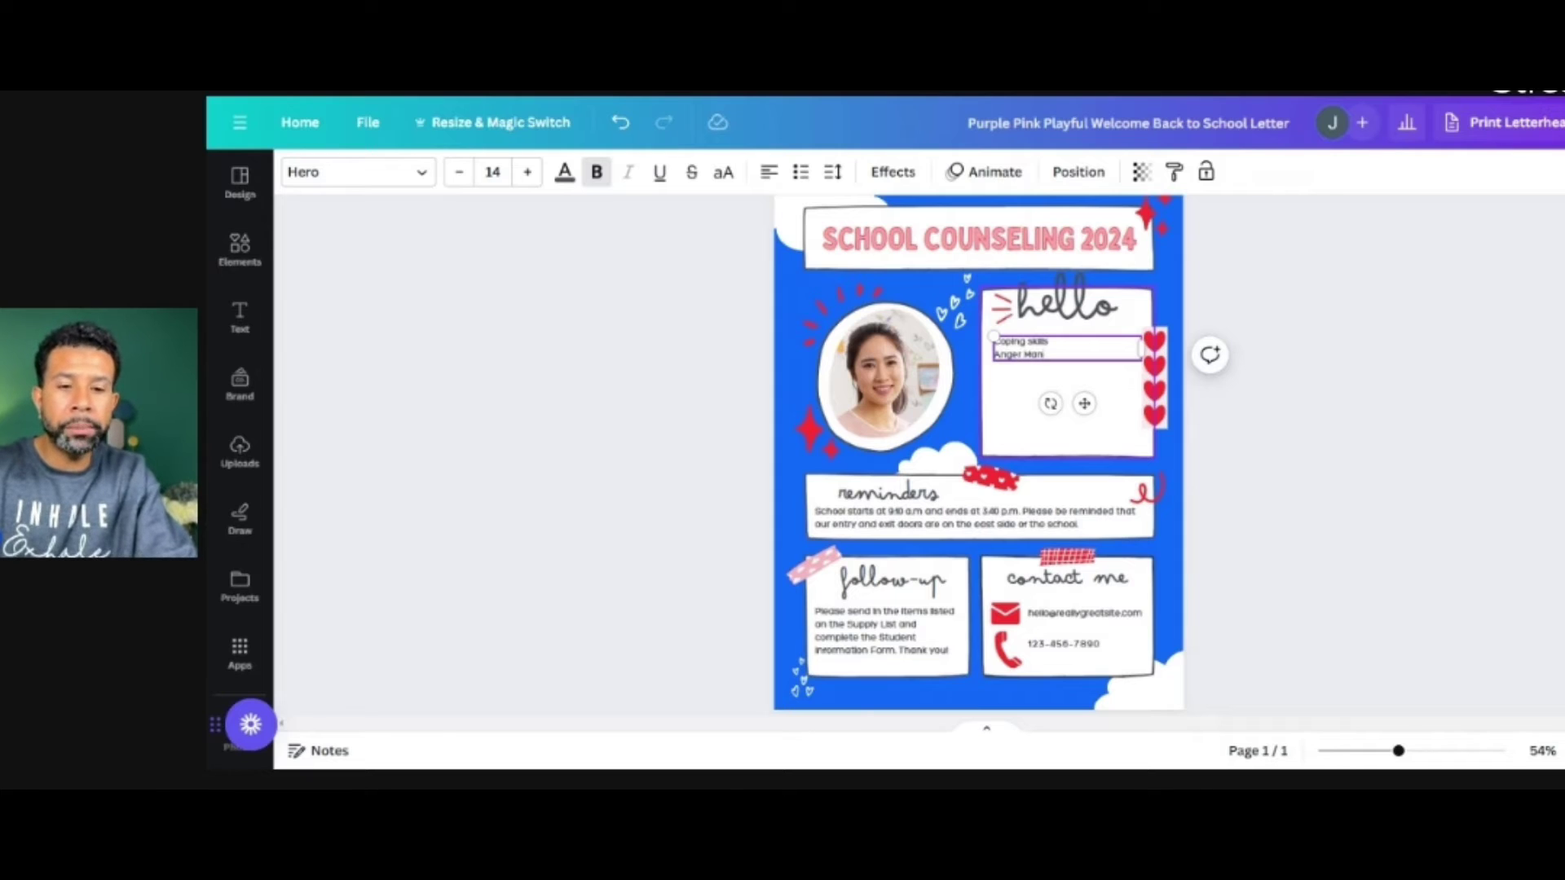
text(Anger Management)
key(Return)
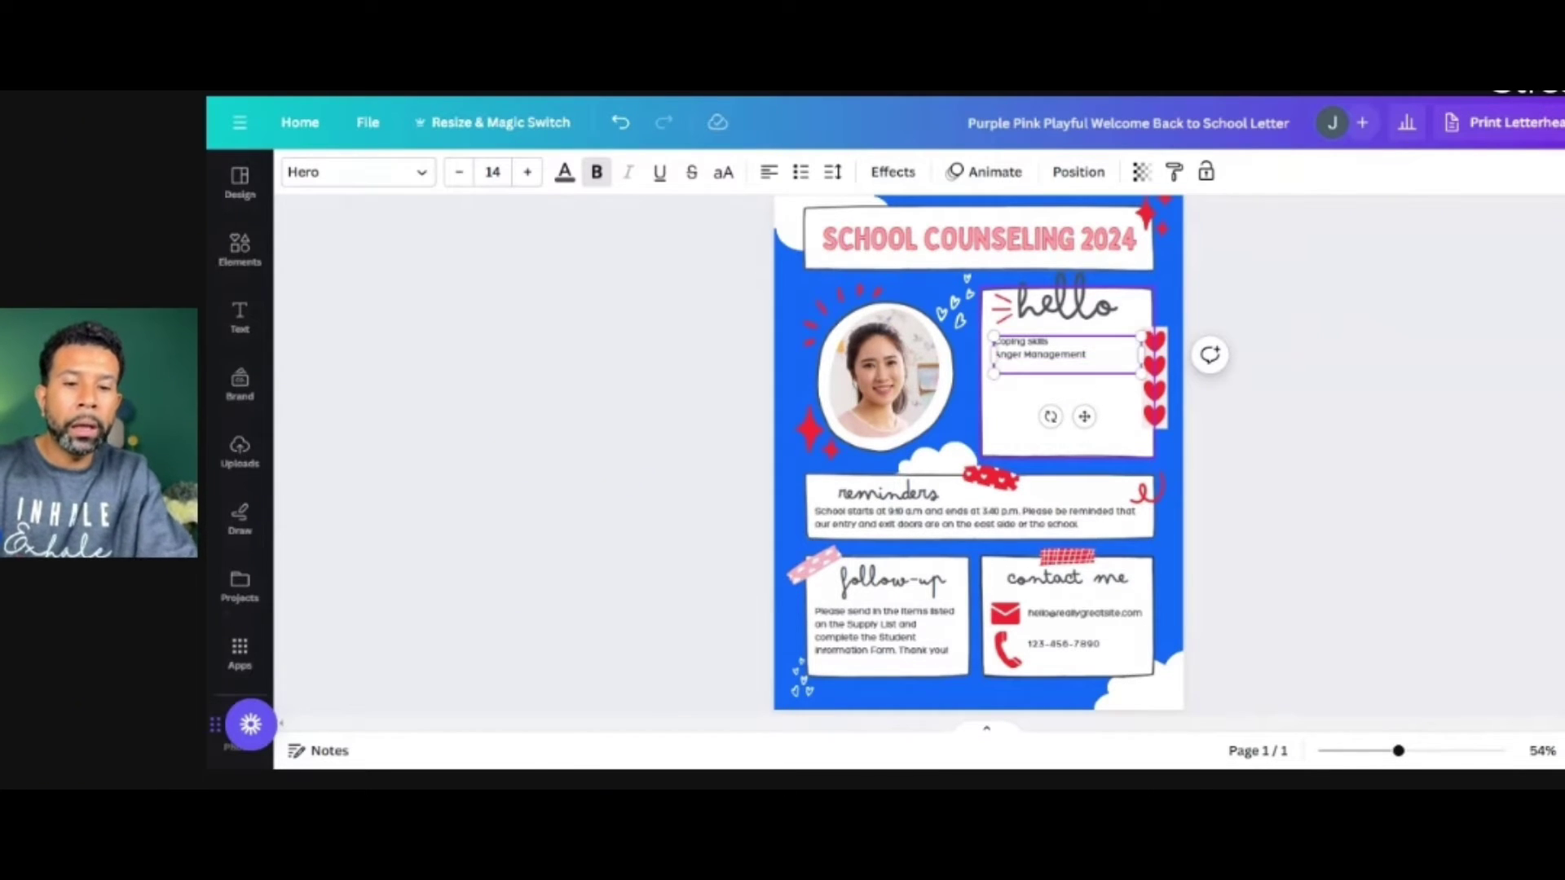
text(Bully Prevention)
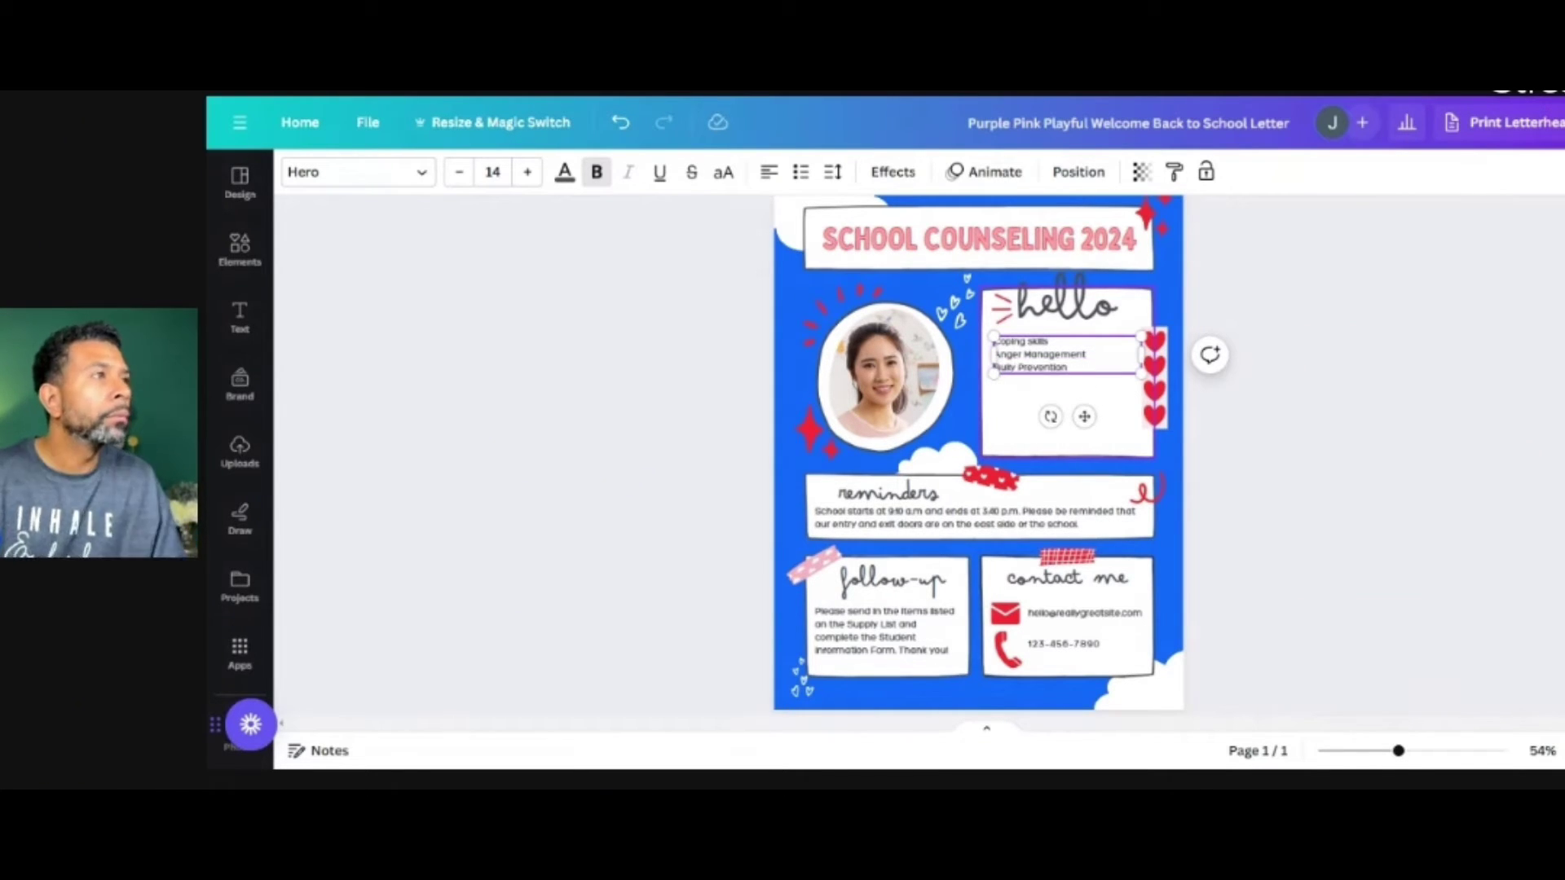
Enlarge the three-line services list to 15 pt.
key(ctrl+a)
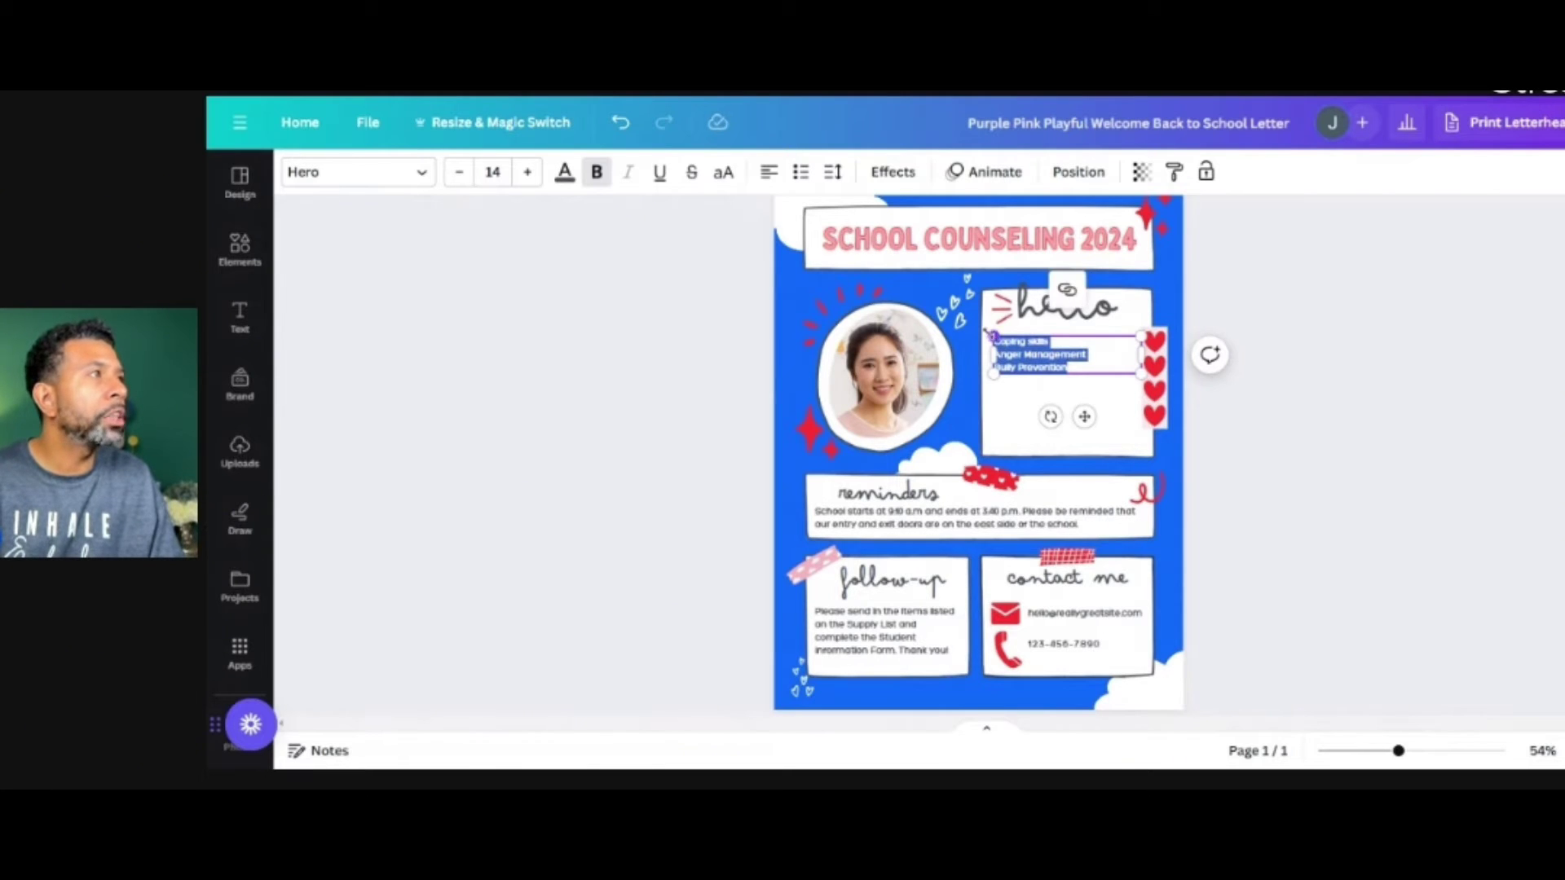
click(528, 172)
click(528, 172)
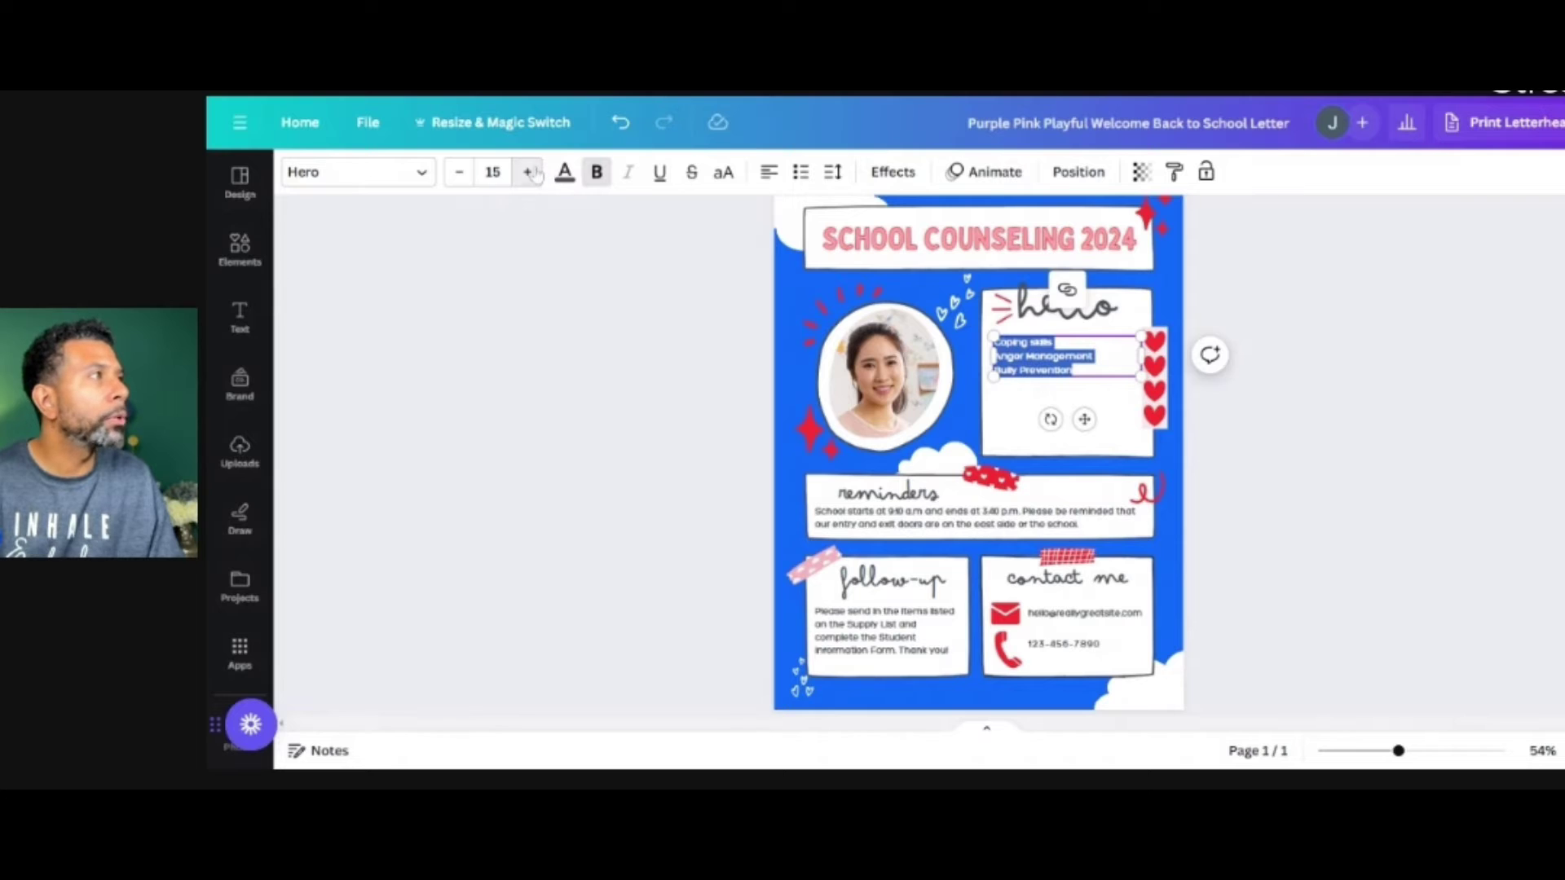
click(1281, 433)
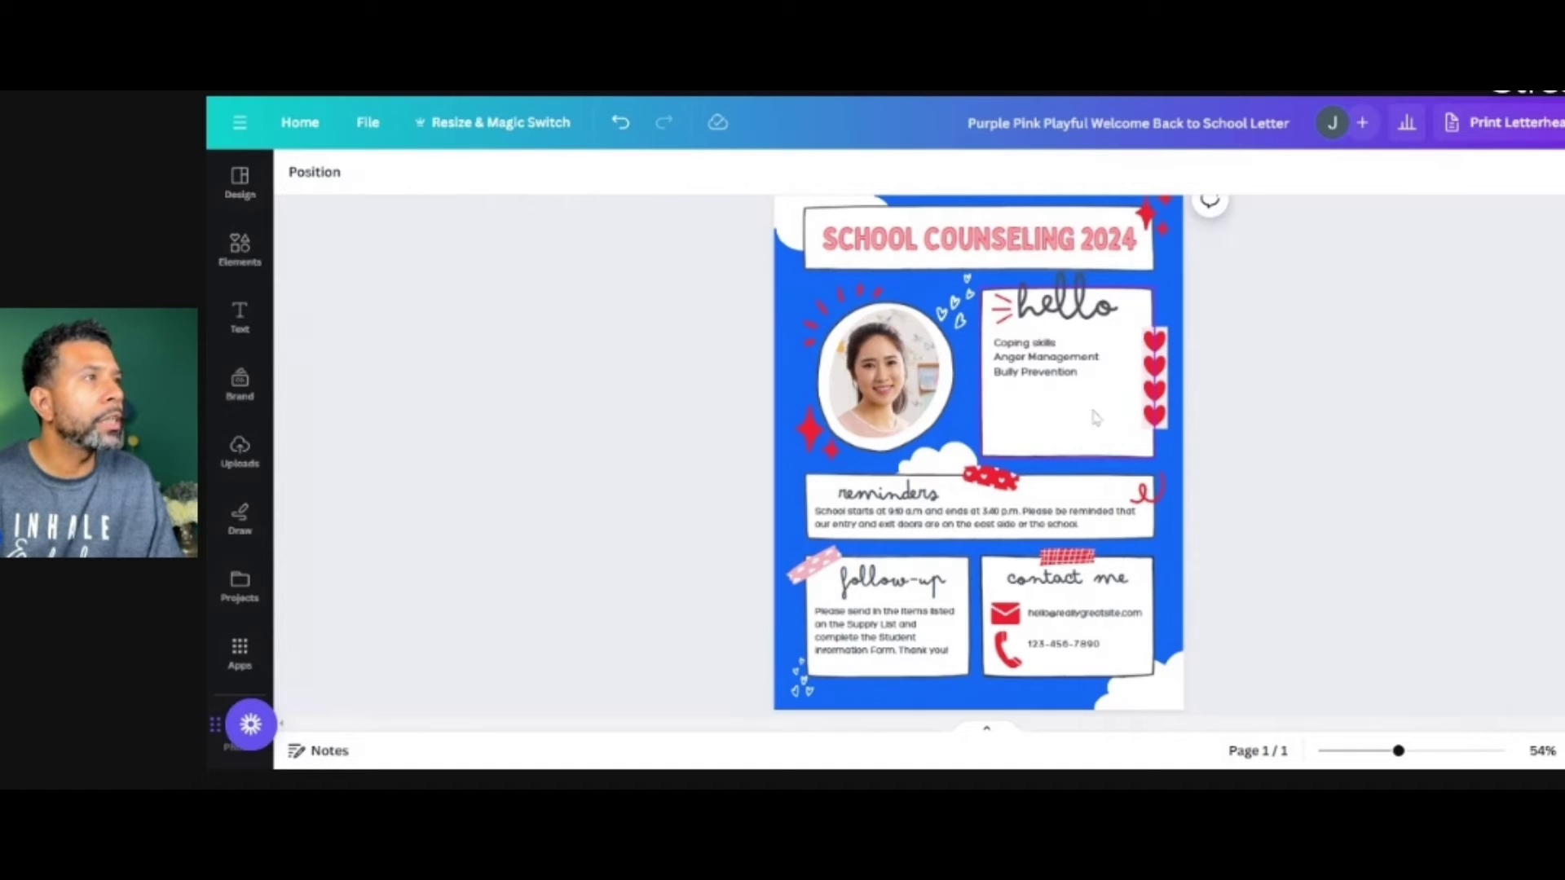
Set the hello heading in Oswald at size 28.
click(1054, 322)
key(ctrl+z)
double_click(1054, 322)
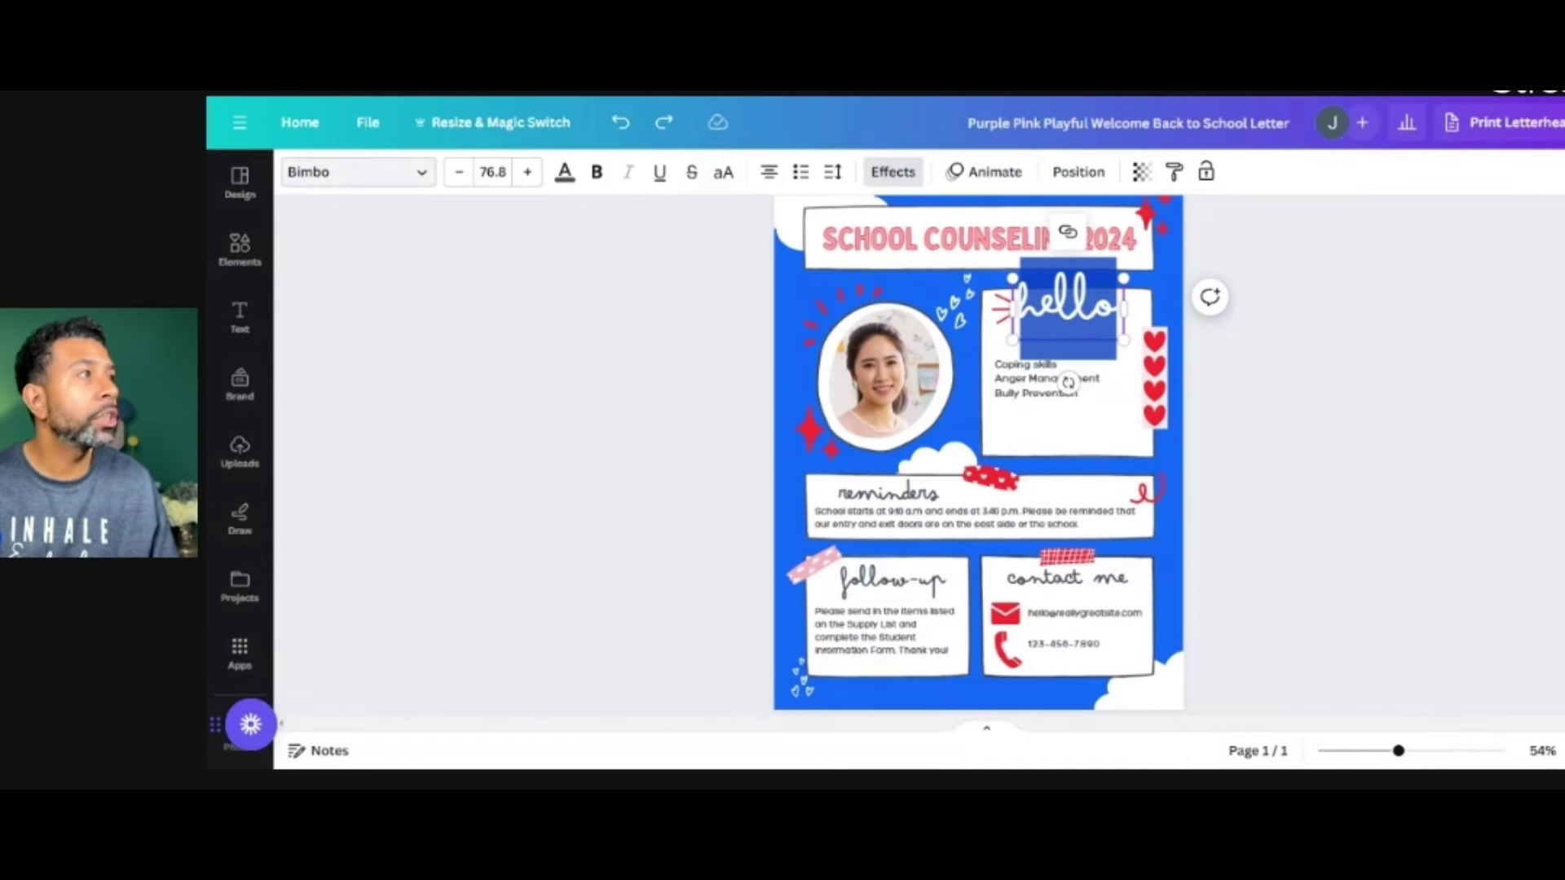
click(363, 176)
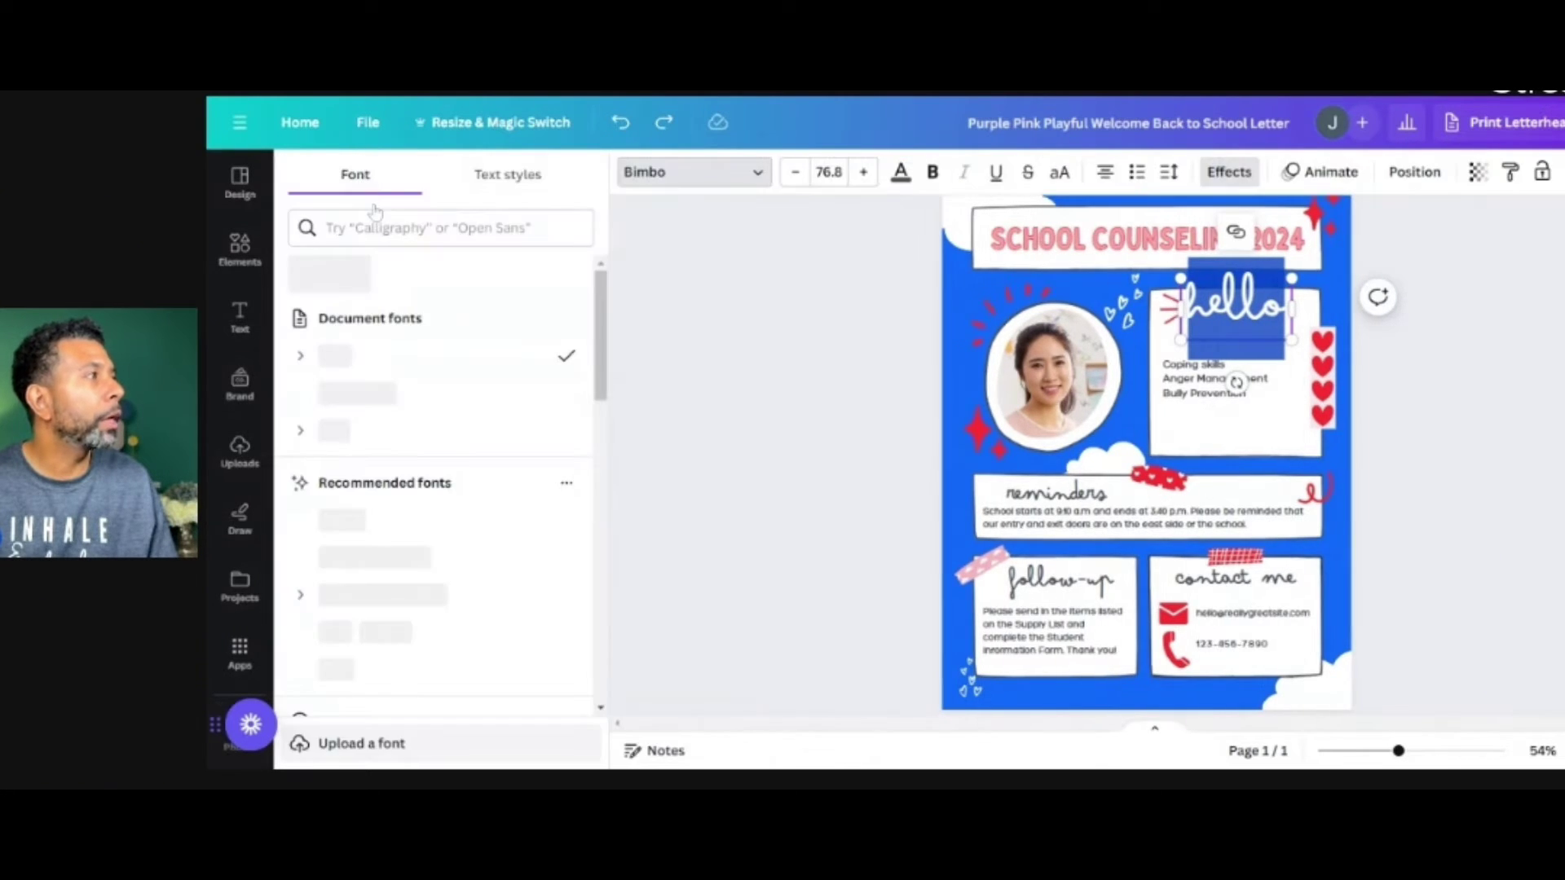
scroll(432, 571, down, 4)
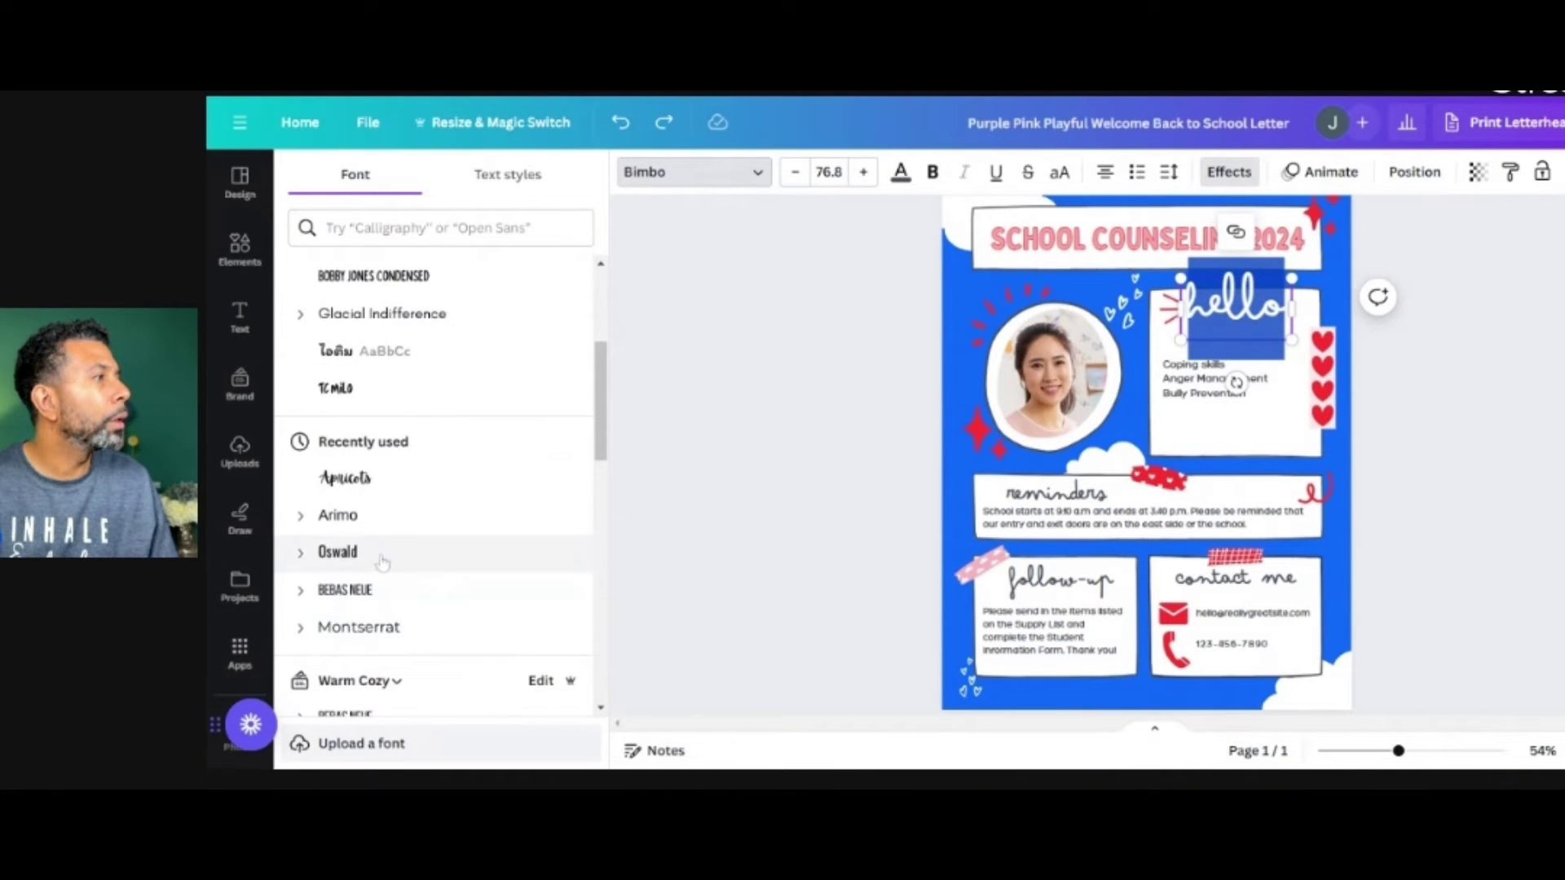
click(377, 556)
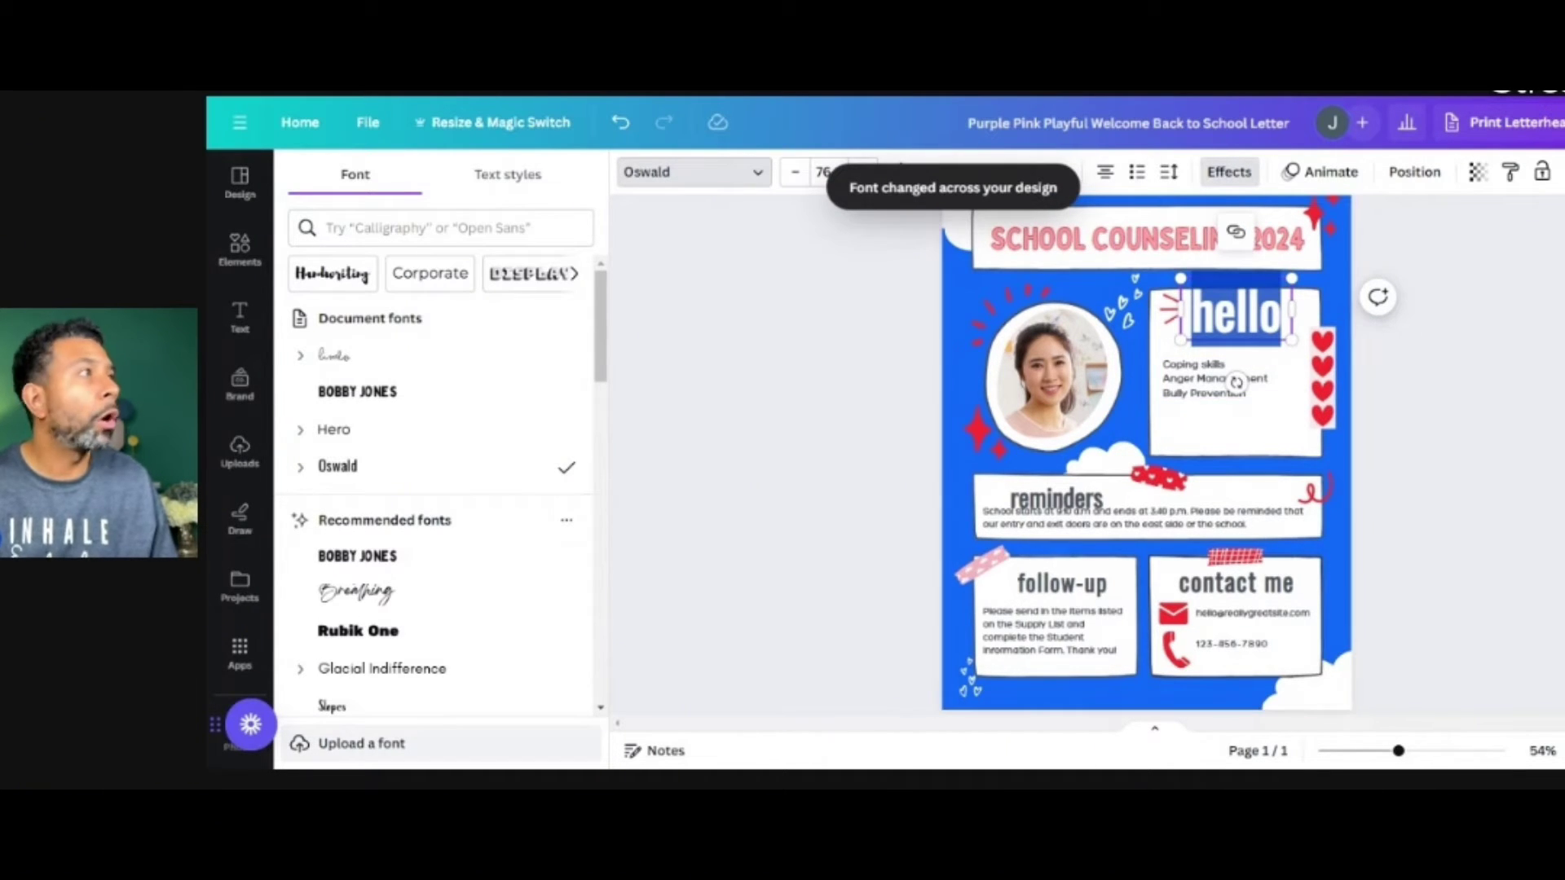
click(828, 172)
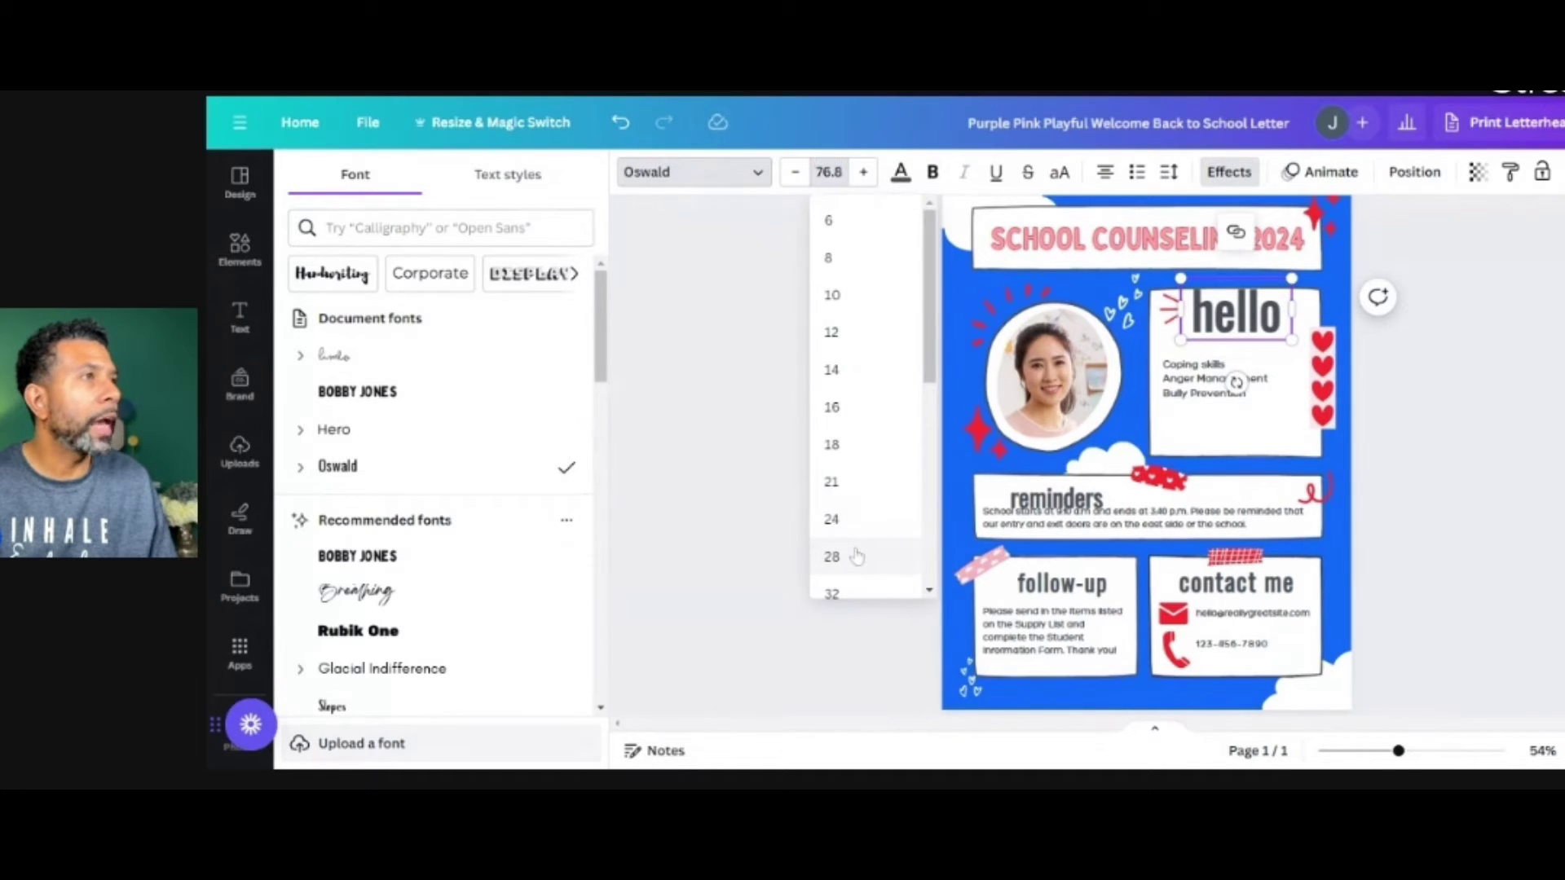
click(836, 555)
Move the hello heading slightly lower and retype it as 'Classroom Counseling'.
key(Escape)
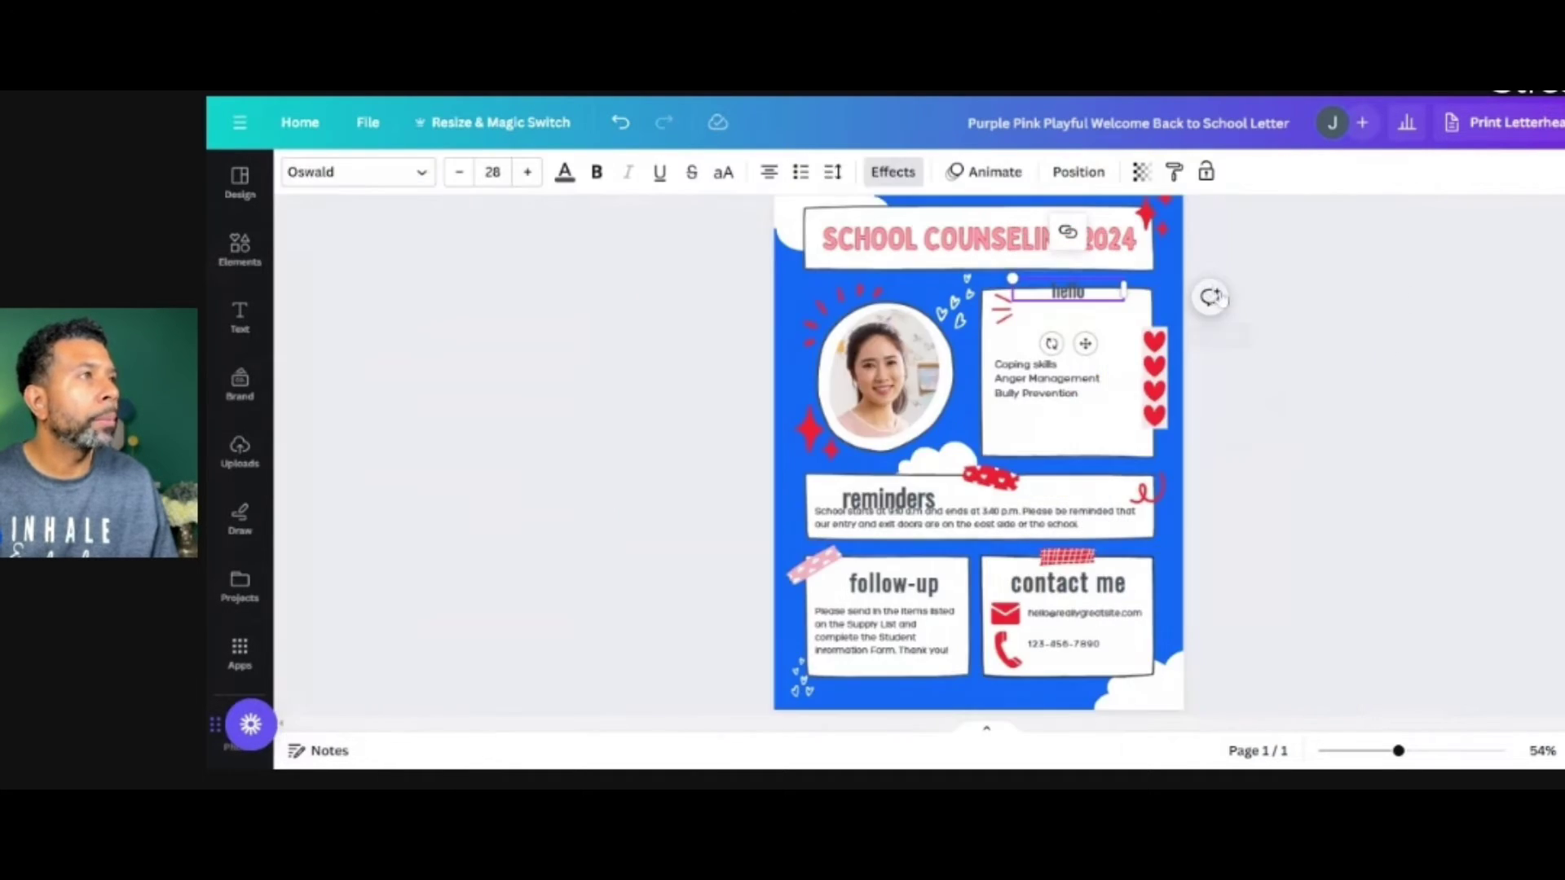
click(1316, 350)
click(1052, 291)
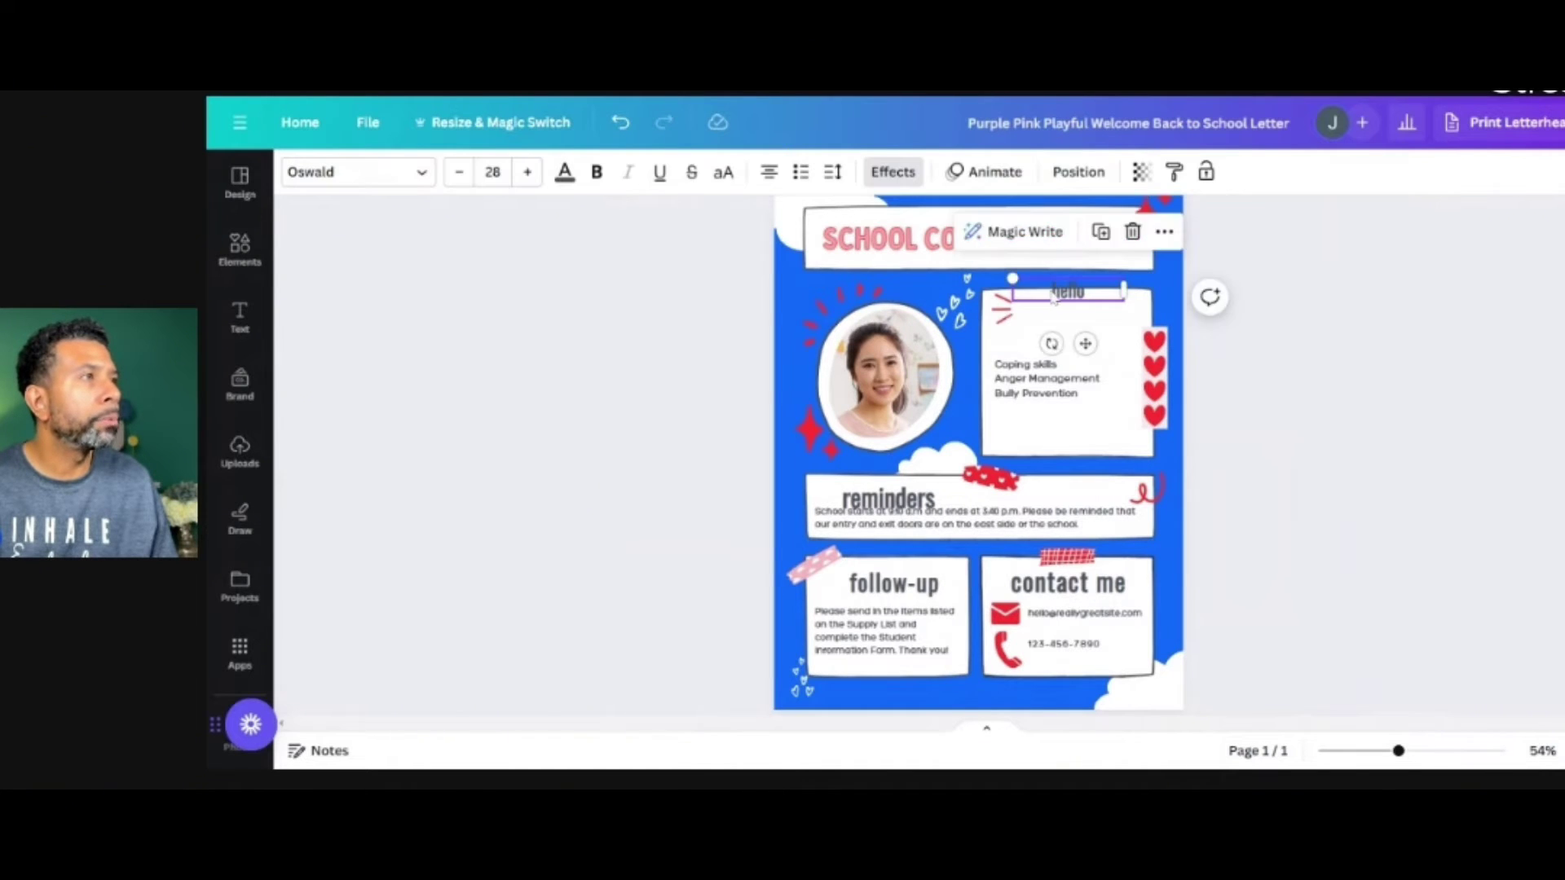
drag(1052, 291, 1051, 306)
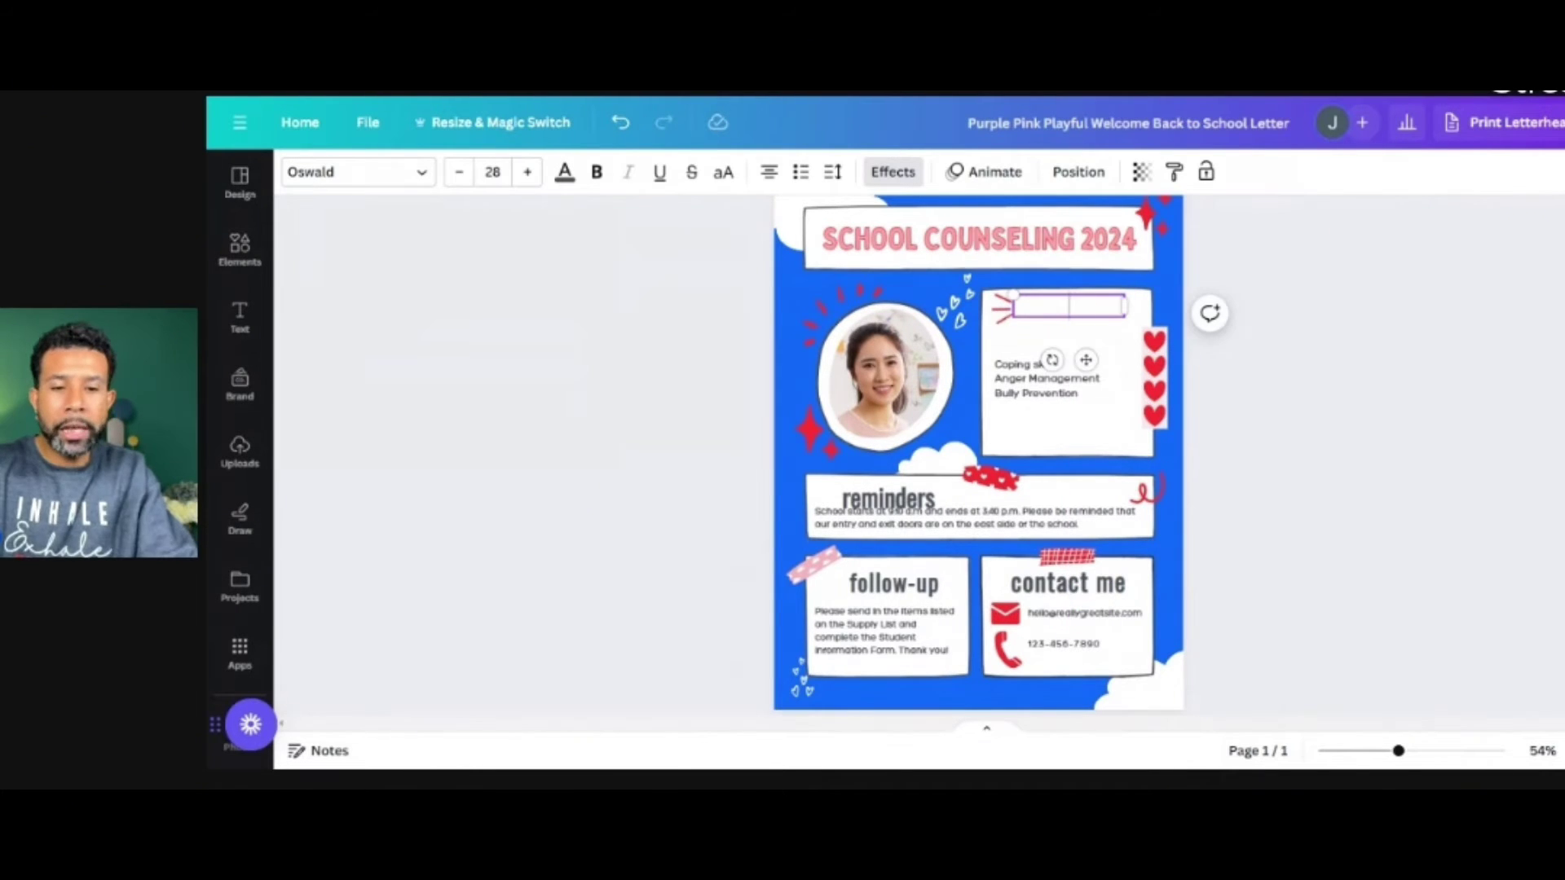
text(Classro)
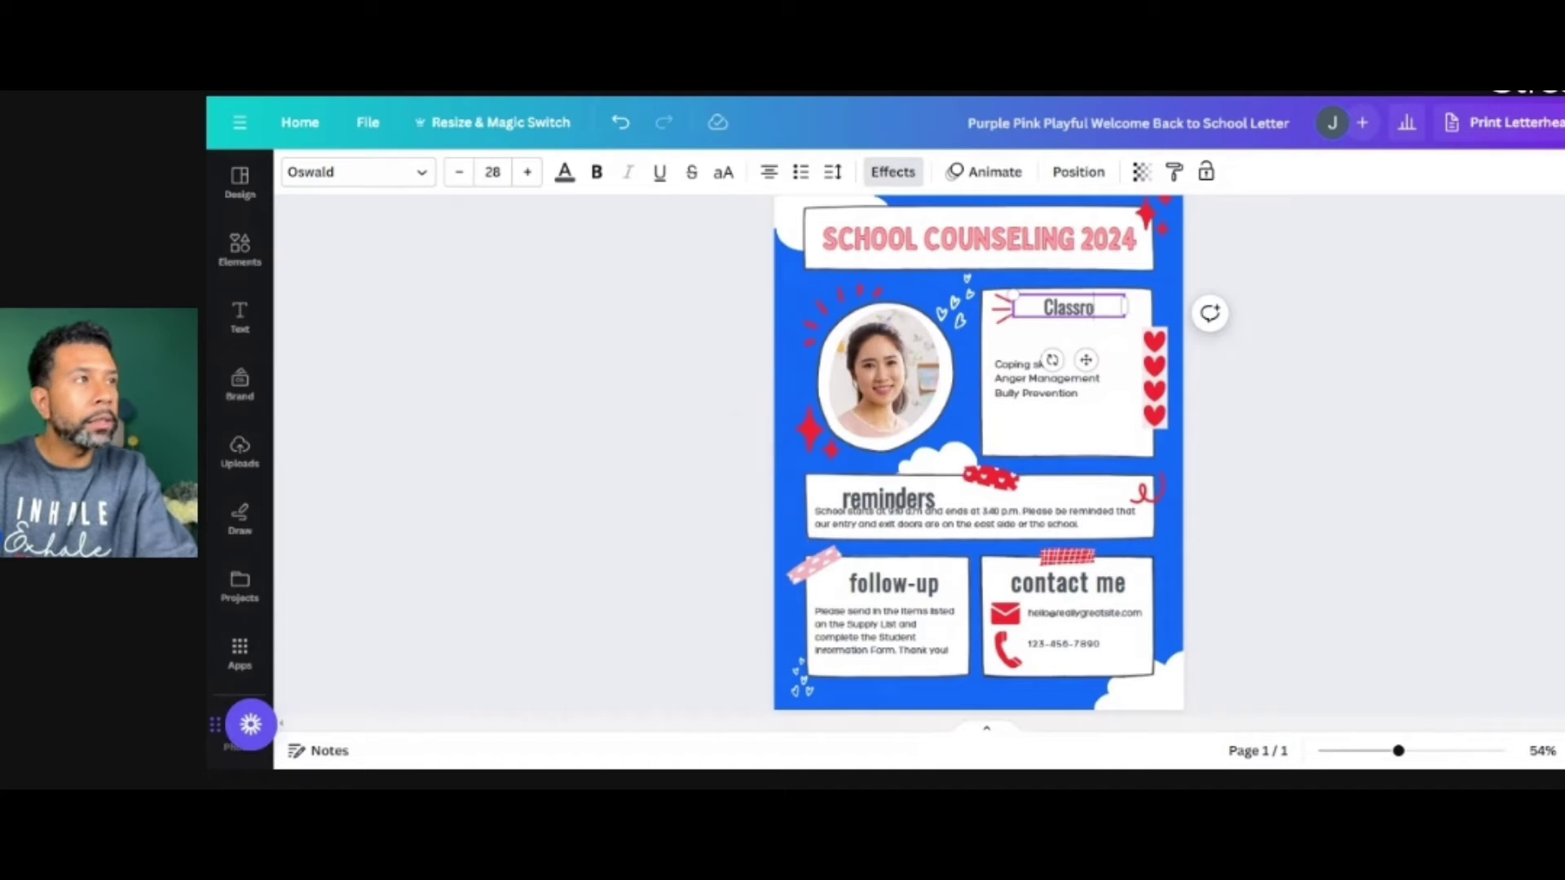
text(om Couns)
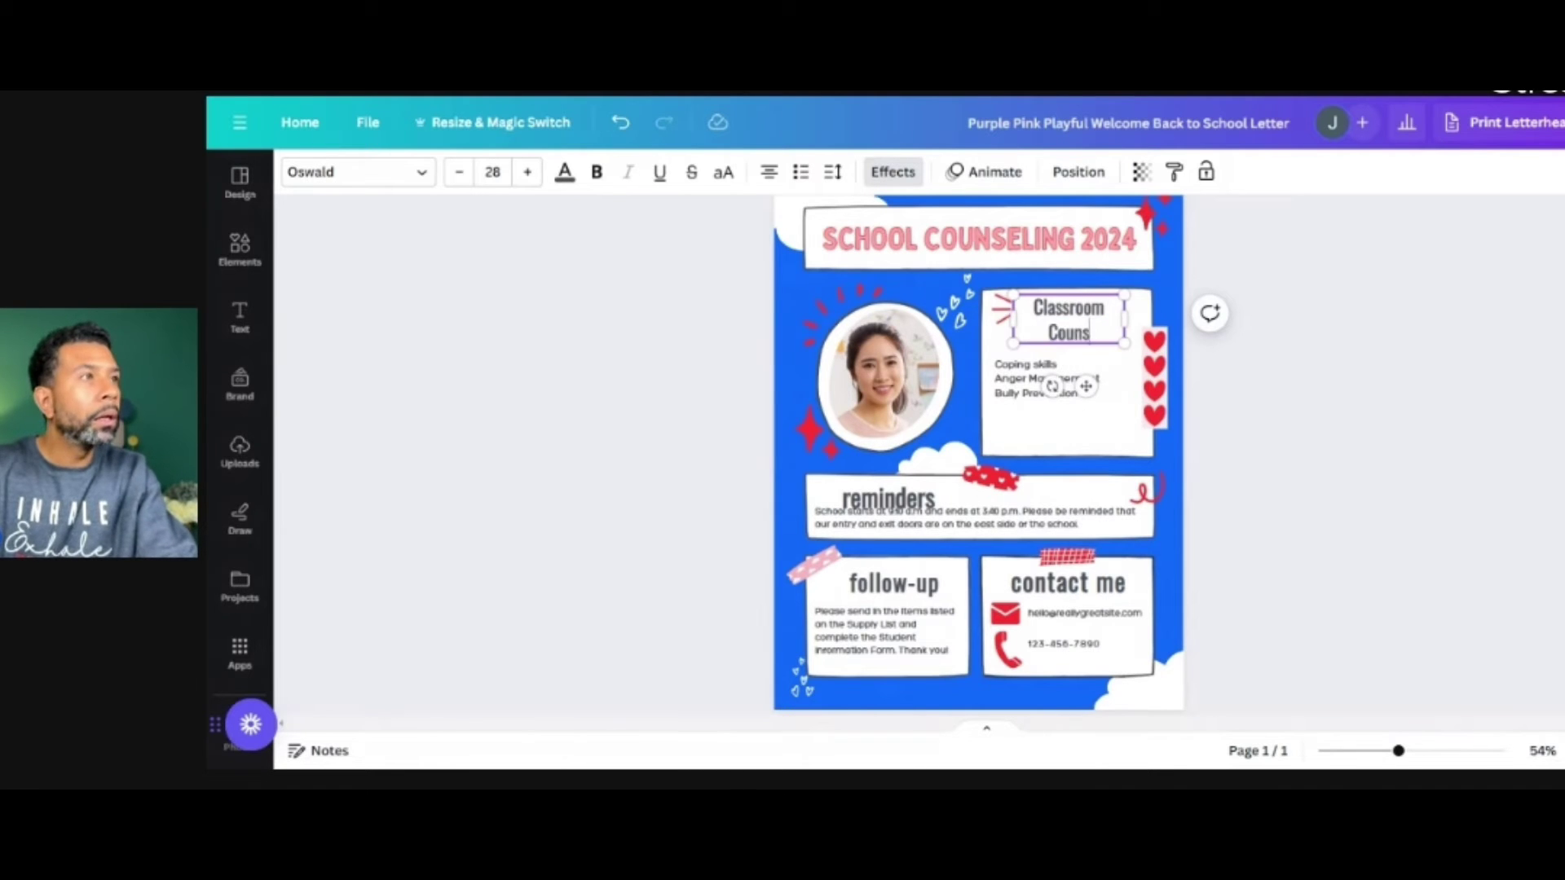
text(eling)
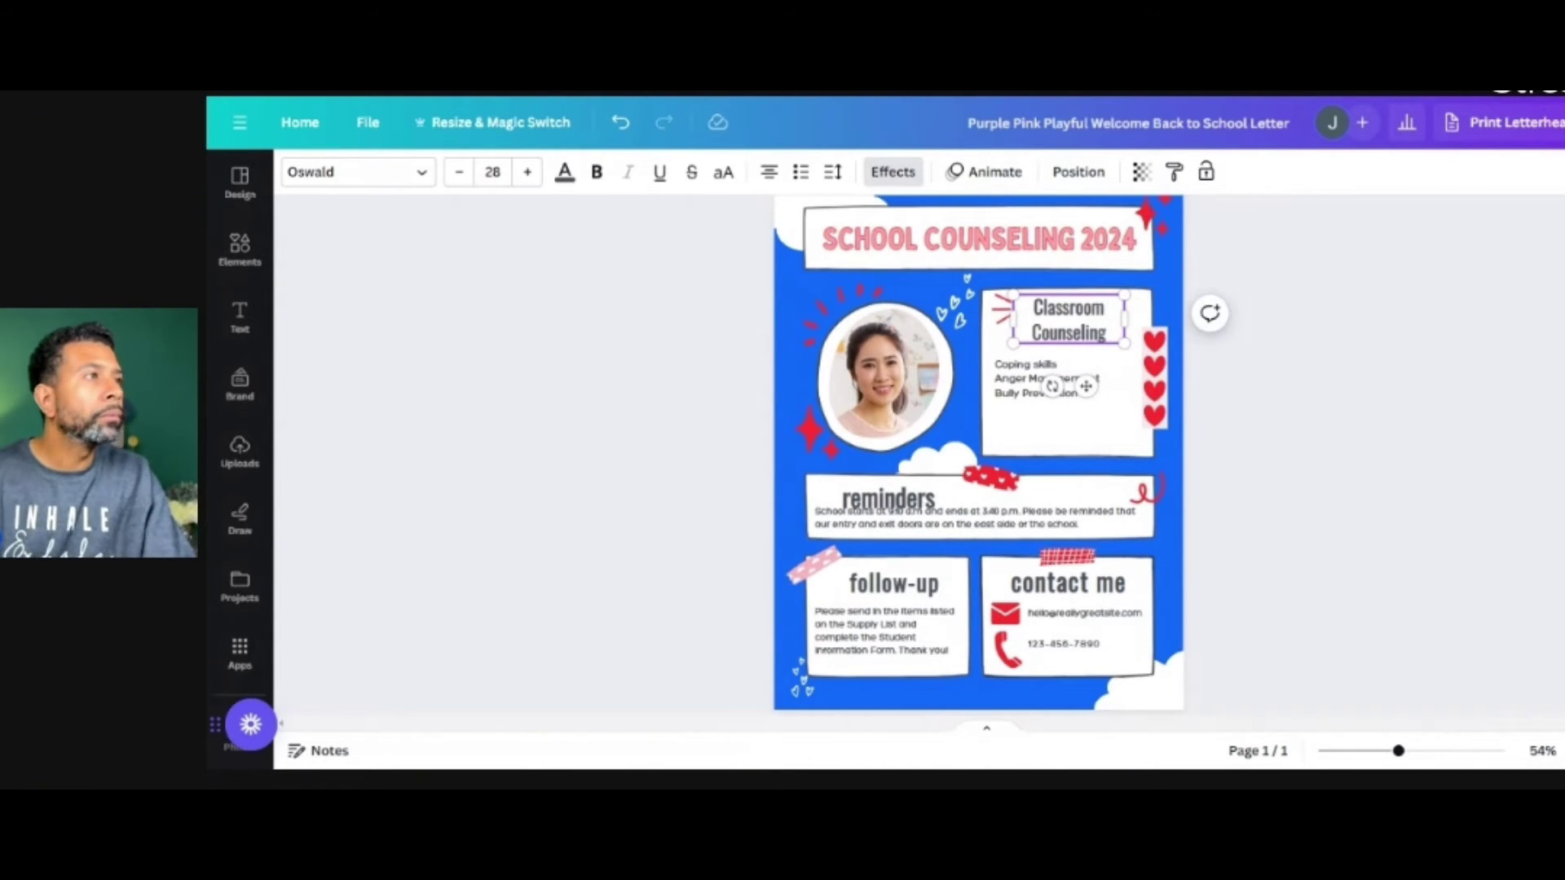
click(1147, 444)
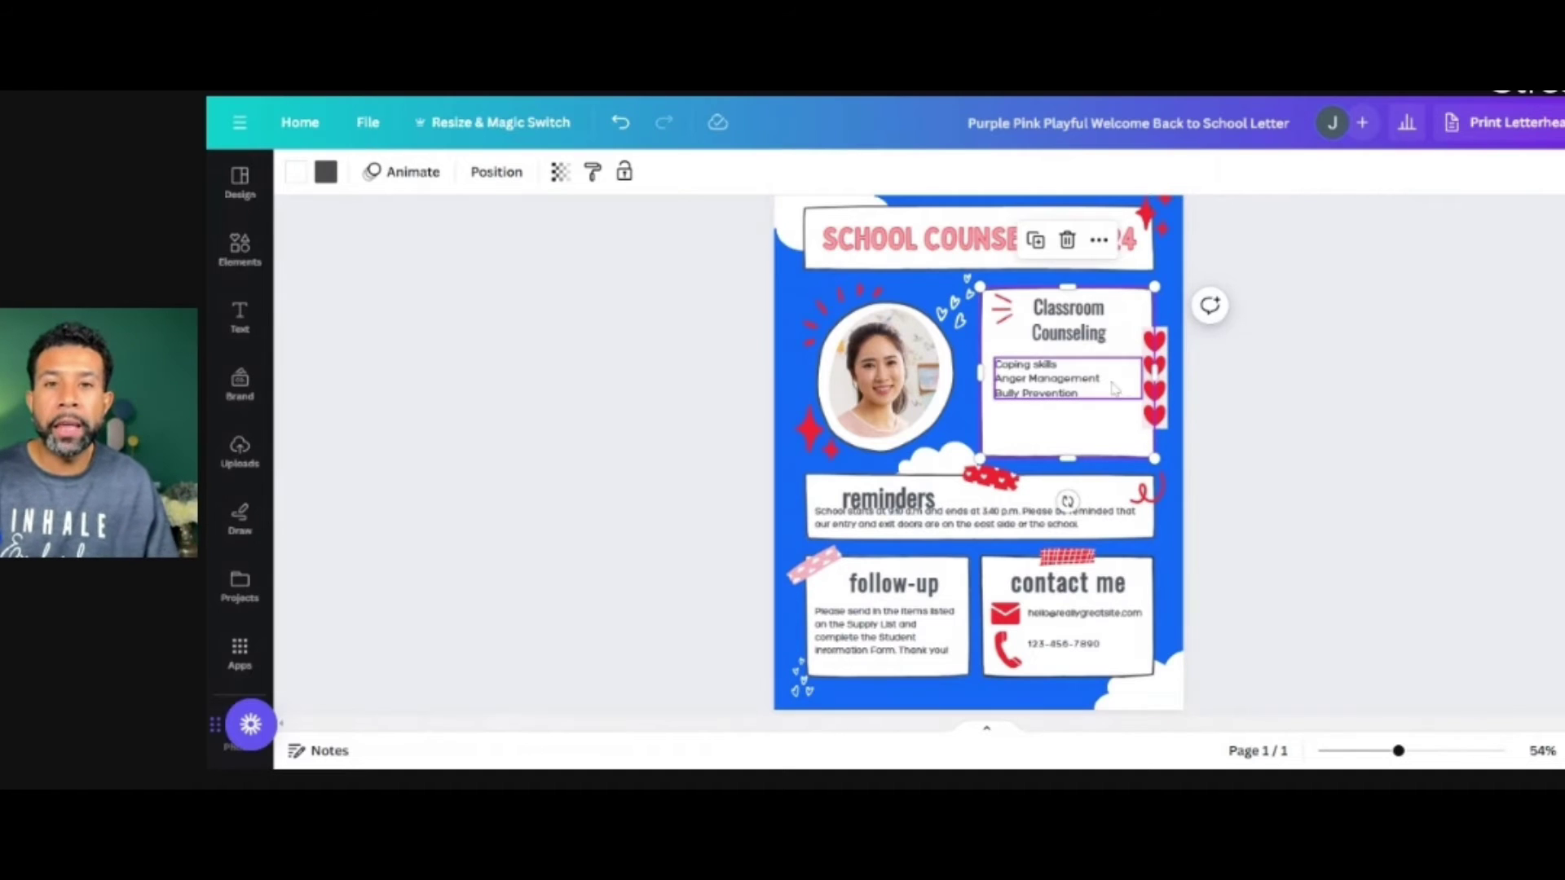
Retitle the reminders heading 'Small Groups' and reduce it from 38 to 28 pt.
click(929, 495)
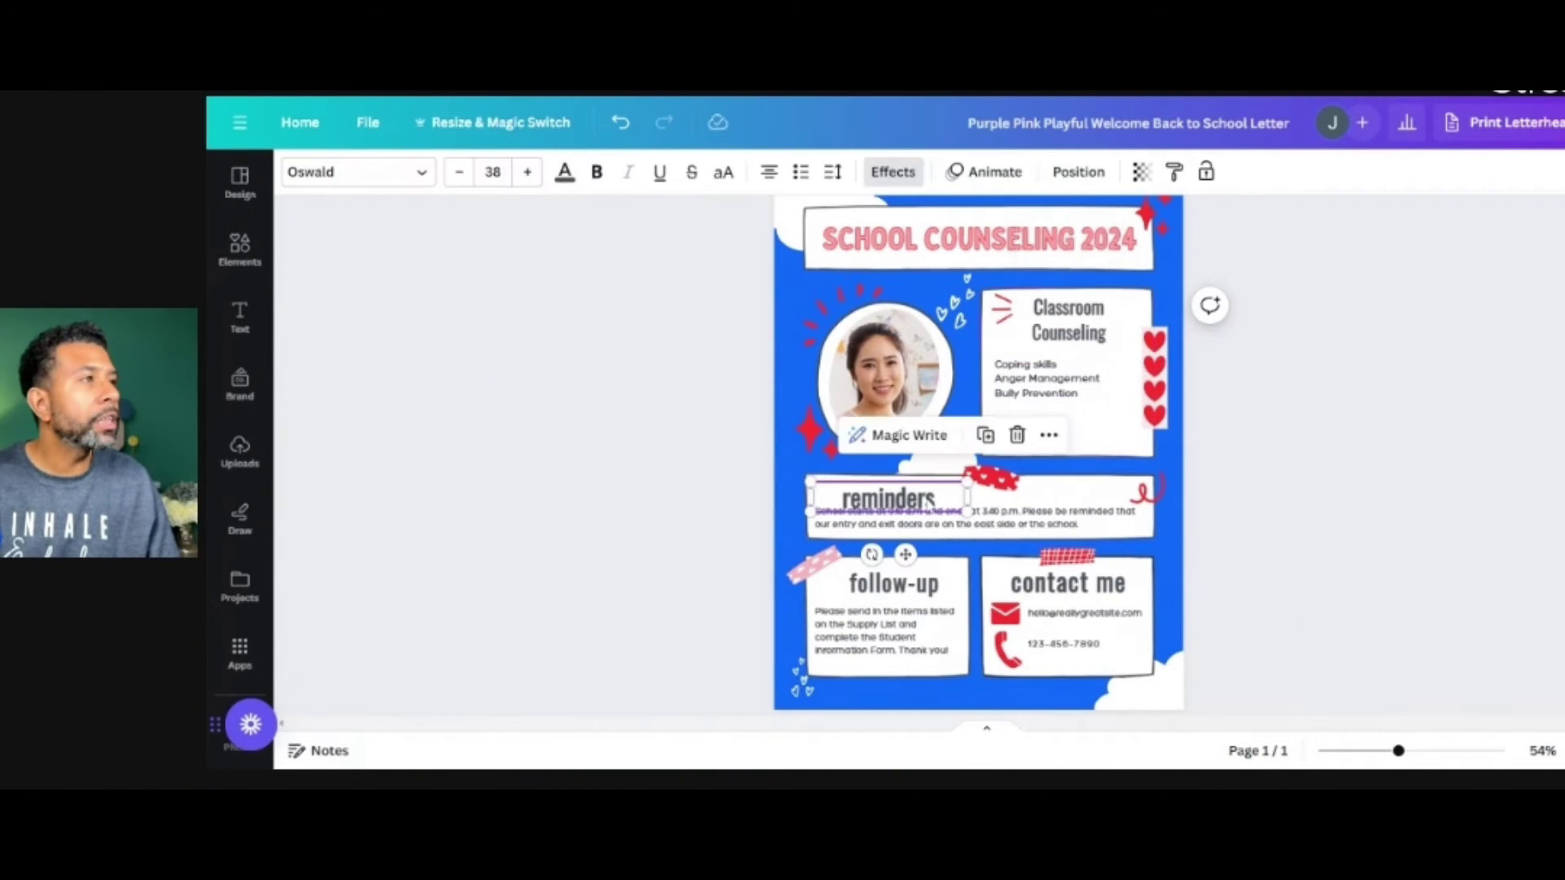
double_click(929, 495)
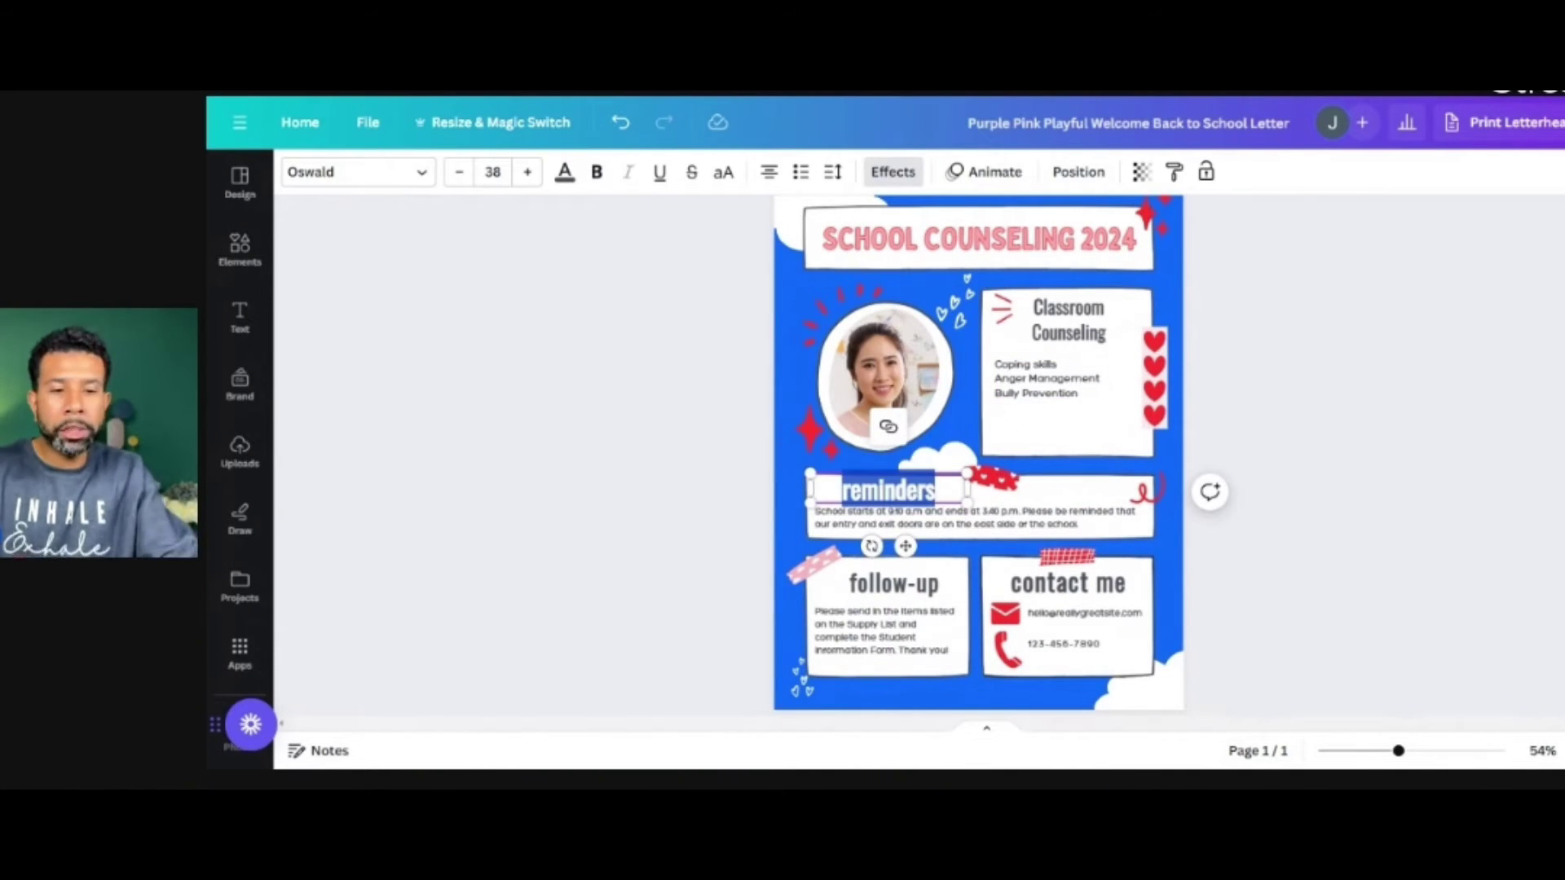
text(Small G)
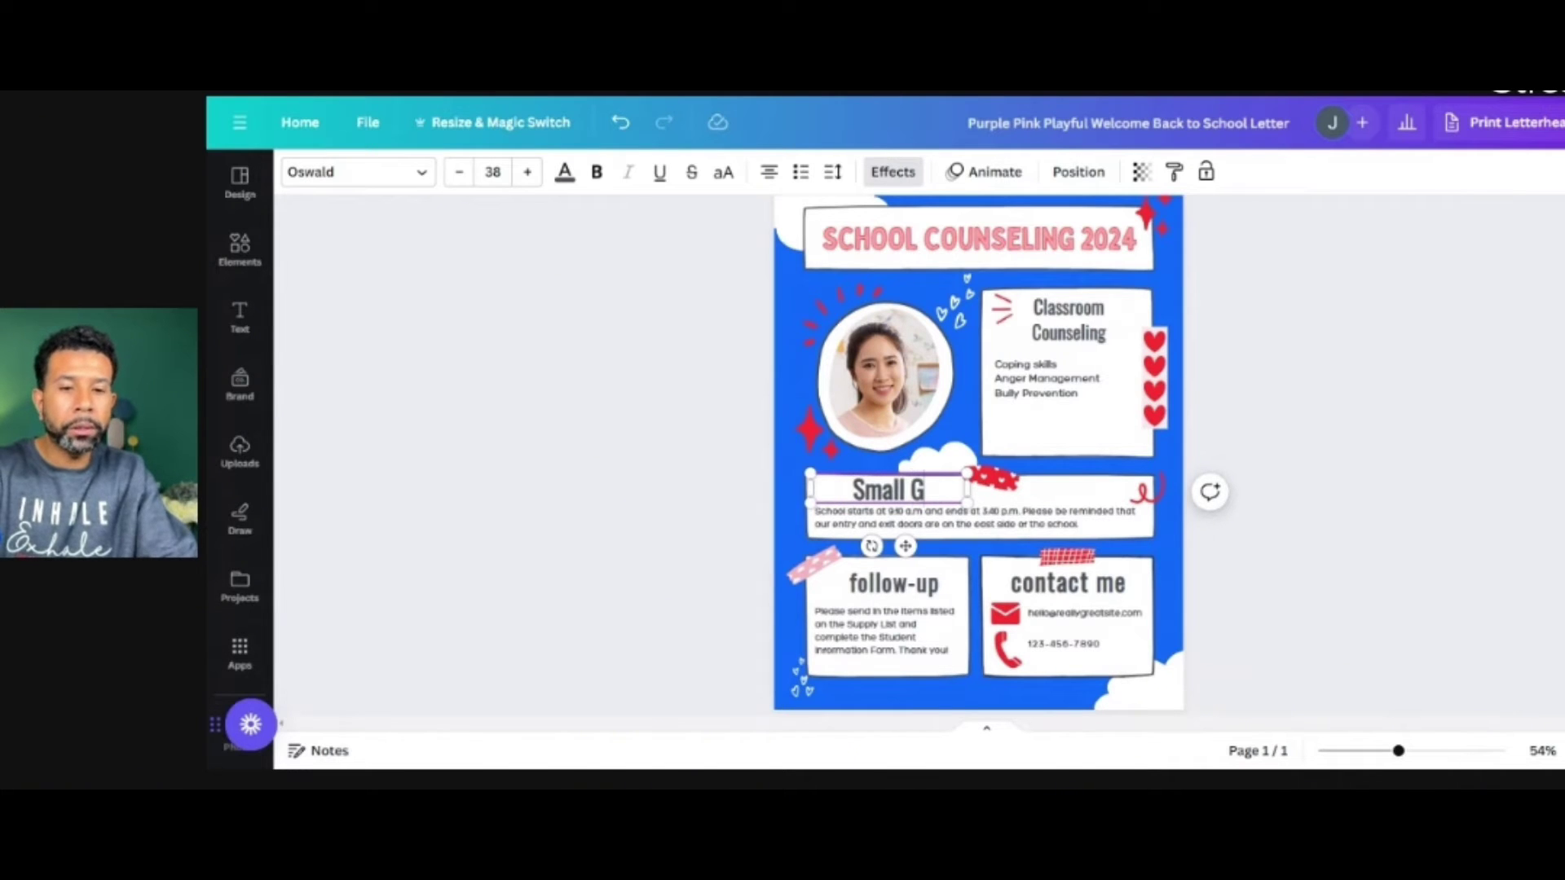
text(roups)
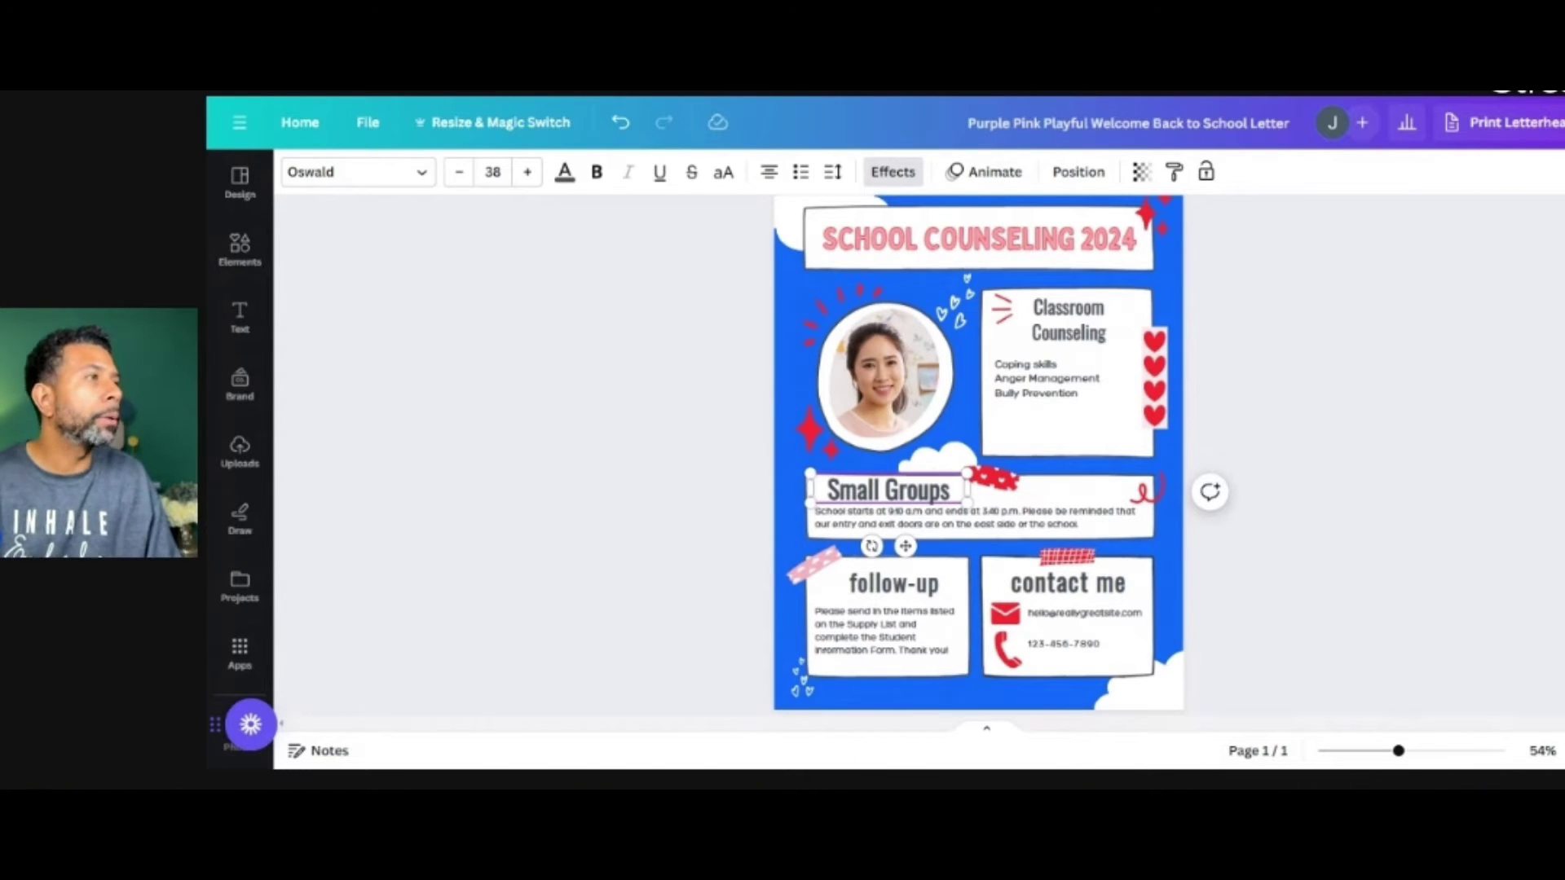
click(1105, 322)
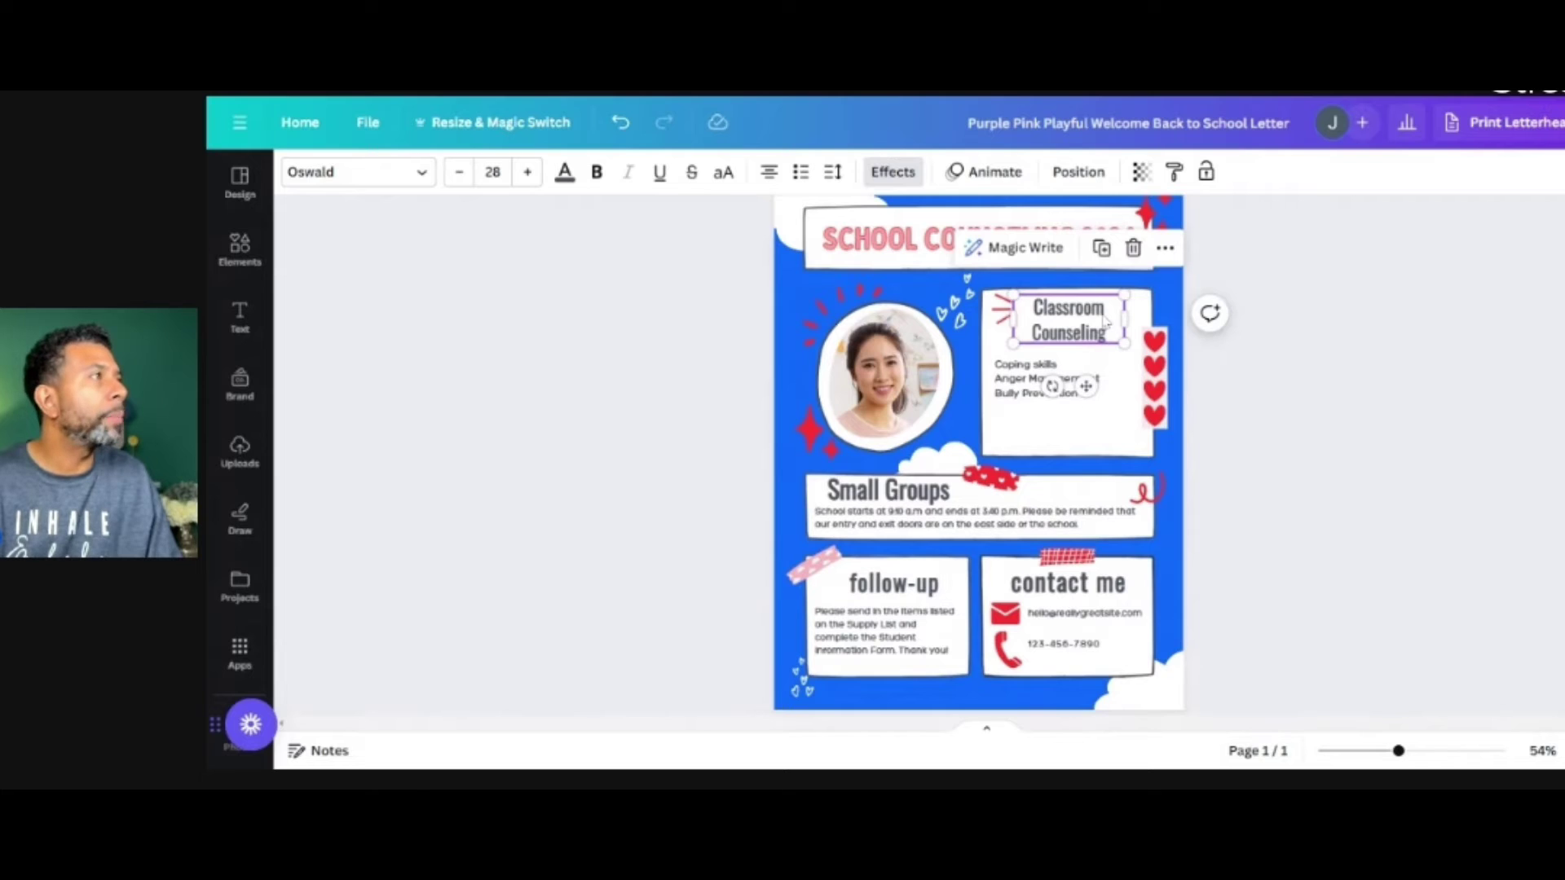
click(937, 499)
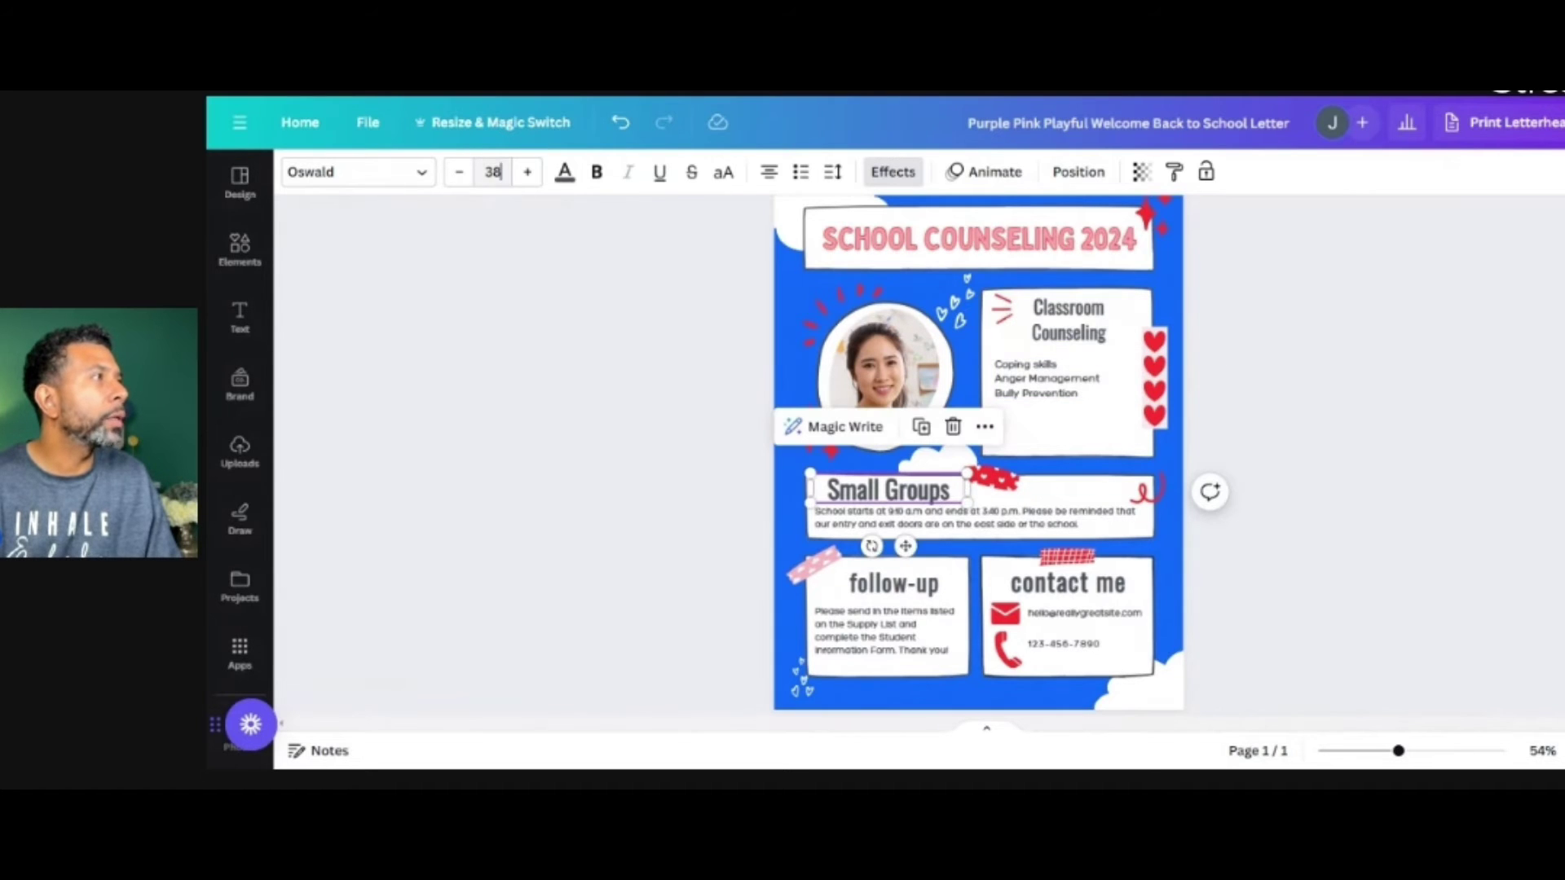
click(494, 172)
click(499, 556)
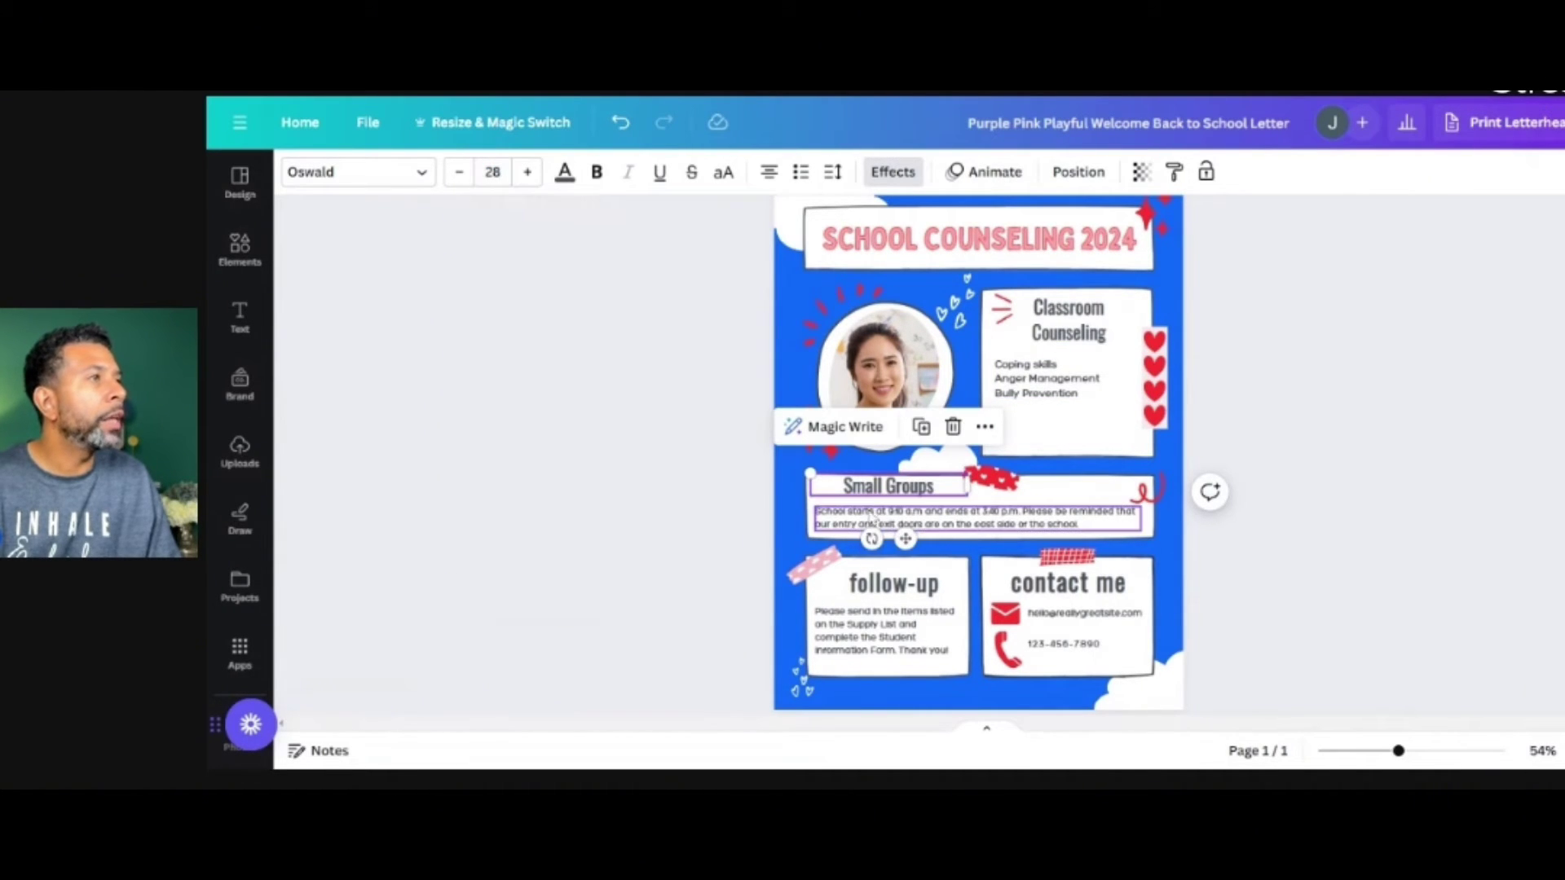
click(872, 519)
Replace the Small Groups paragraph with 'Grief Group, Anger Management, Study Skills'.
click(871, 518)
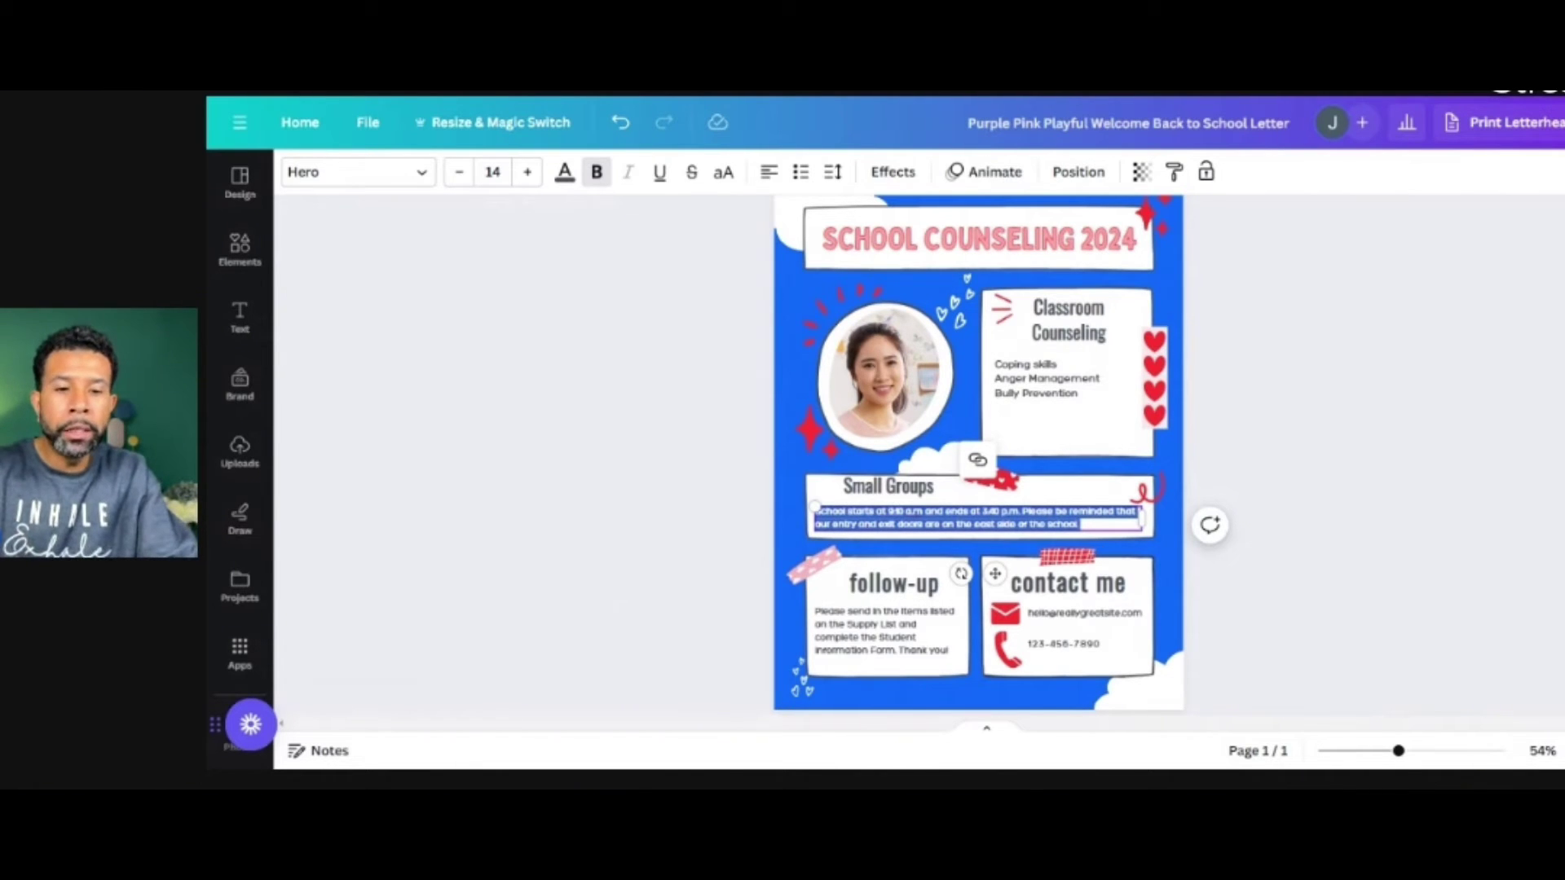
text(Enter G)
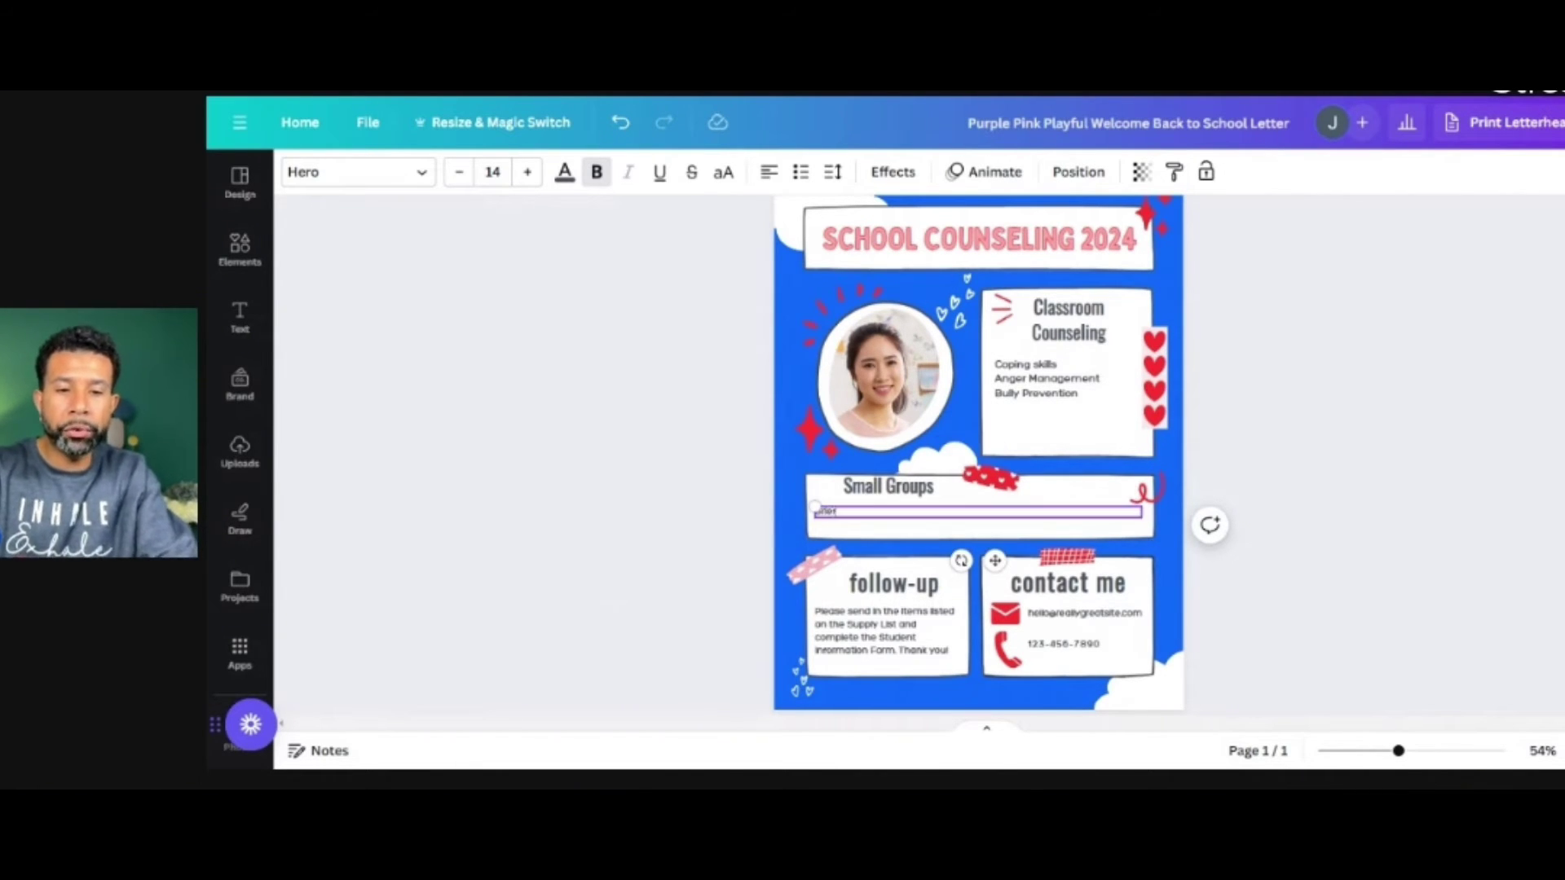
text(roup,)
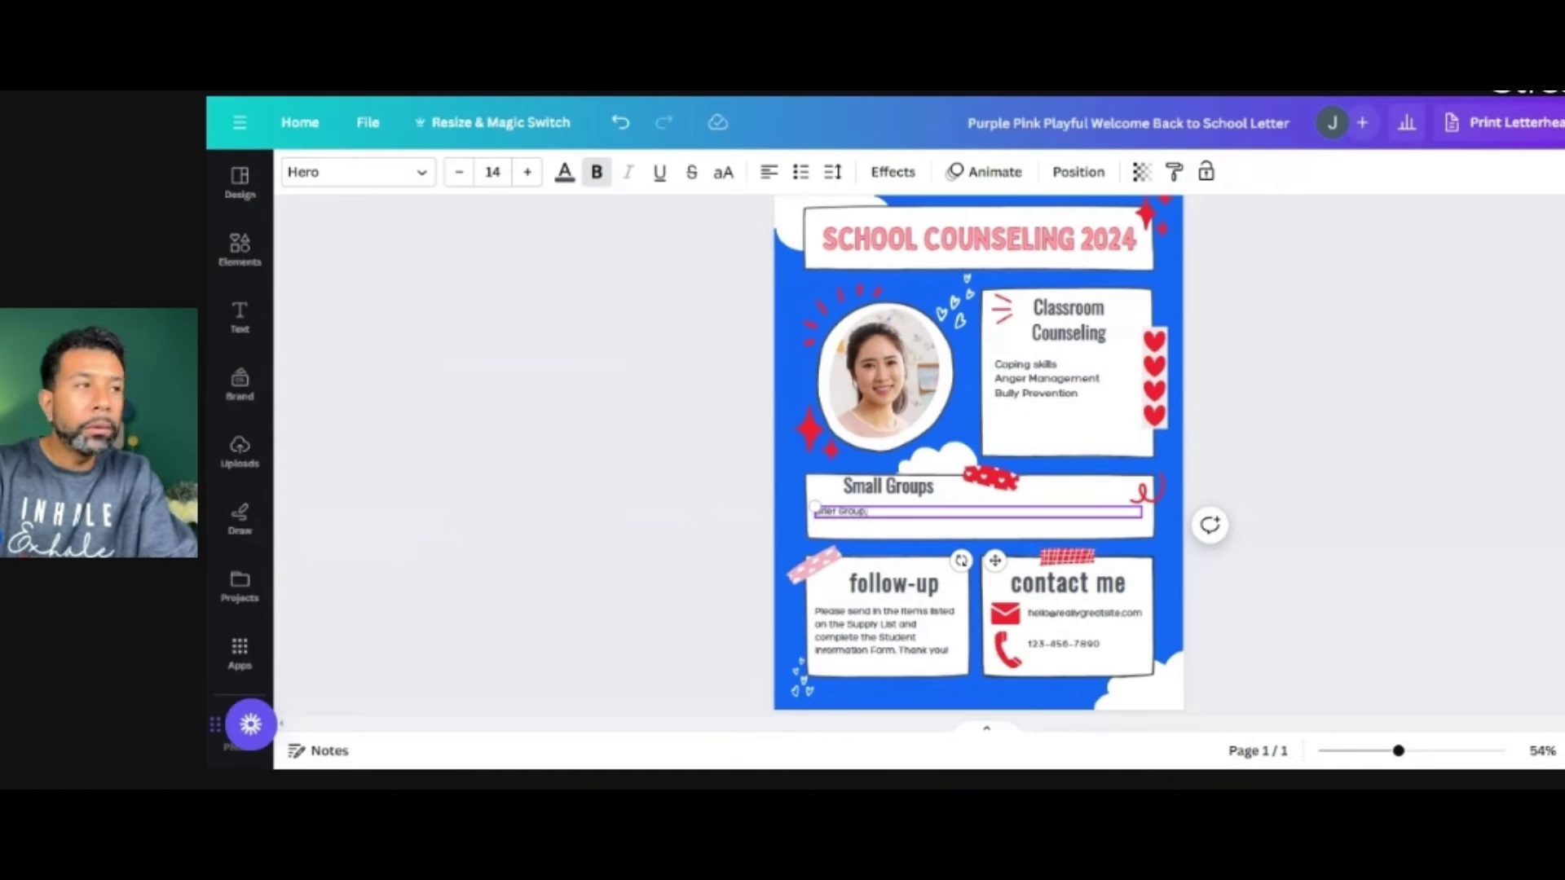
text( Anger)
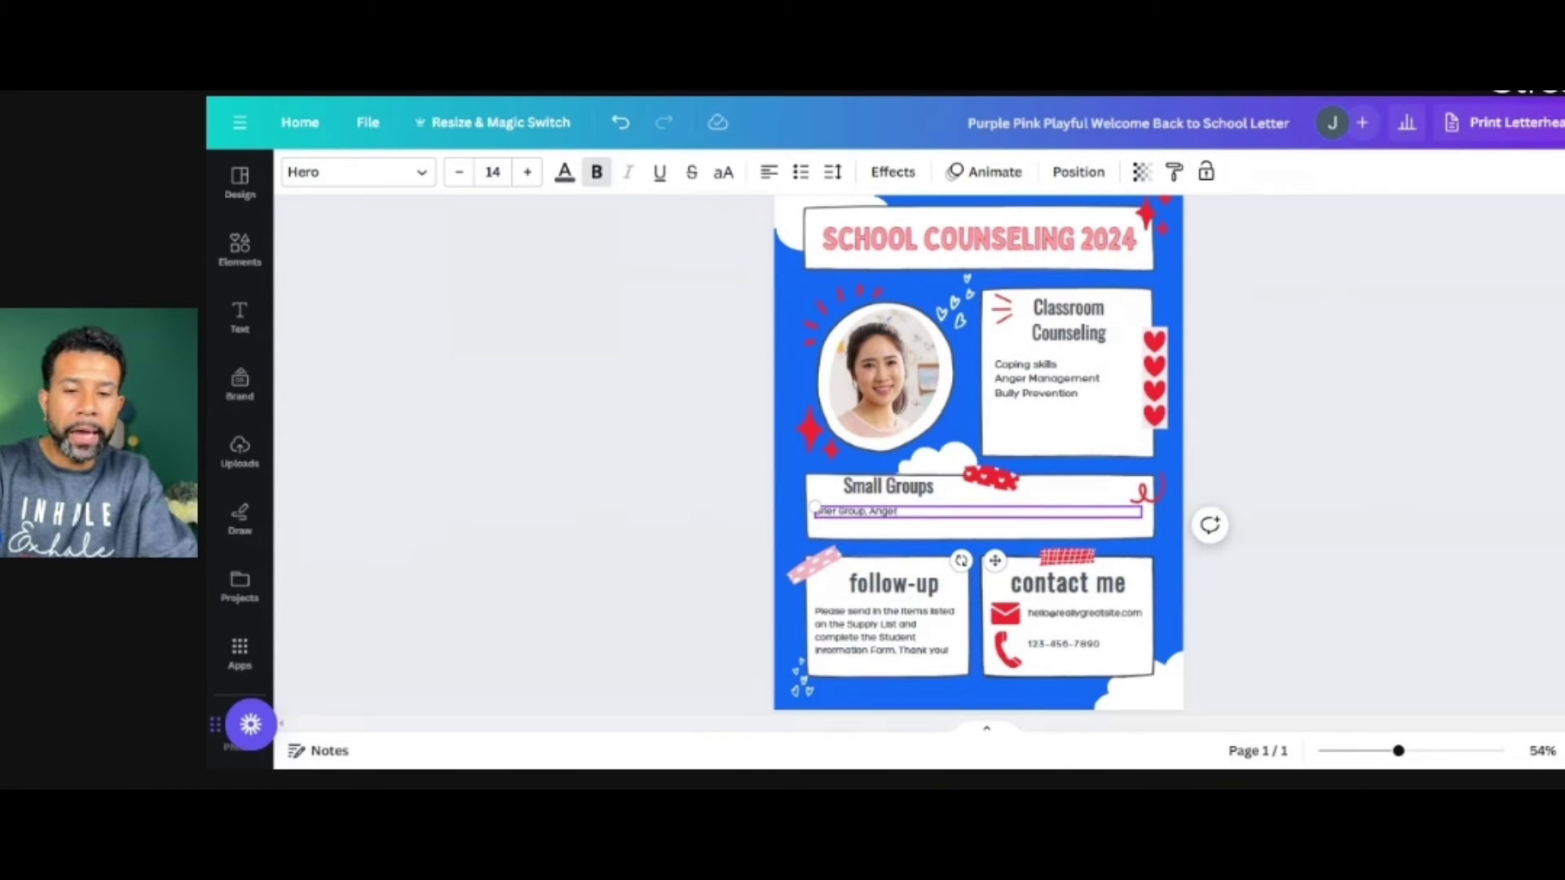
text( Managem)
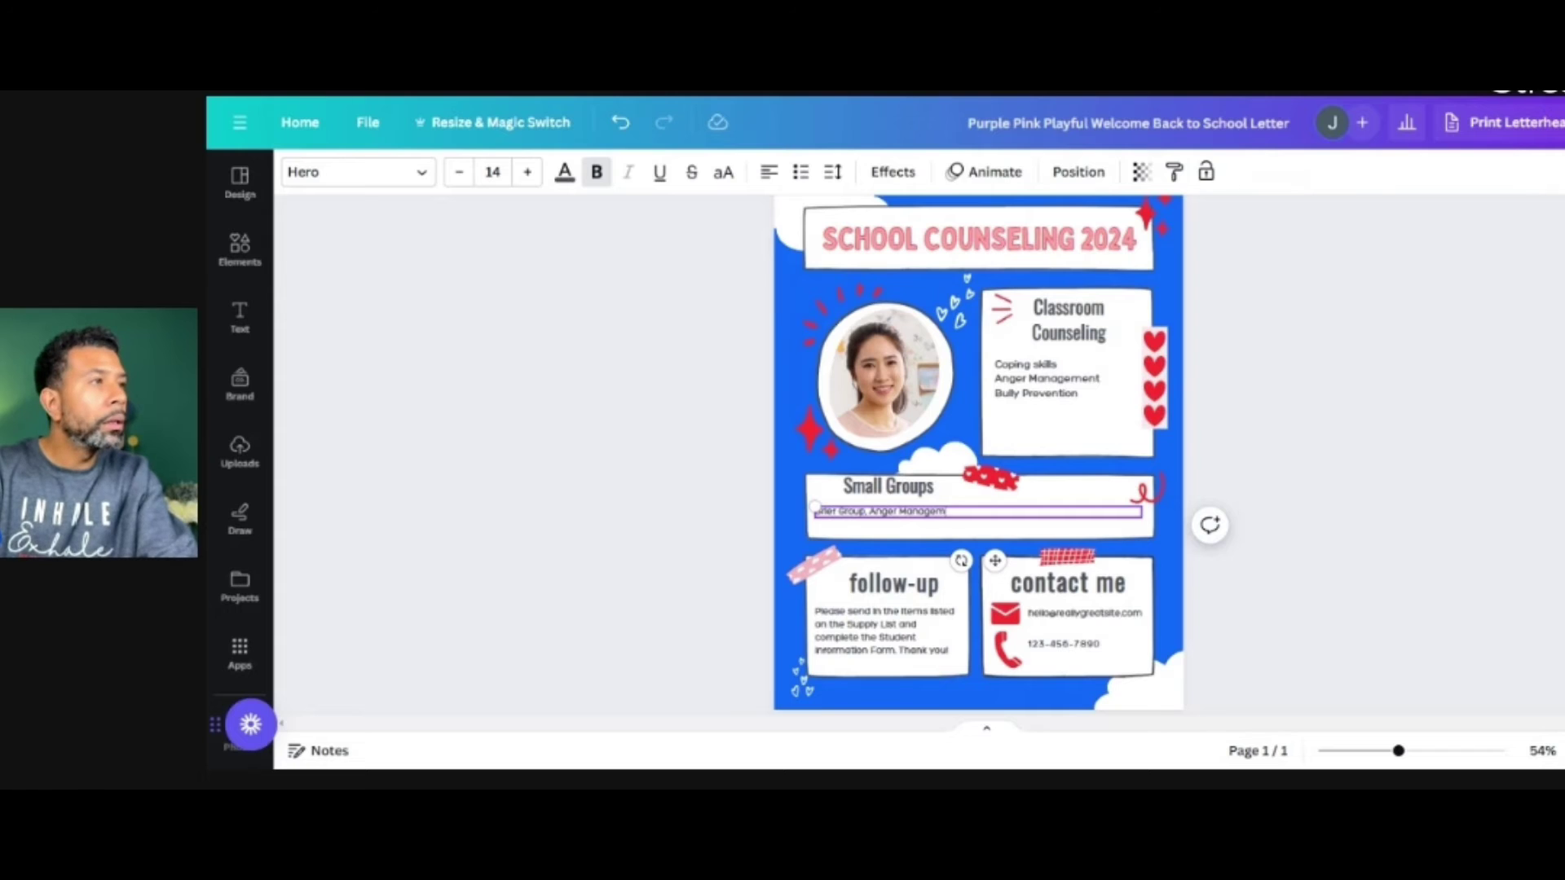
text(ent)
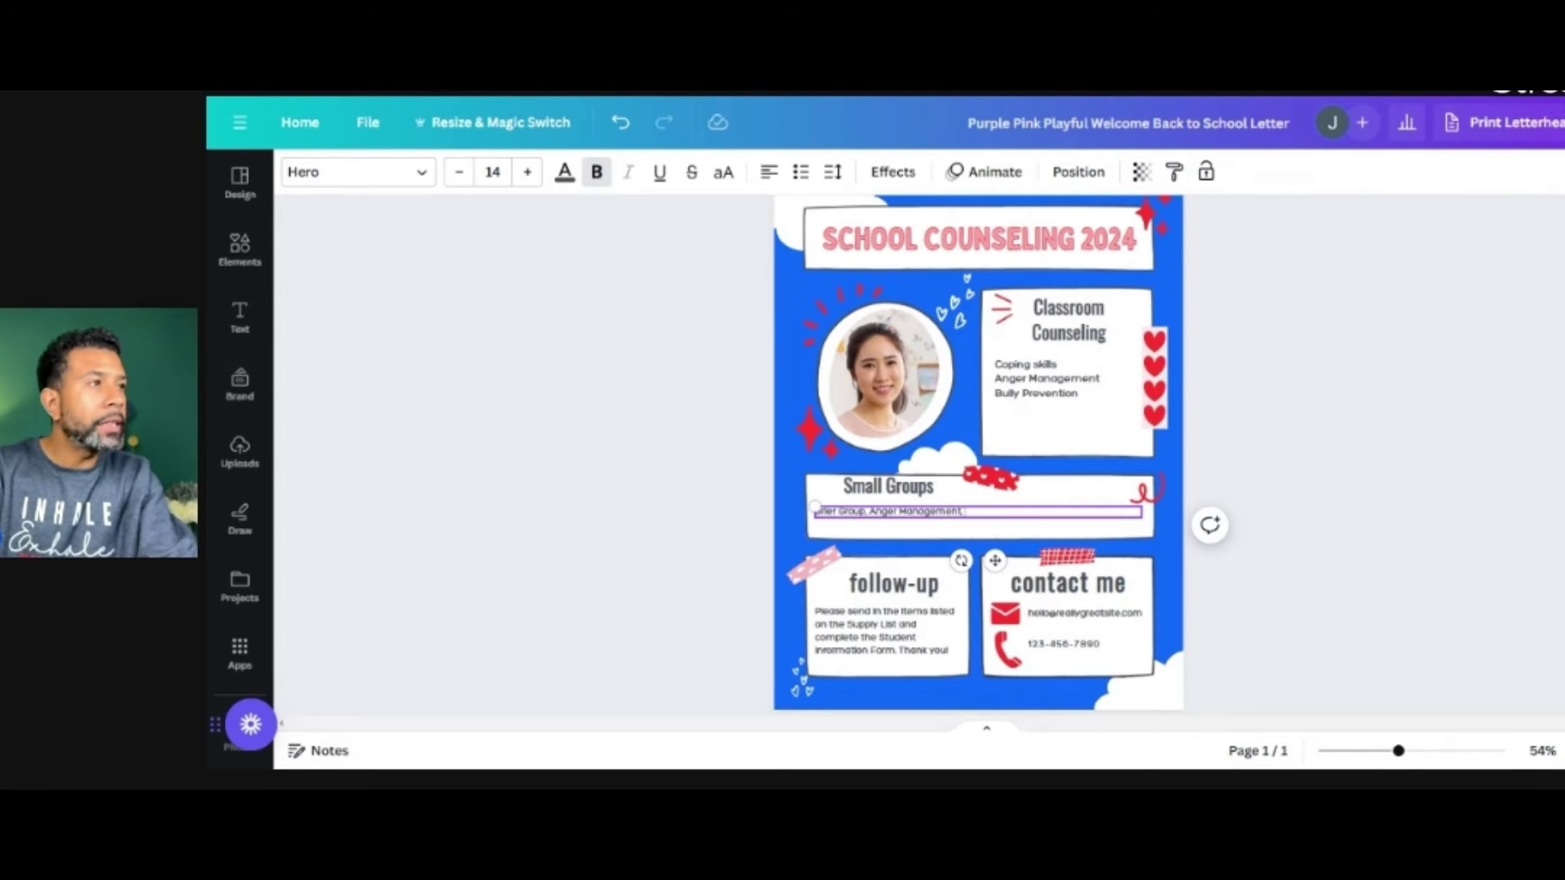
text(, Study S)
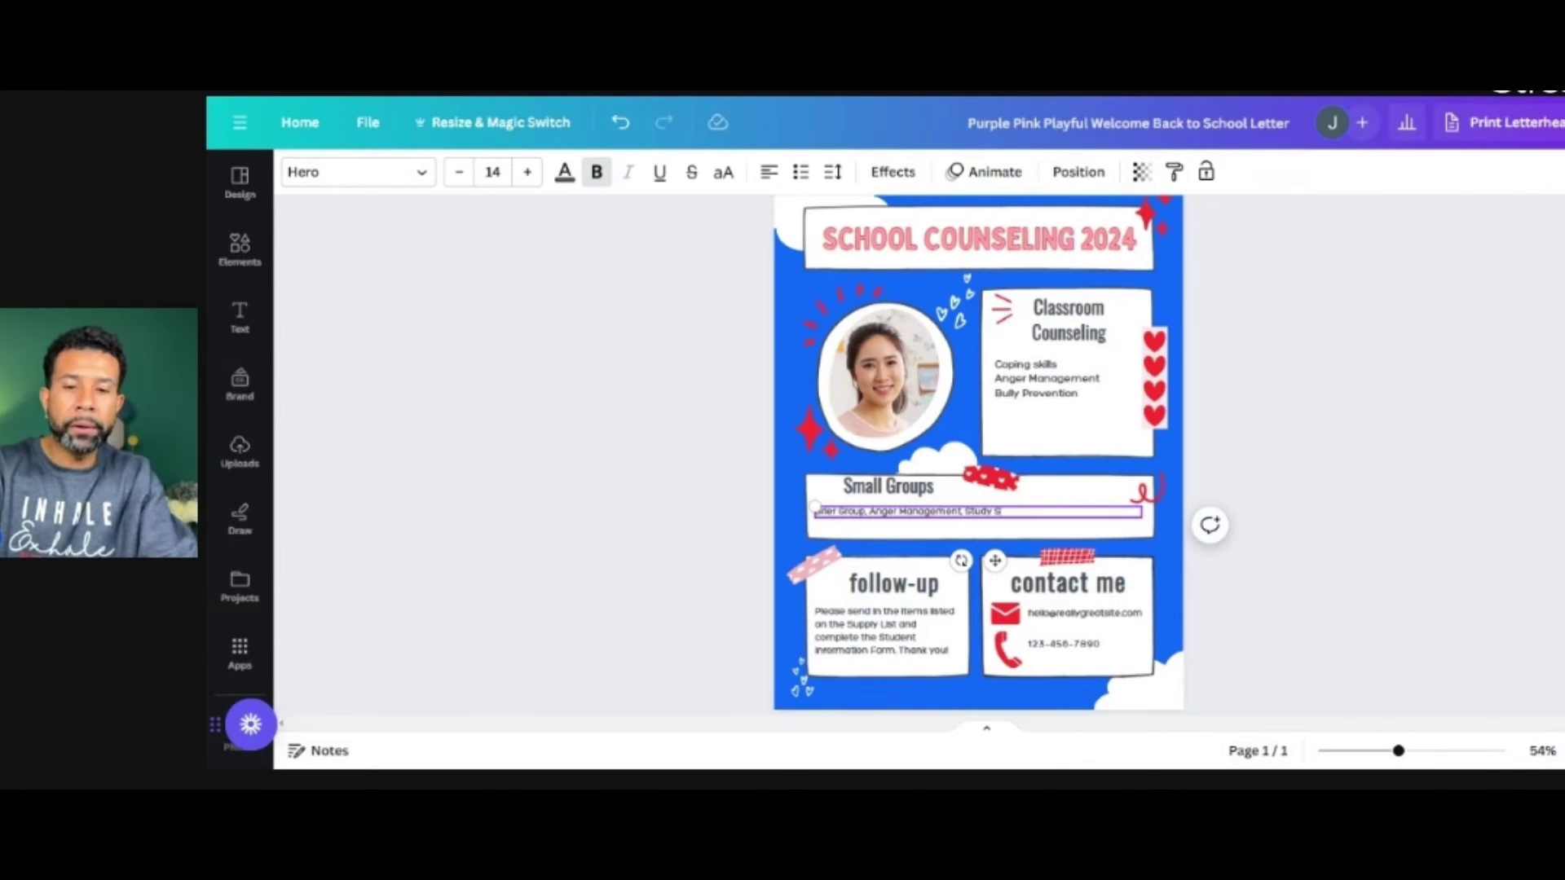
text(kills)
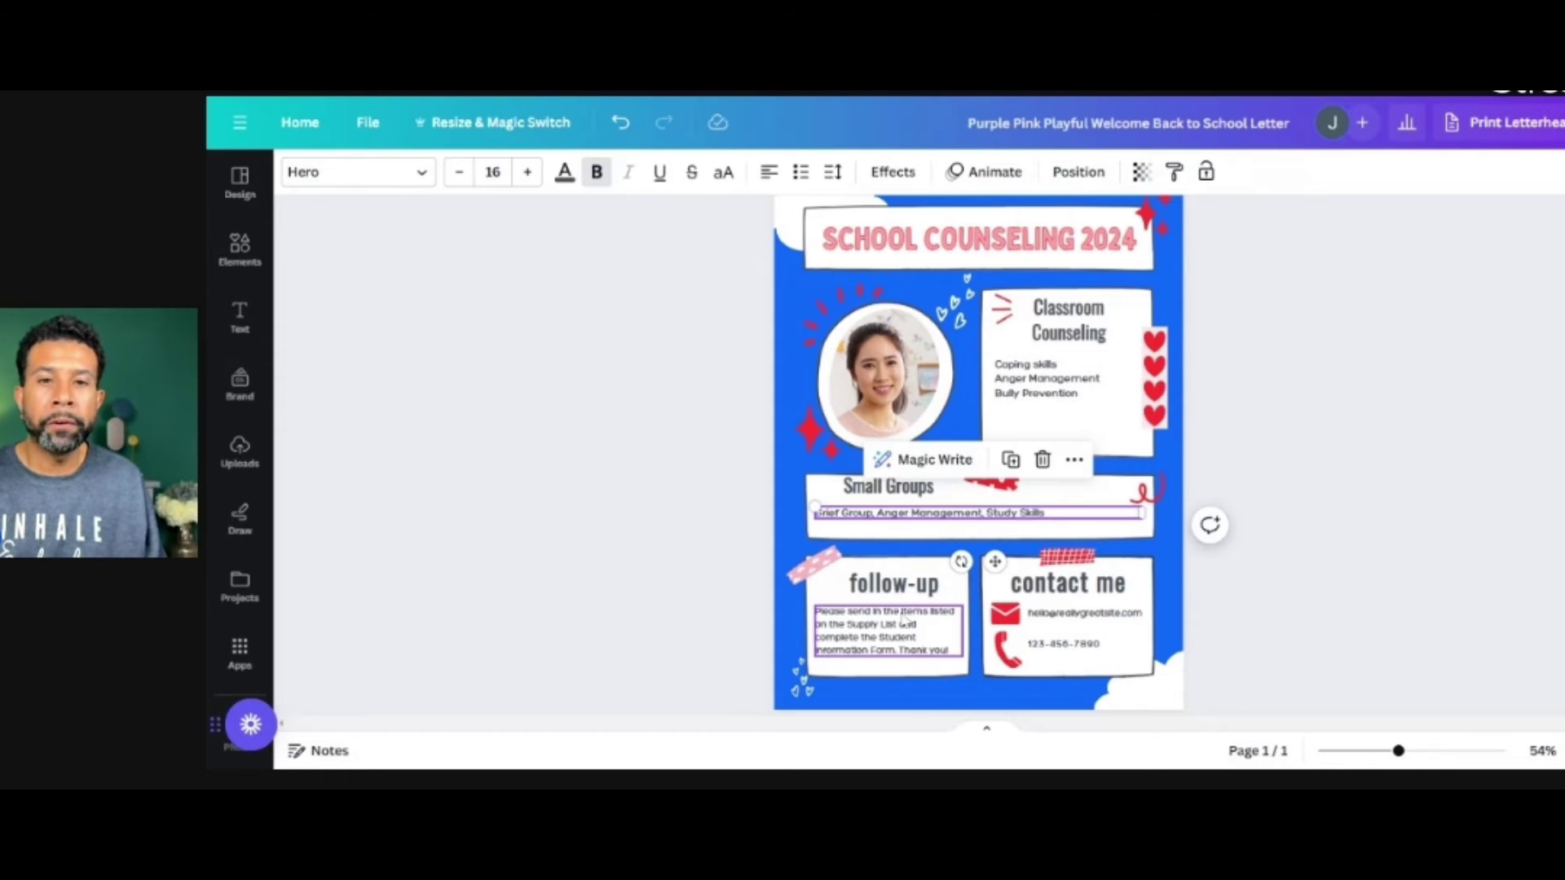
click(897, 591)
Rename the follow-up heading to 'individual sessions' and clear the paragraph beneath it.
double_click(896, 585)
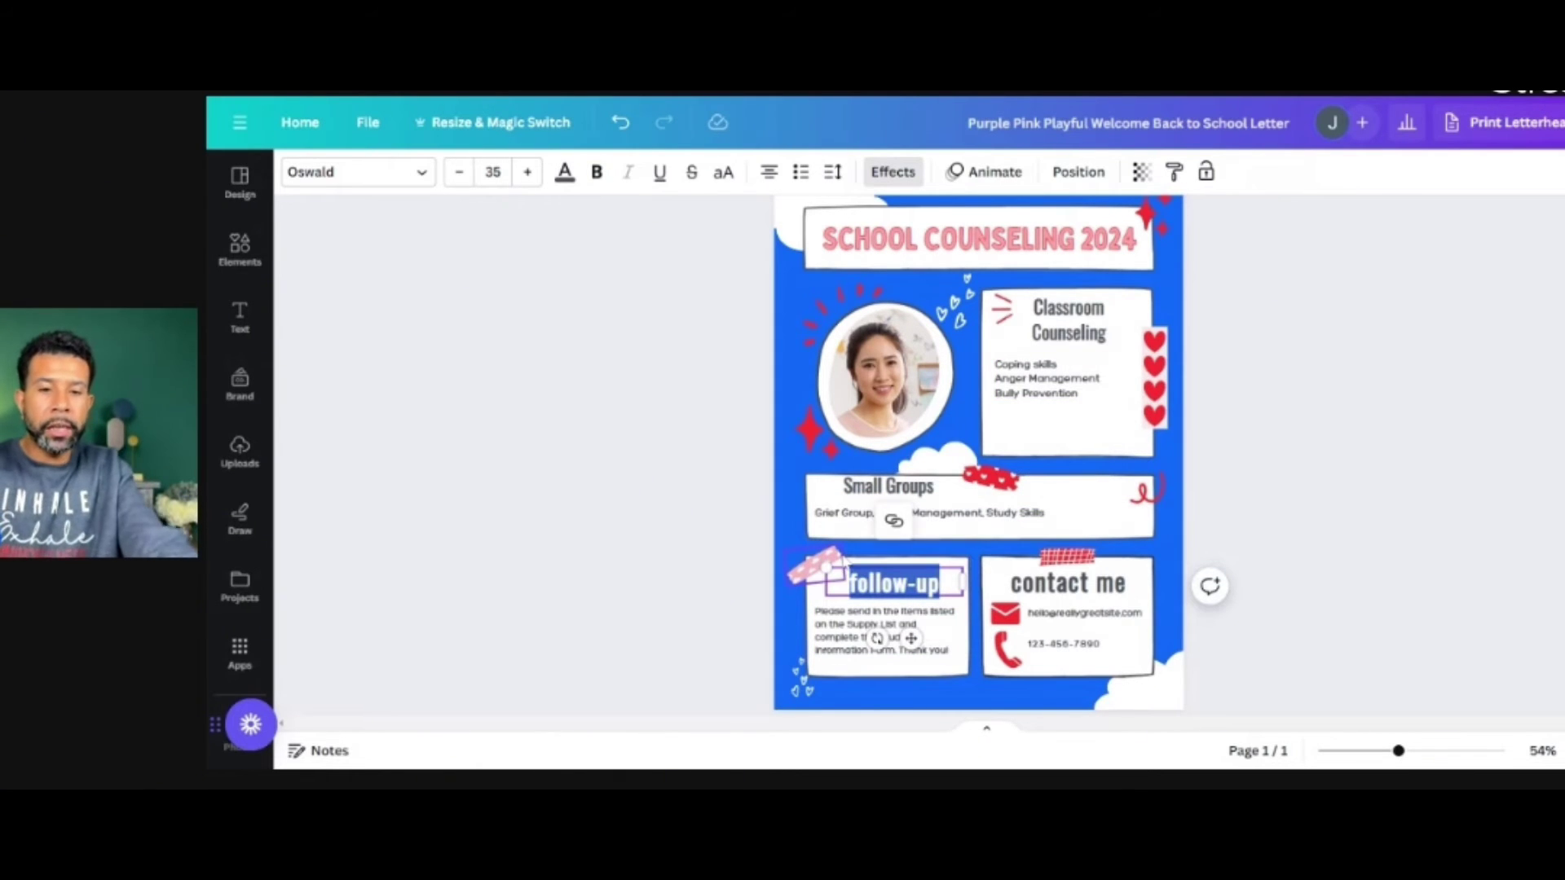
text(indivi)
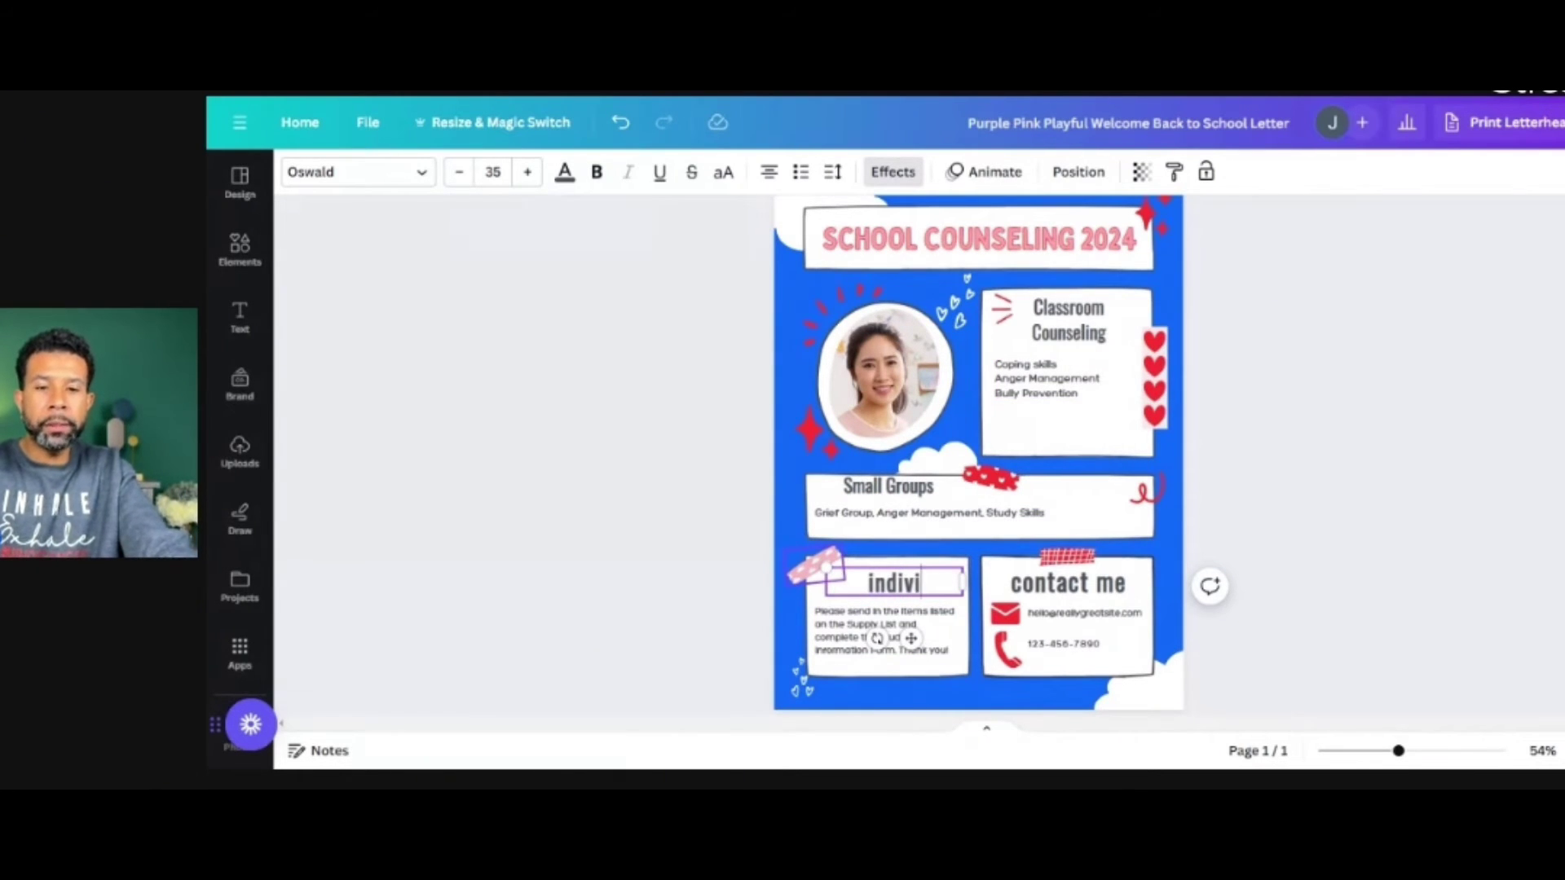
text(dual sessio)
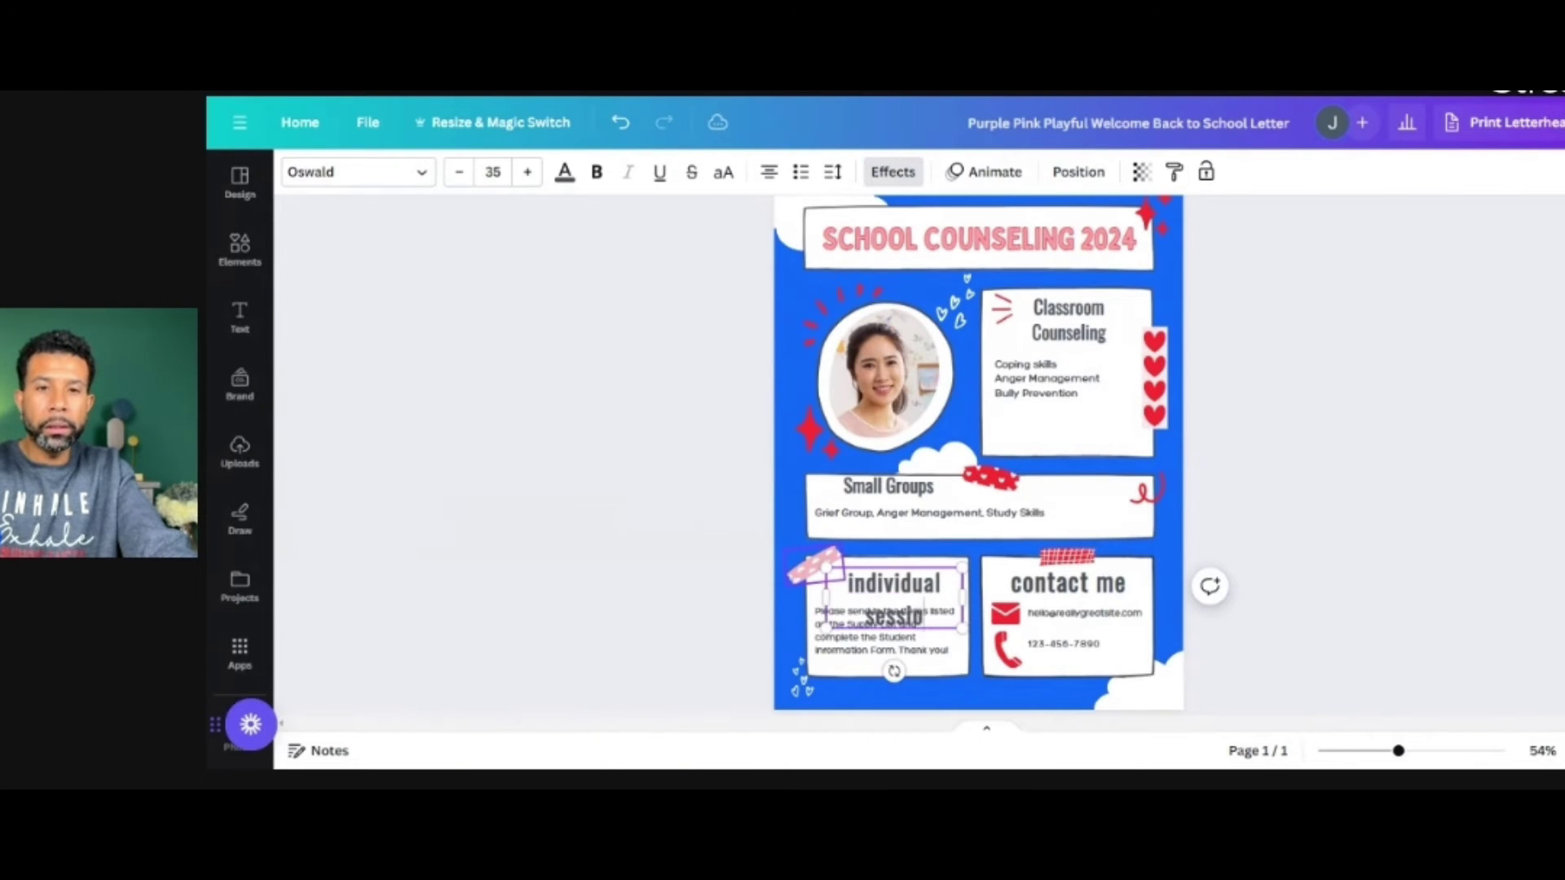
text(ns)
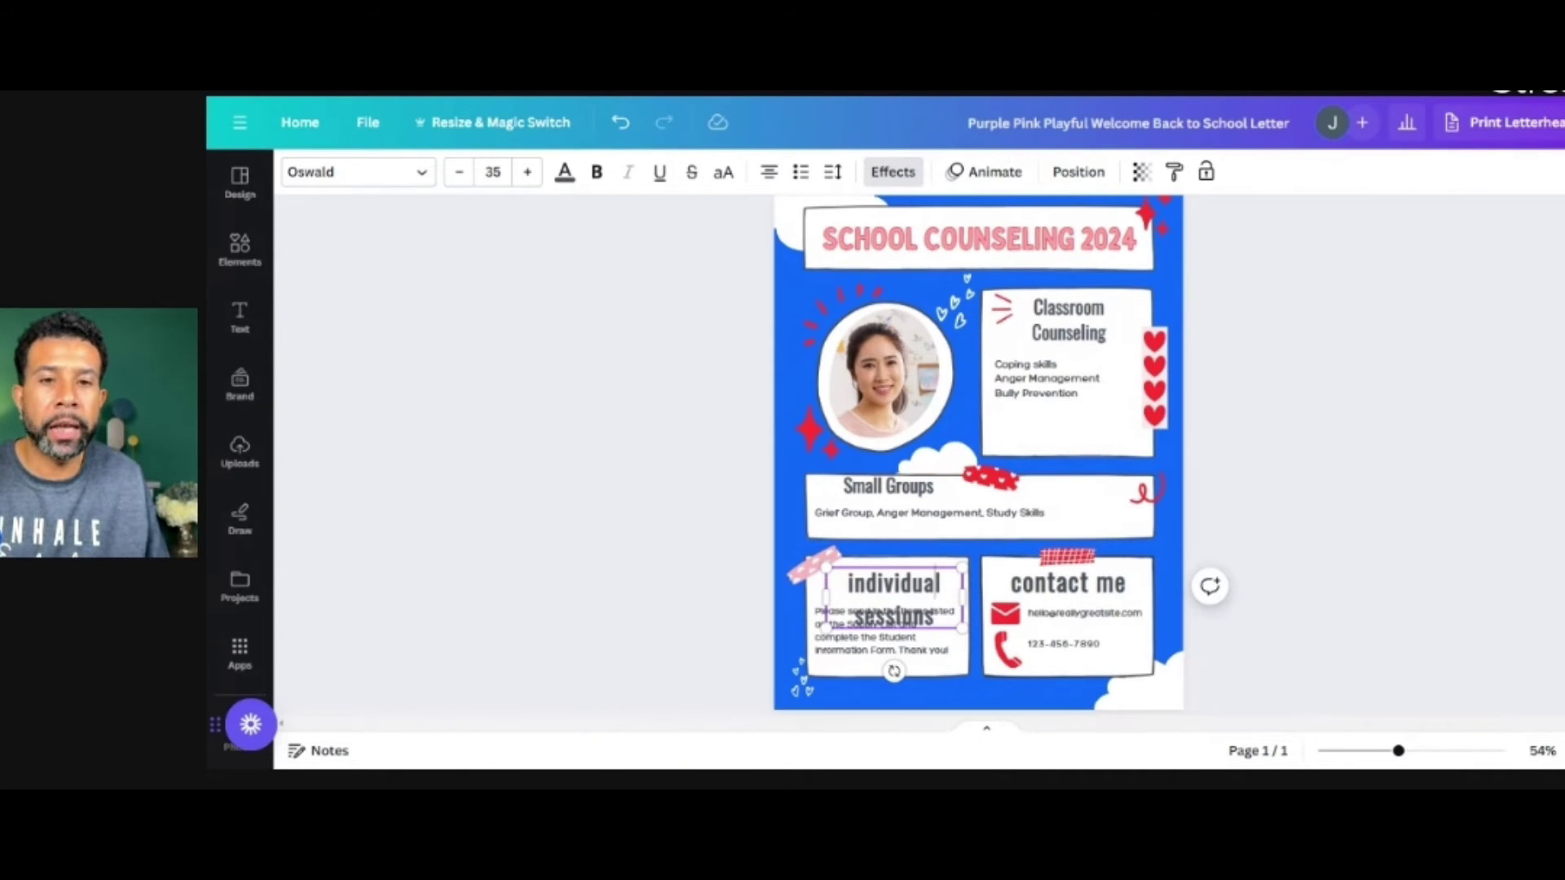
key(ctrl+a)
click(889, 611)
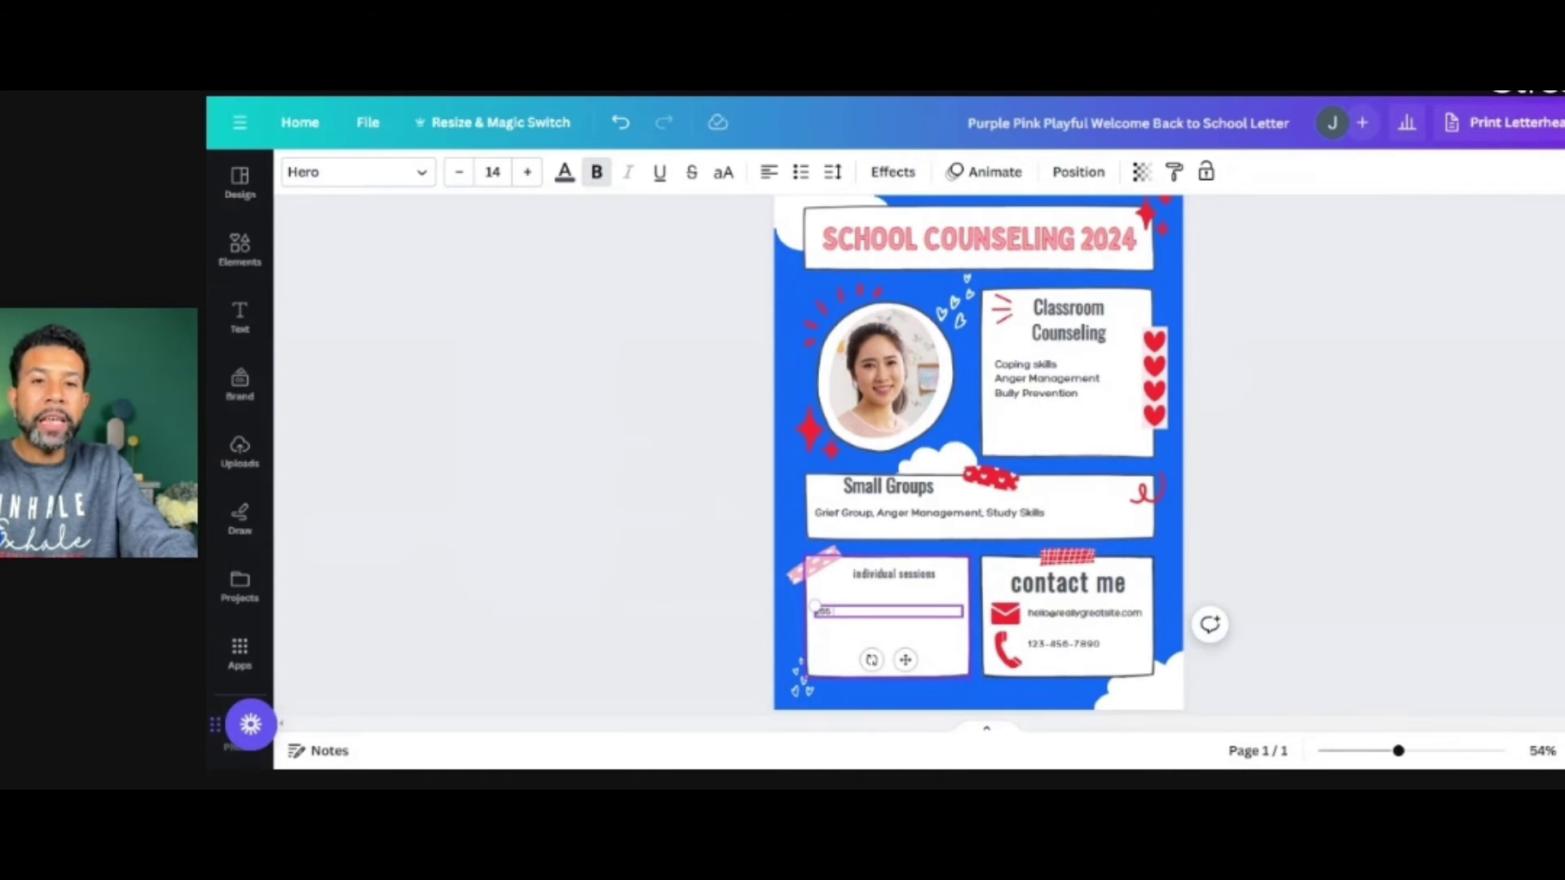
Type the first line, '$65 checking' followed by 'sel', in the individual sessions box.
text($65)
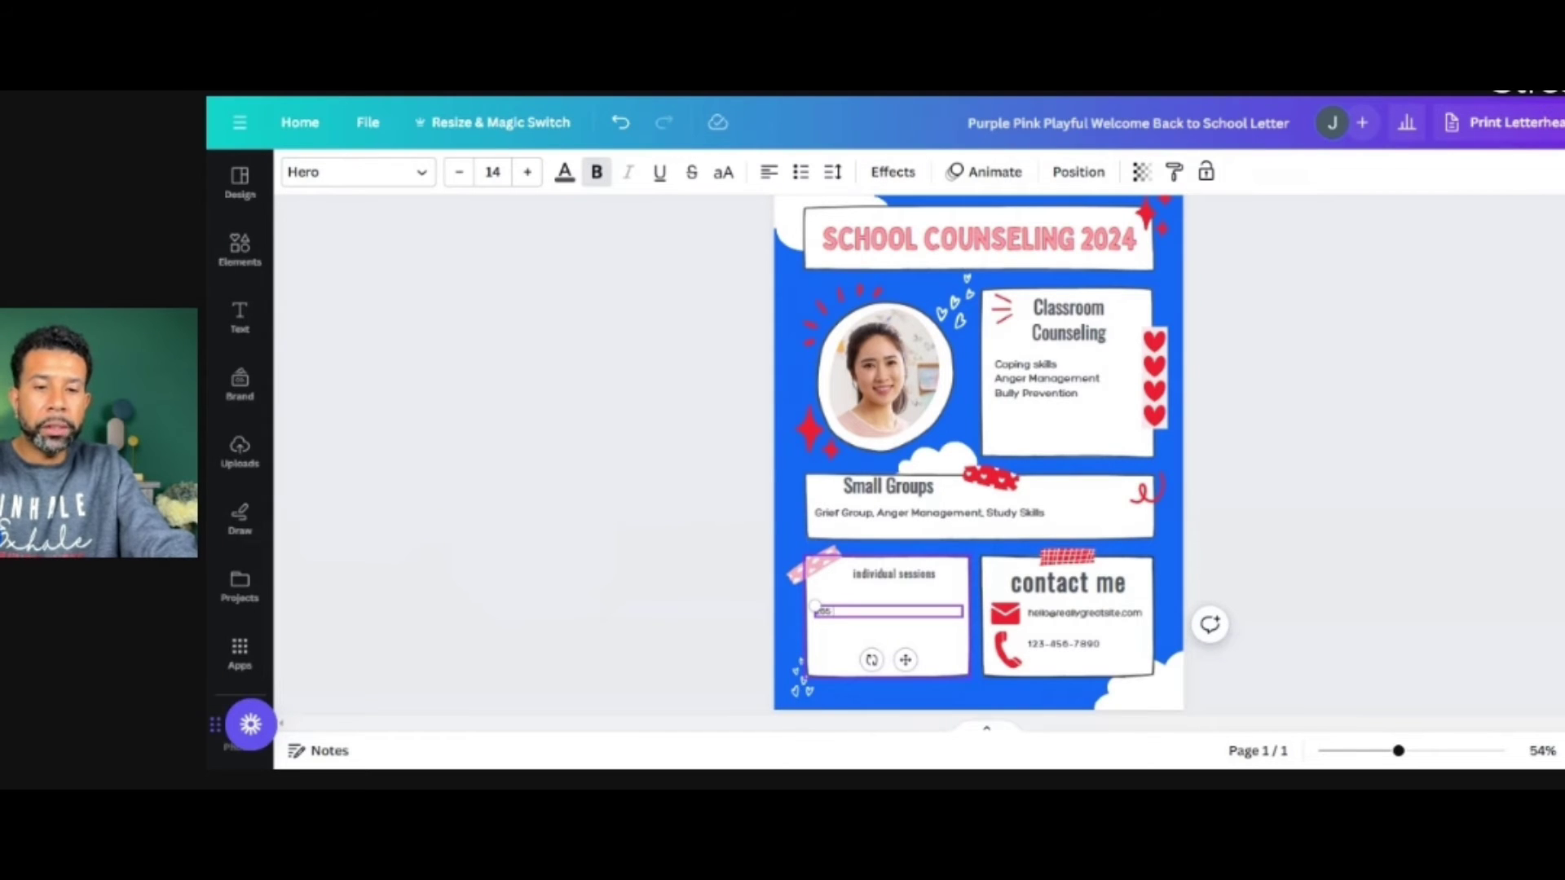
text( st)
key(BackSpace)
key(BackSpace)
key(BackSpace)
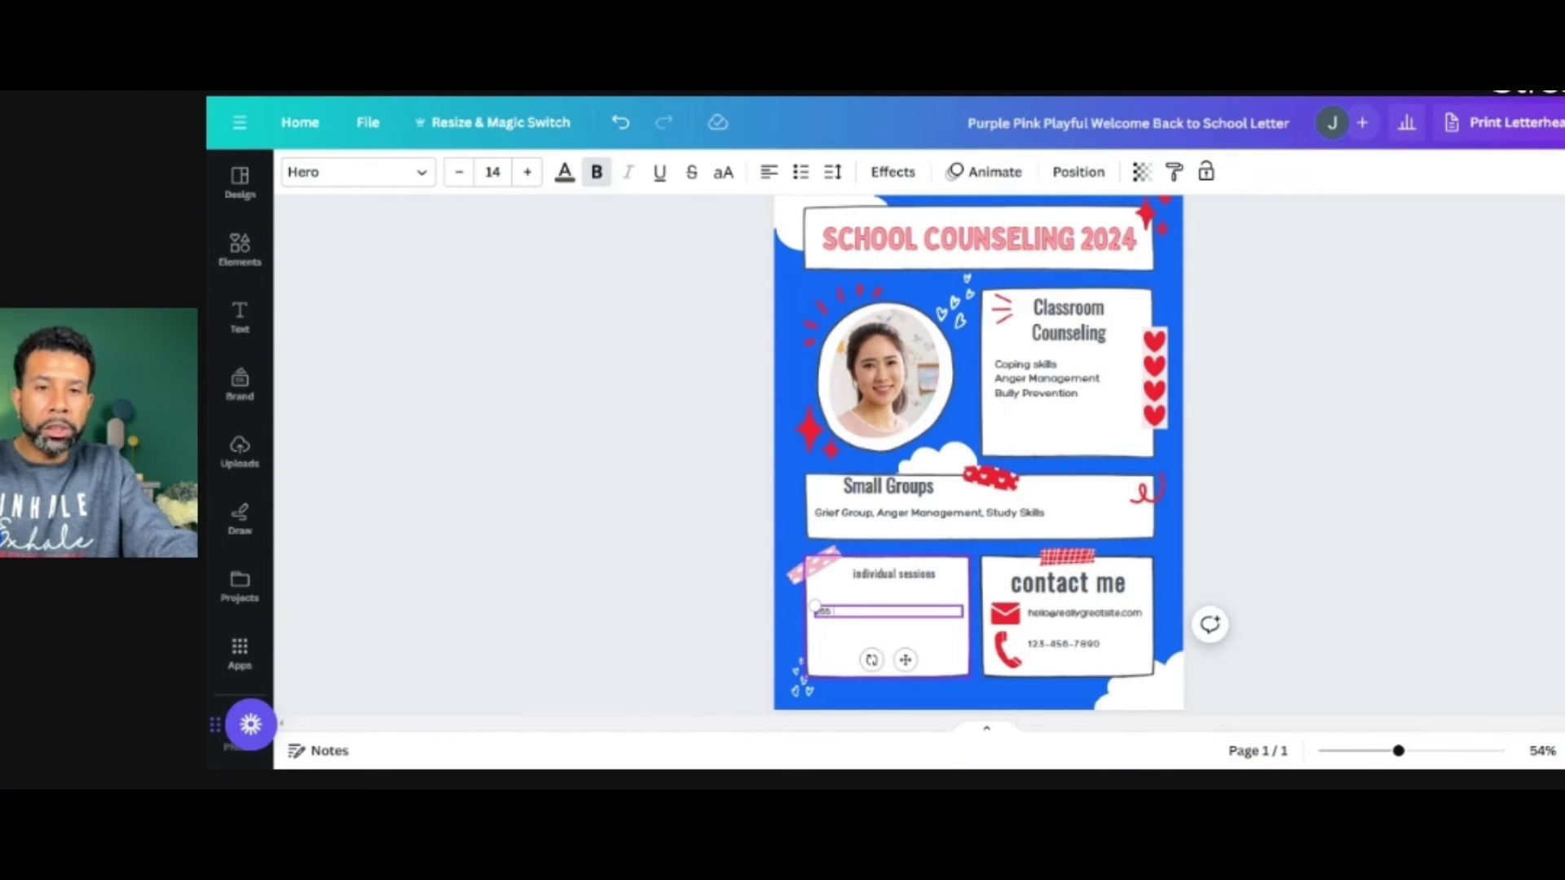
key(BackSpace)
key(BackSpace)
key(BackSpace)
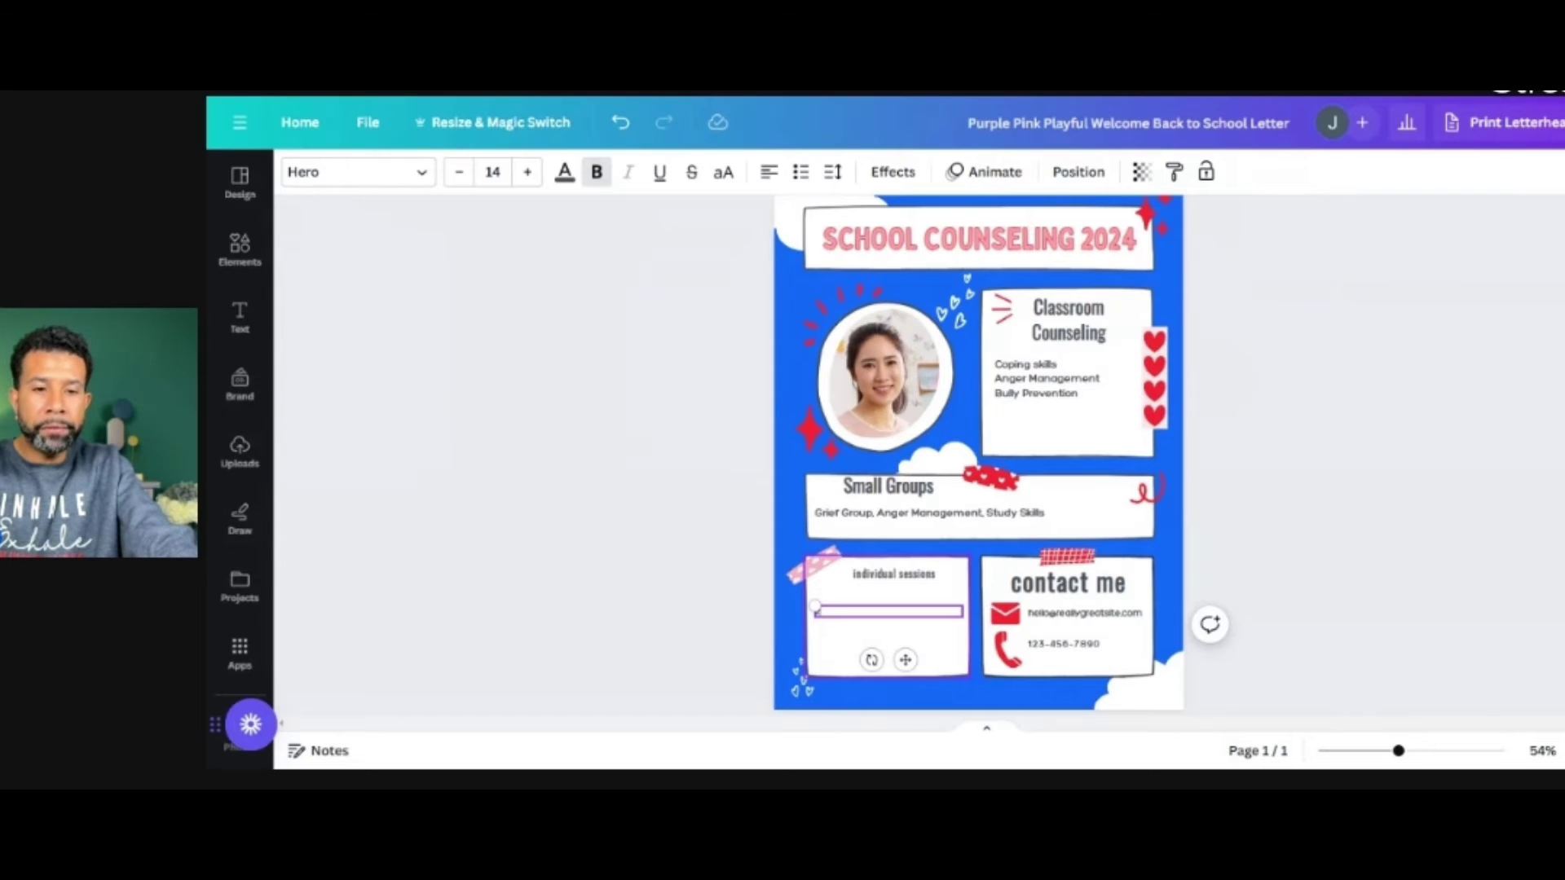
text($65 checking)
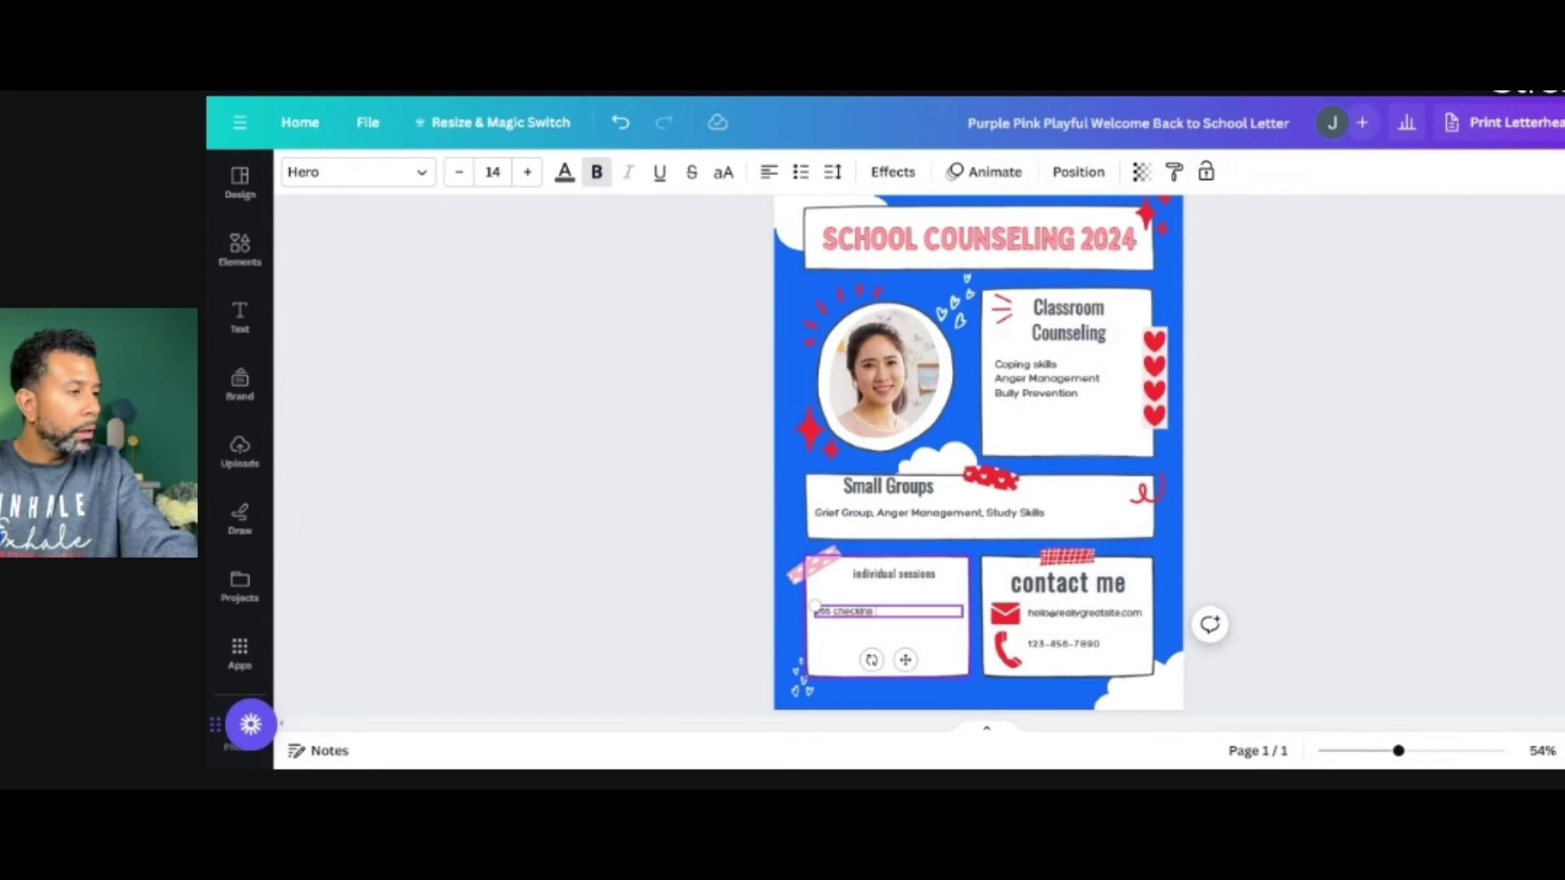
key(Return)
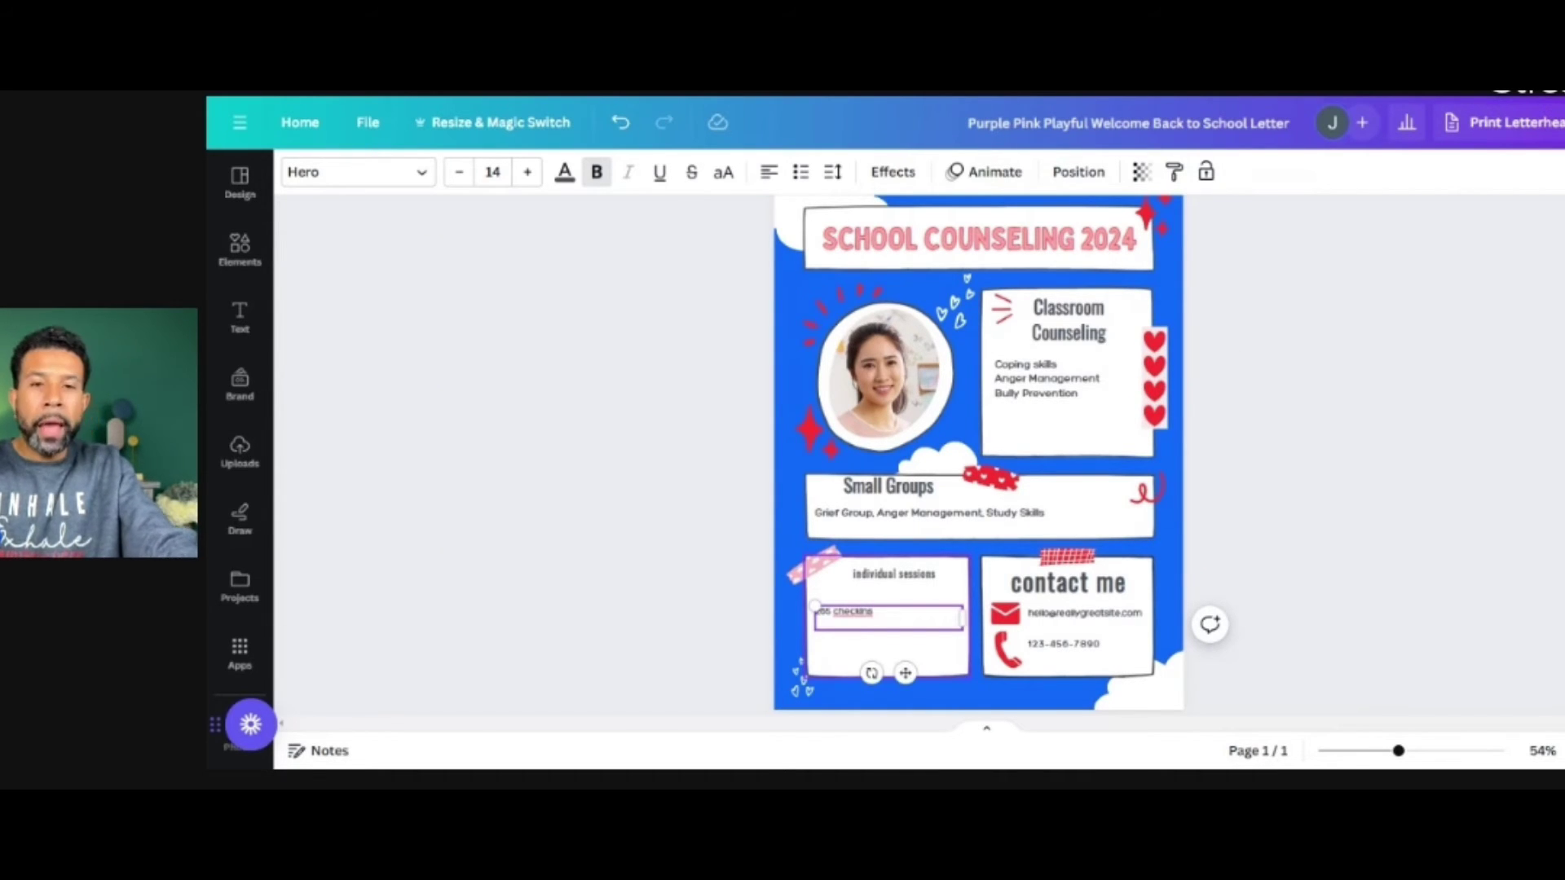
key(BackSpace)
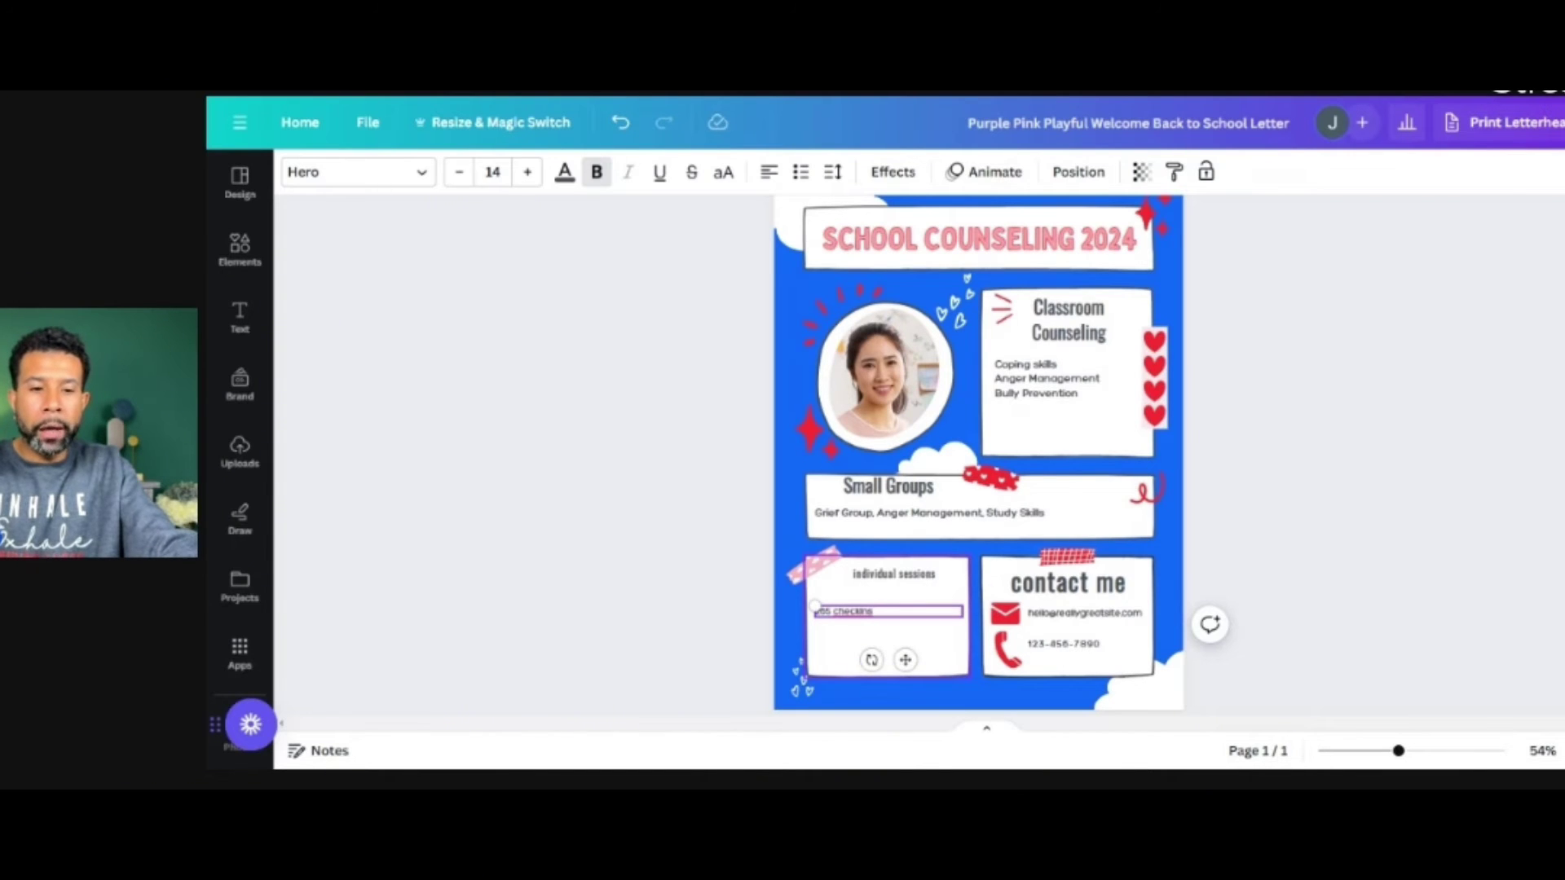
text(sel)
Add lines '100 academic' and '$50 high school plans 8th grade', enlarging the text to 15.
key(Return)
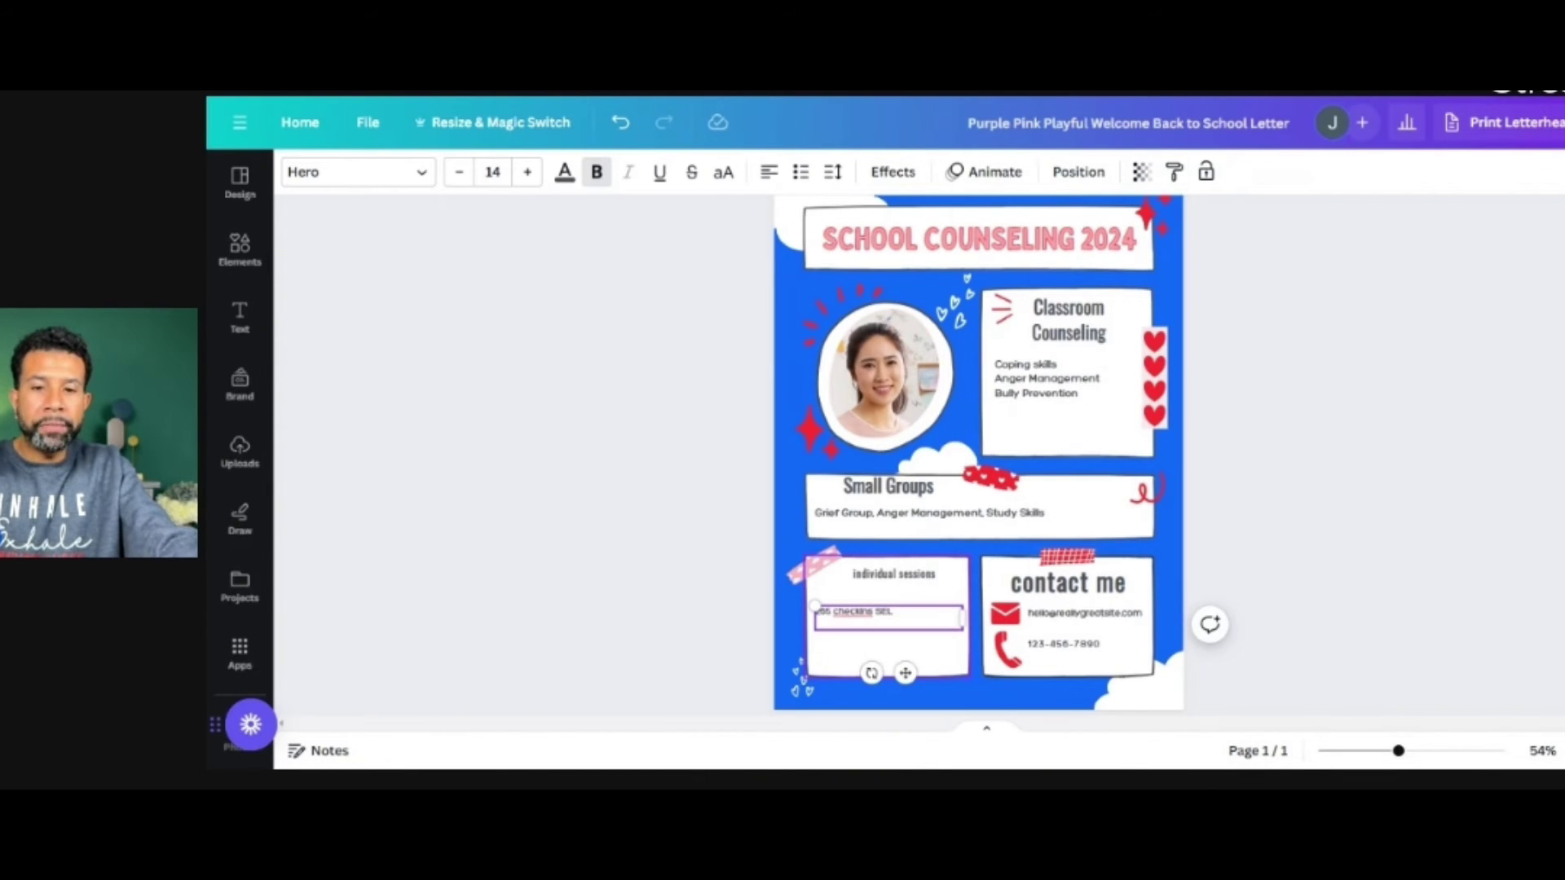
text(100 A)
key(BackSpace)
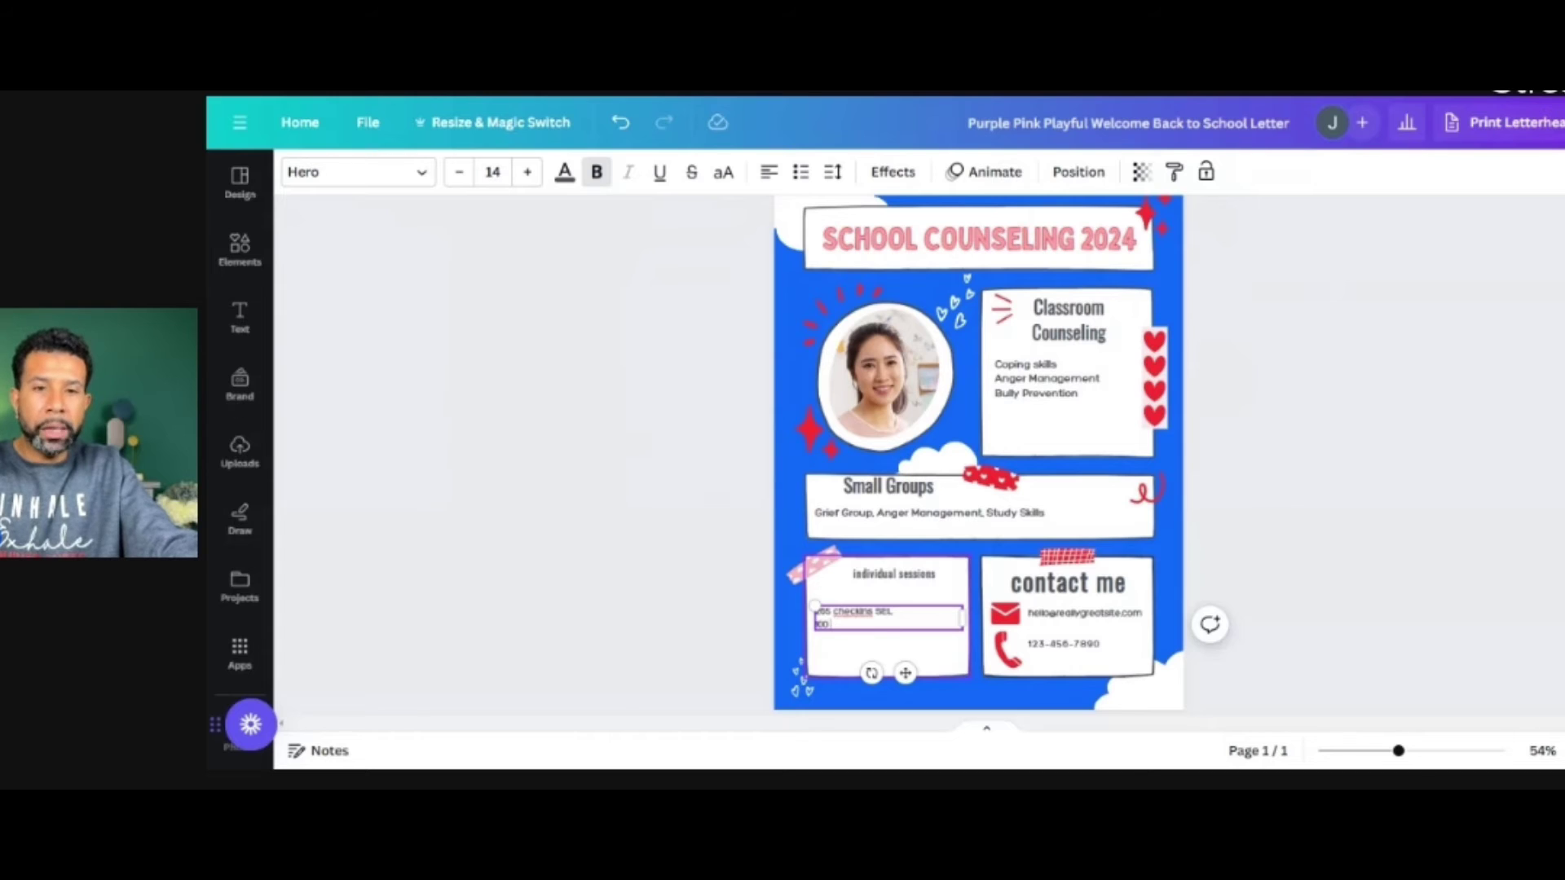
text(academ)
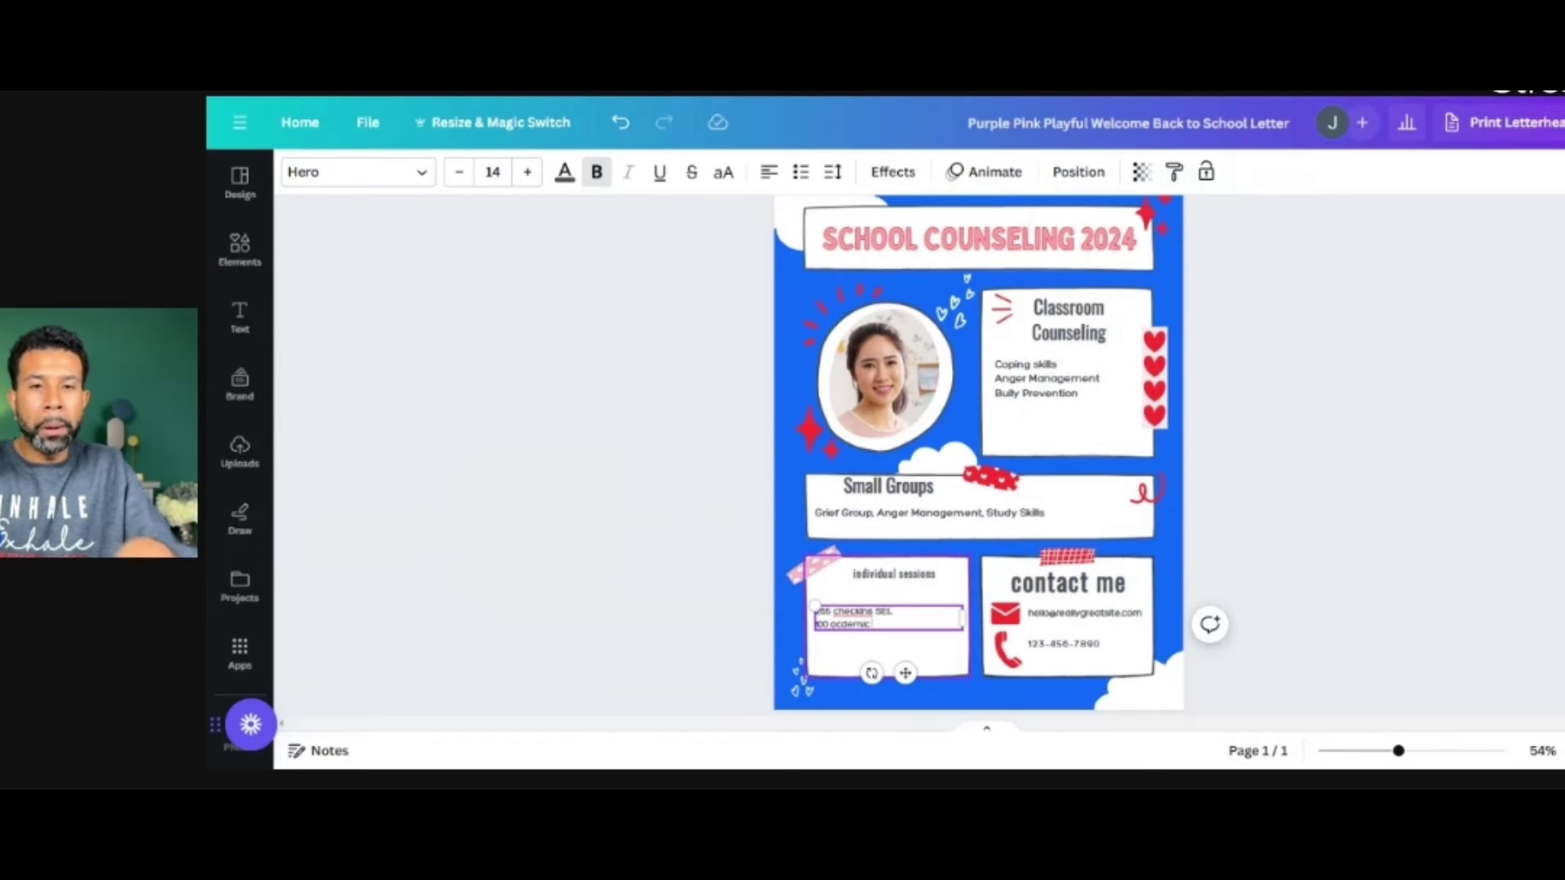
text(ic)
key(ctrl+shift+period)
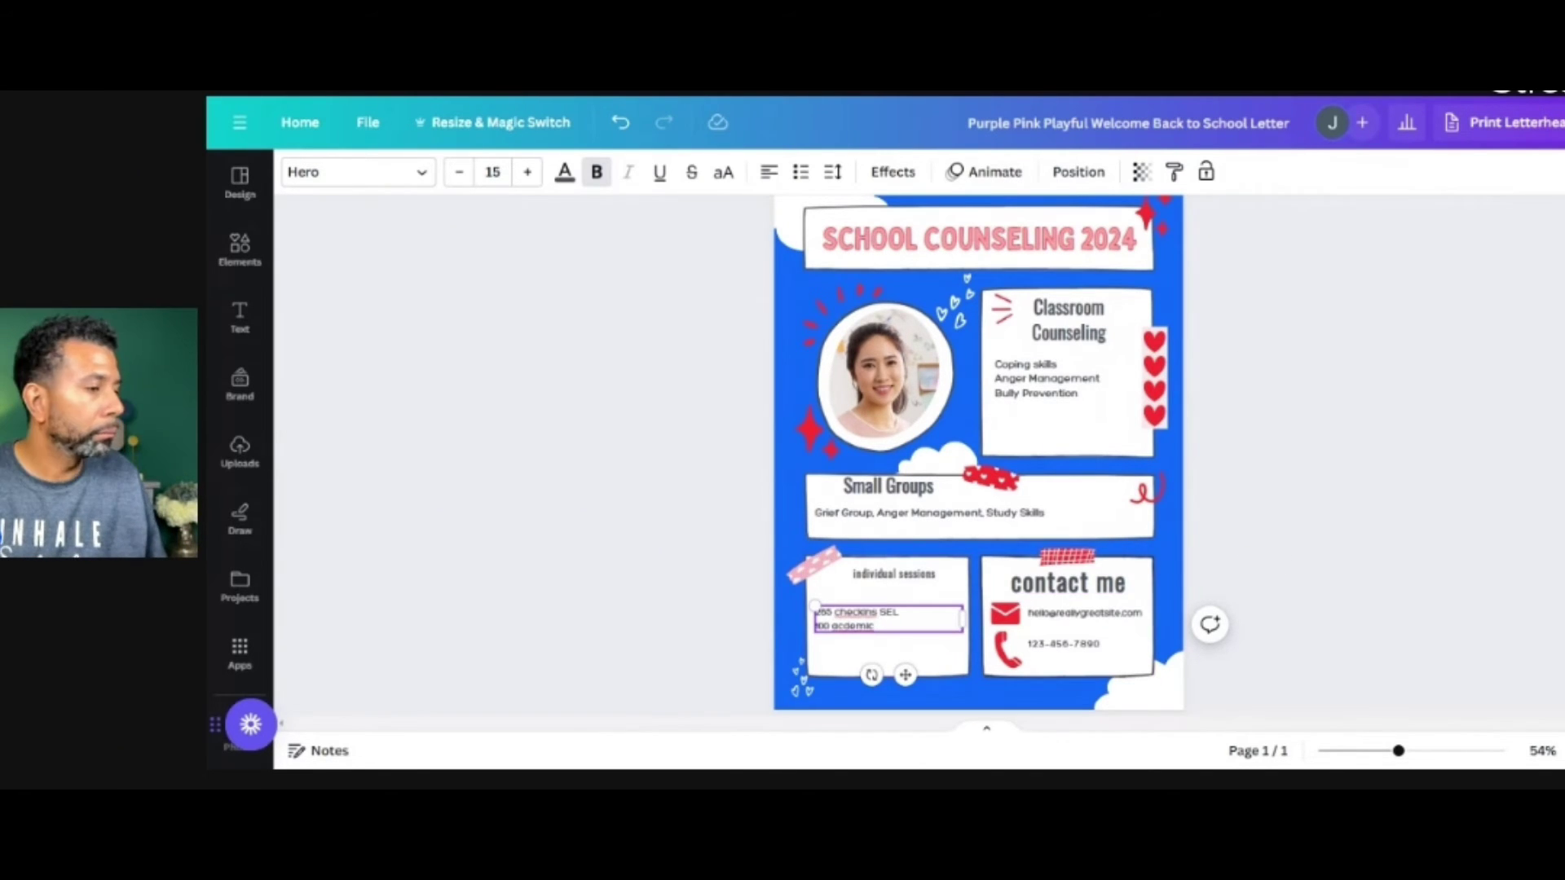
key(Return)
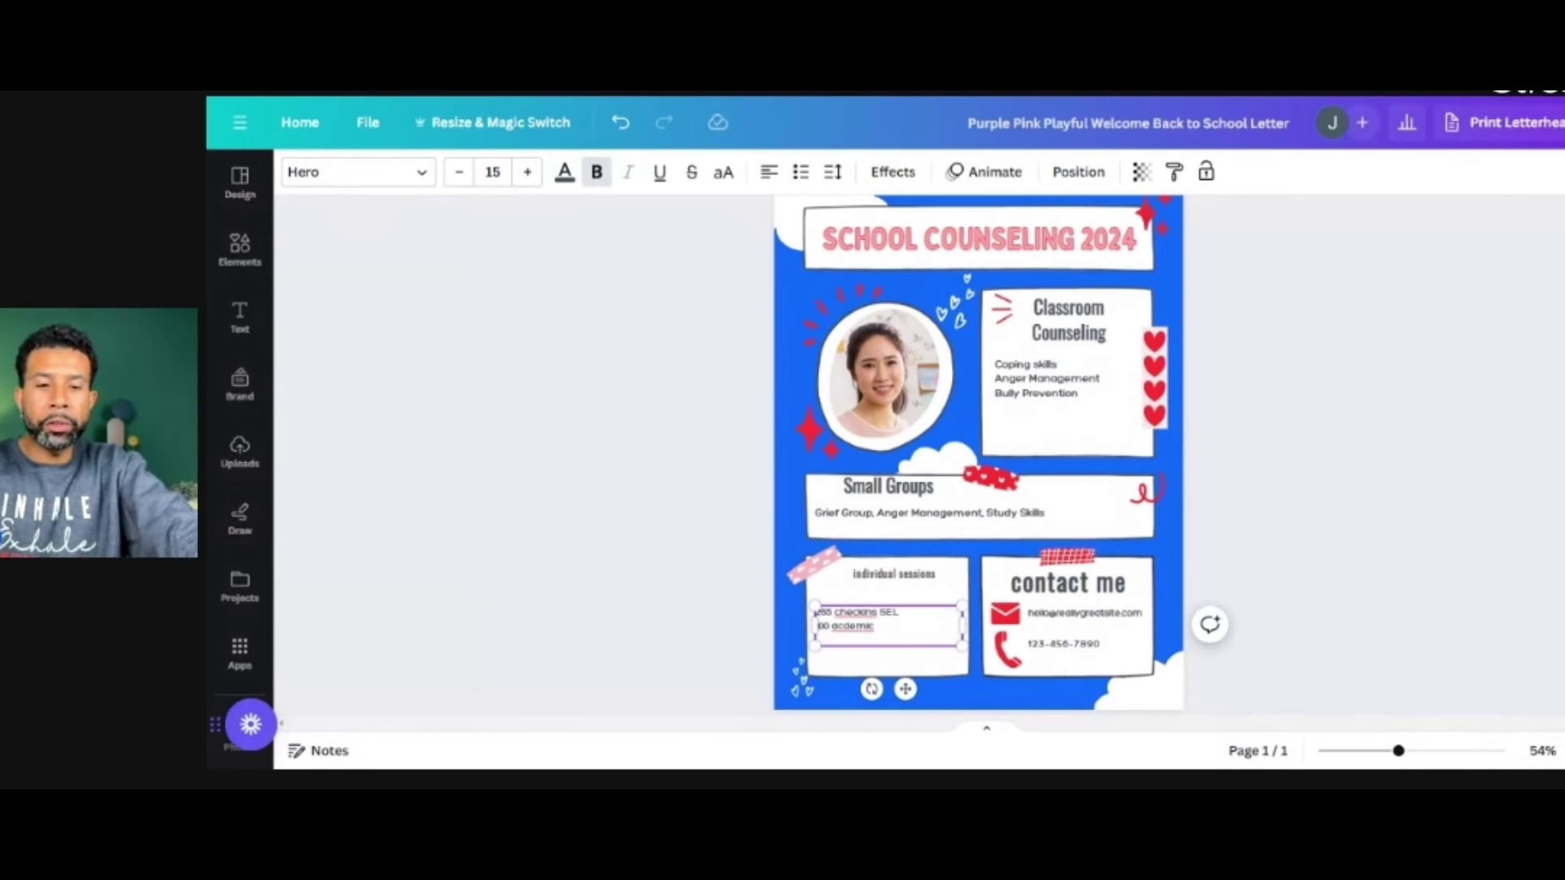
text($50)
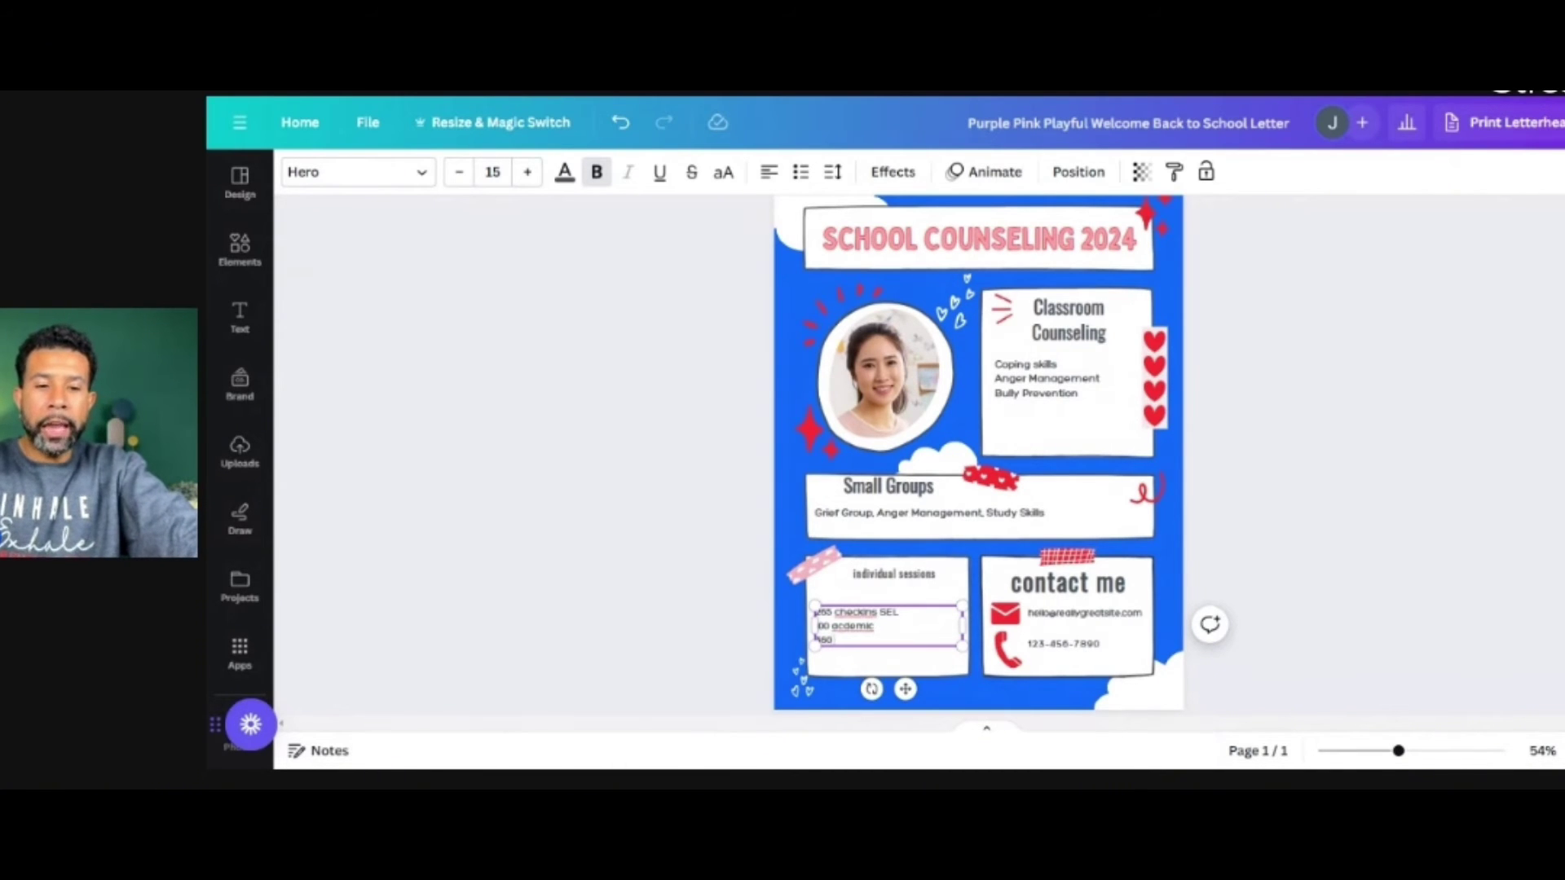
text( high school plans 8th grade)
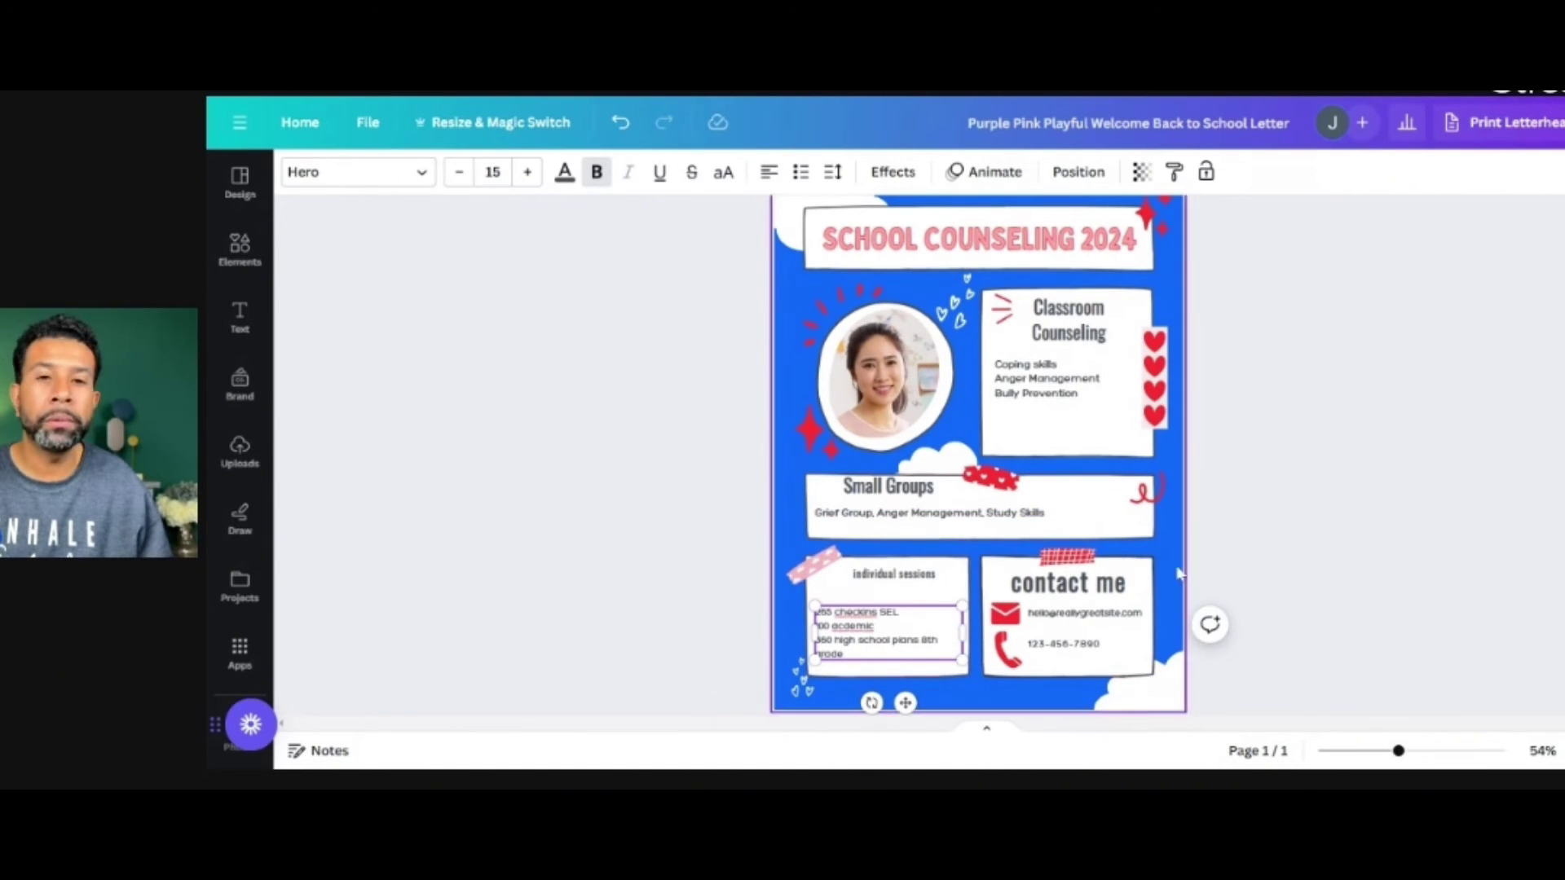
Rename the contact card's heading to 'demographics', keeping the card's white background.
click(1103, 594)
double_click(1104, 596)
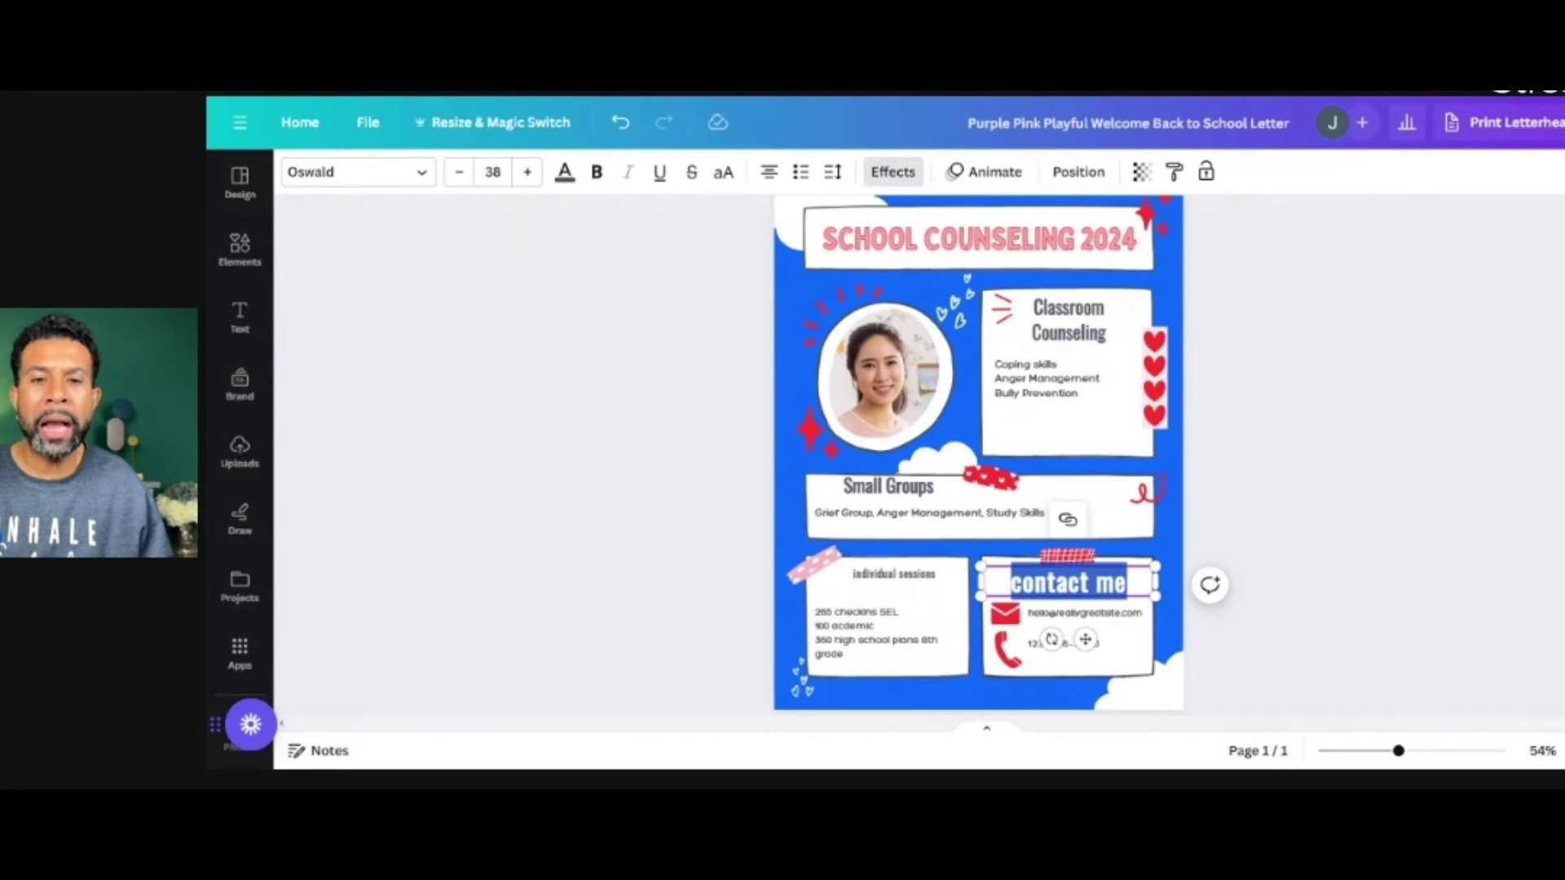
text(demo)
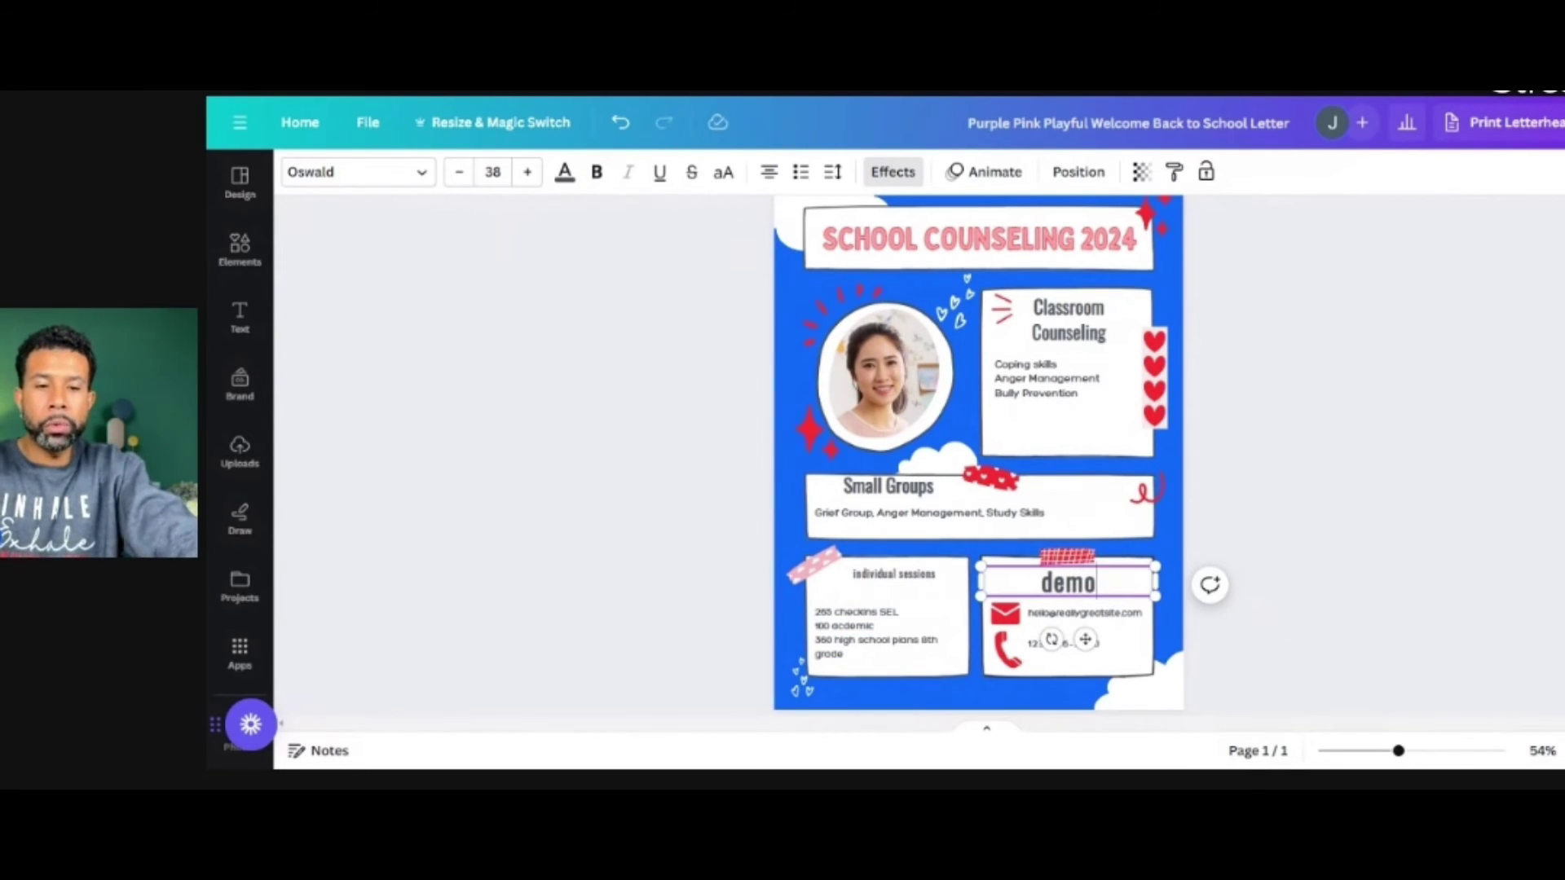
text(graphics)
click(1015, 612)
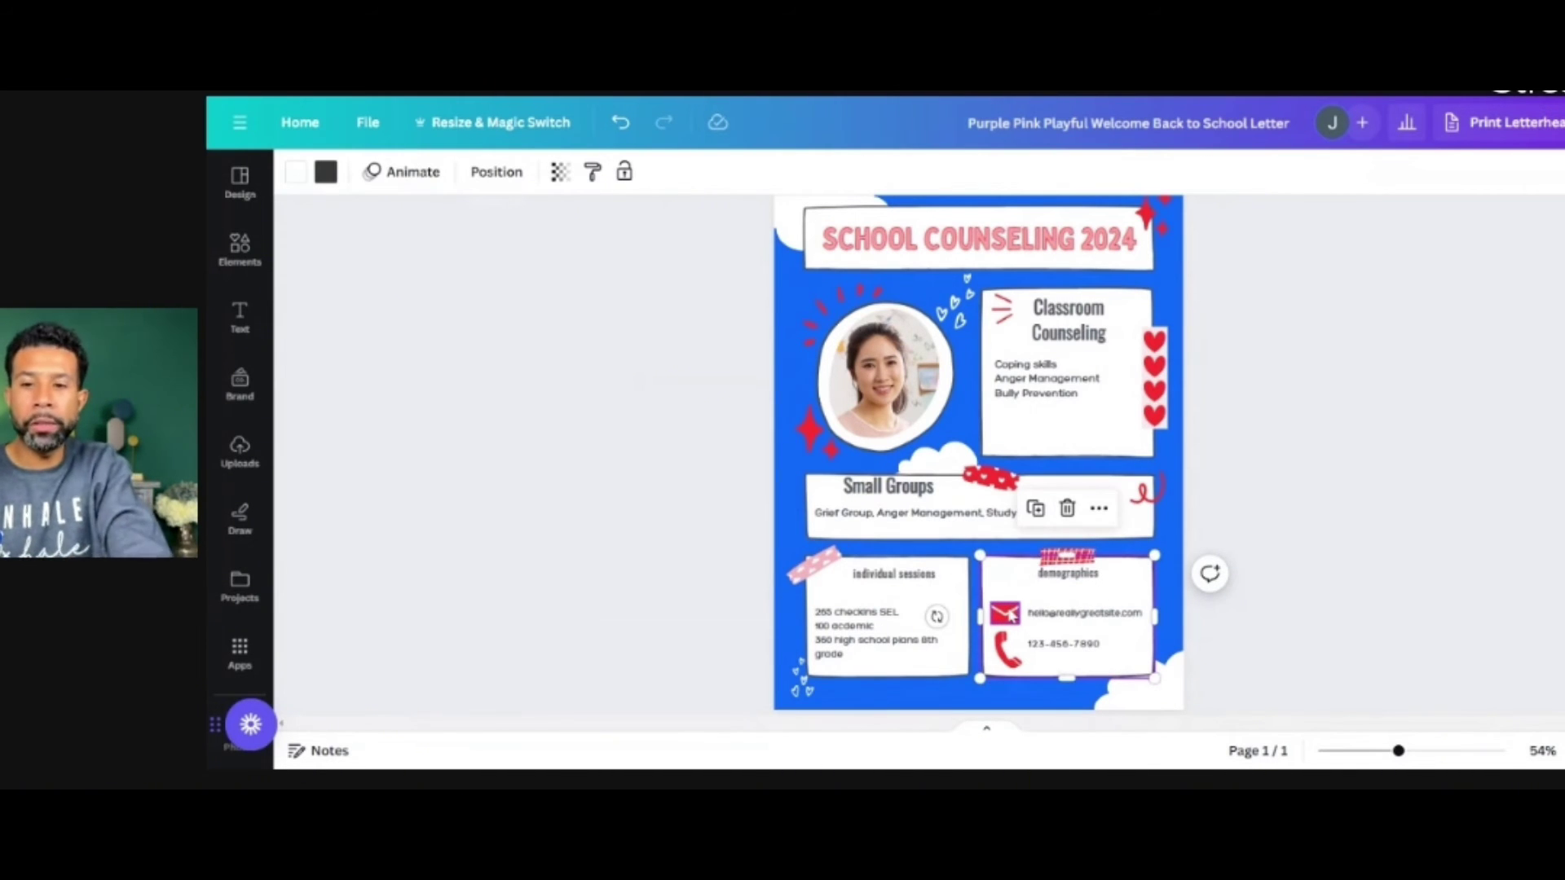
key(Delete)
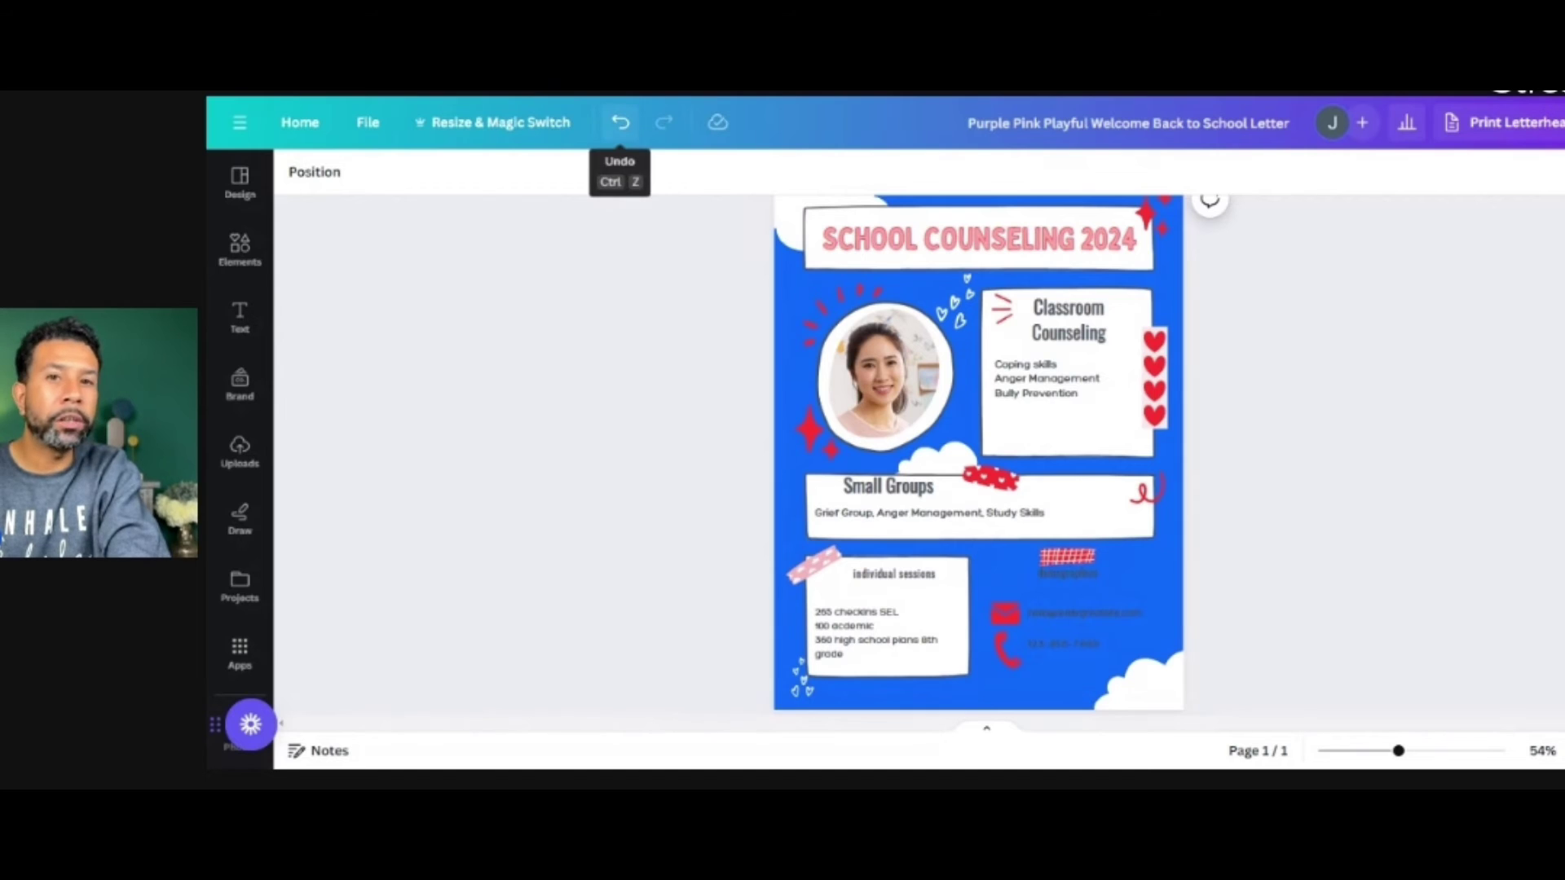
click(618, 124)
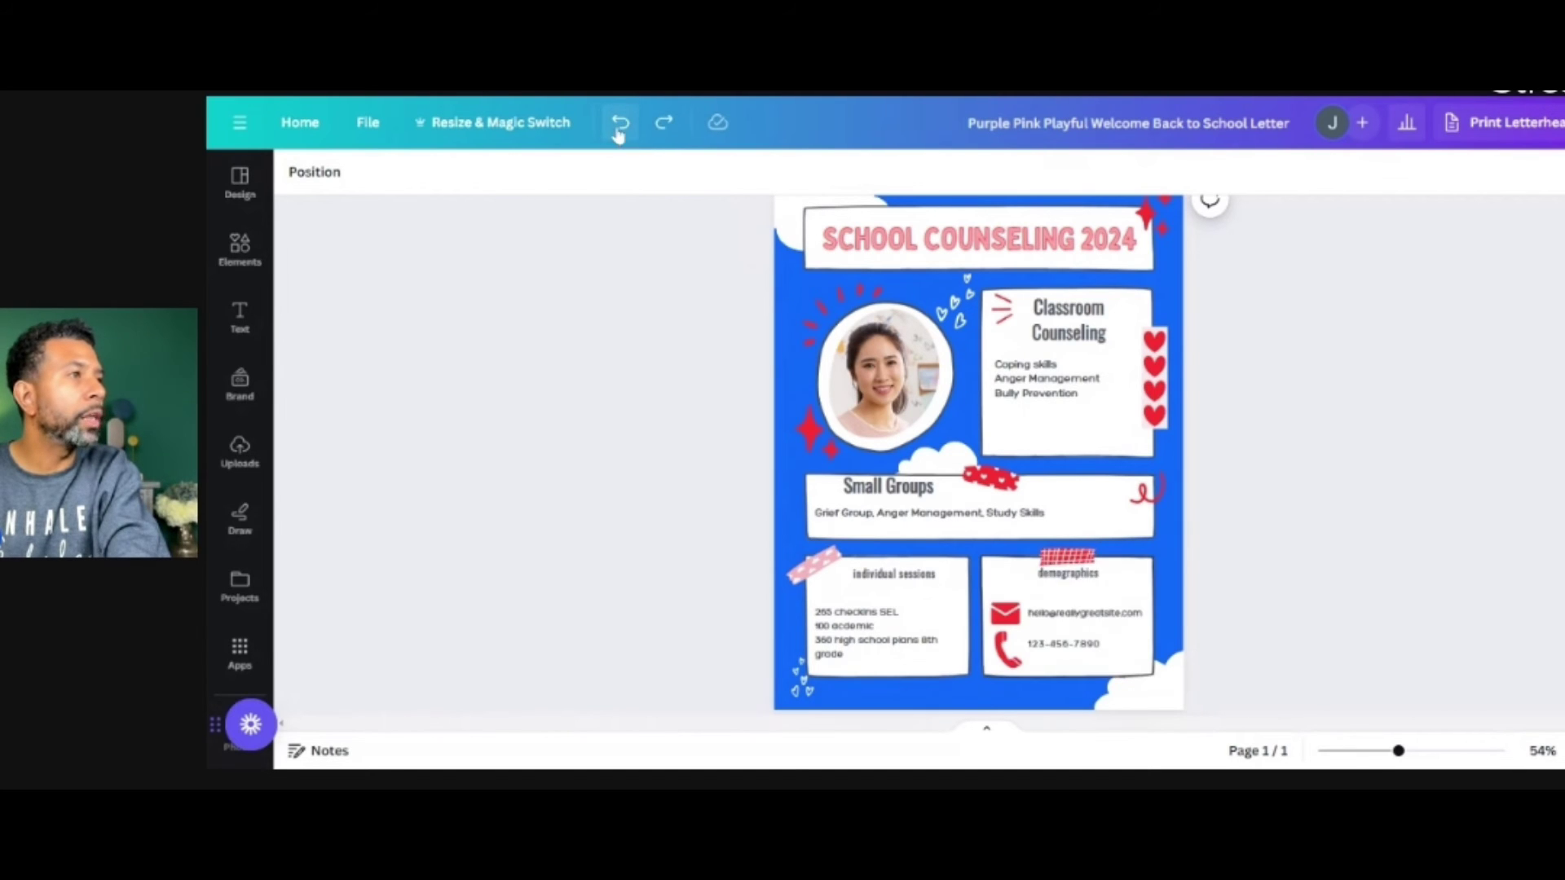
Replace the envelope, email, phone text and phone icon with the pasted stats lines, and delete the cloud.
click(1017, 620)
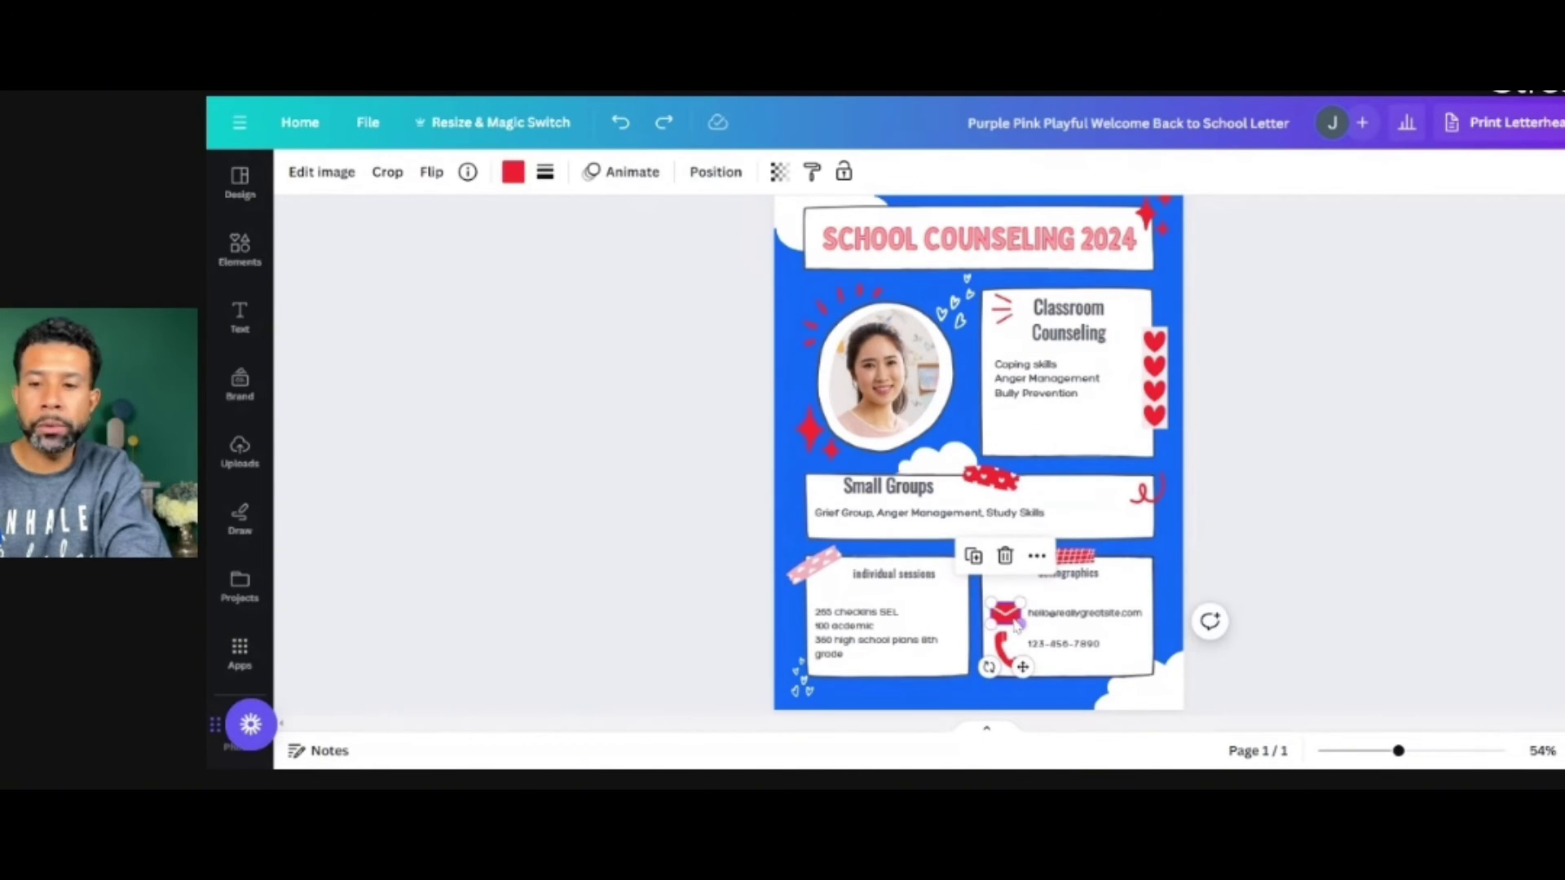
key(Delete)
click(1053, 623)
key(Delete)
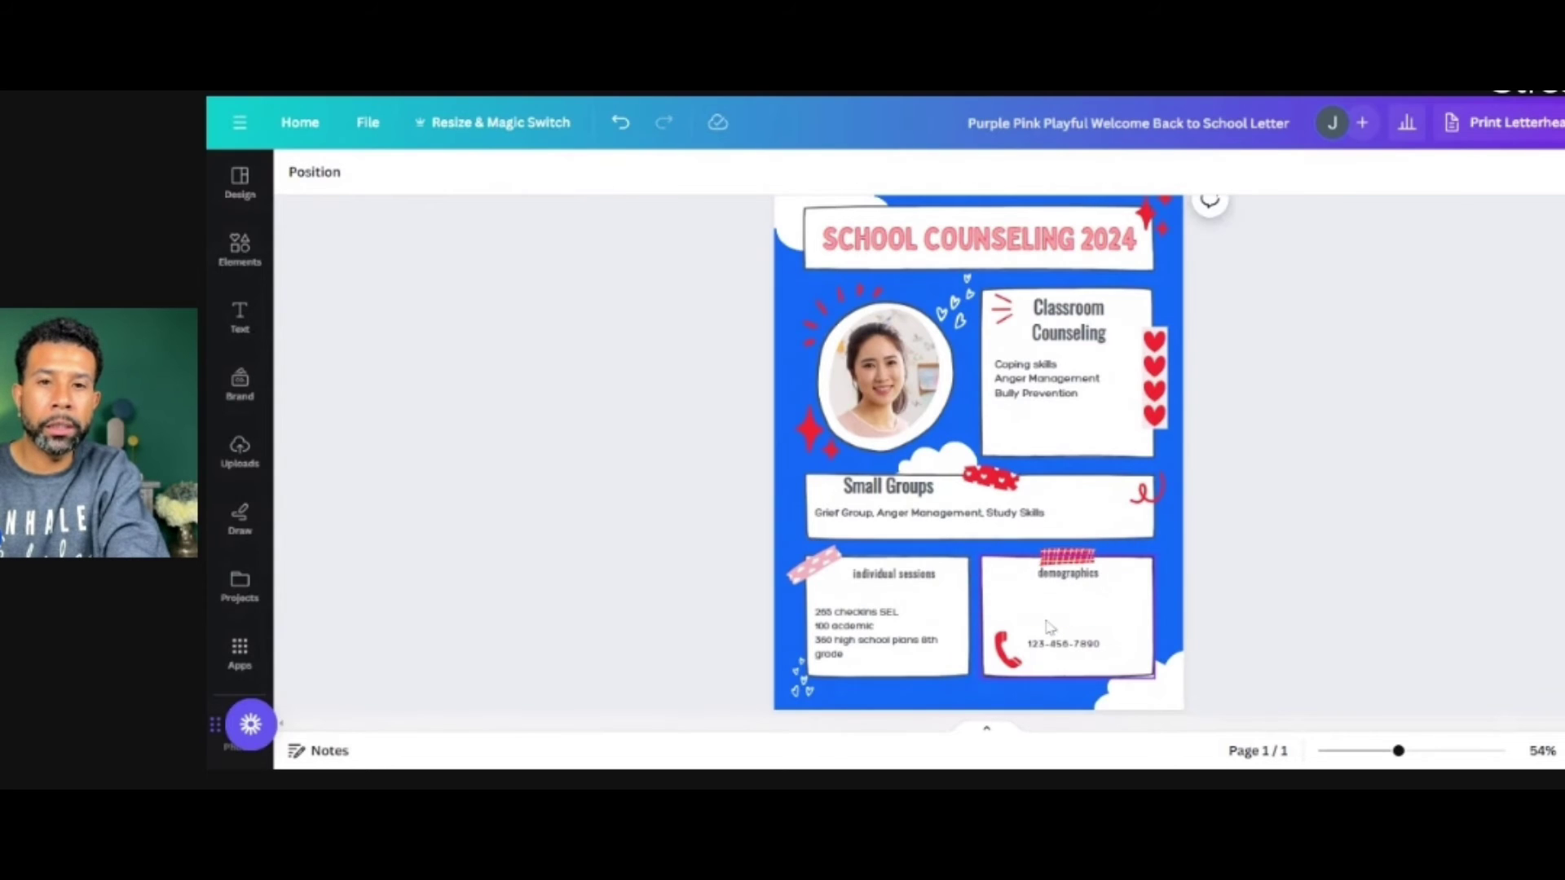
click(1045, 644)
key(Delete)
click(1011, 650)
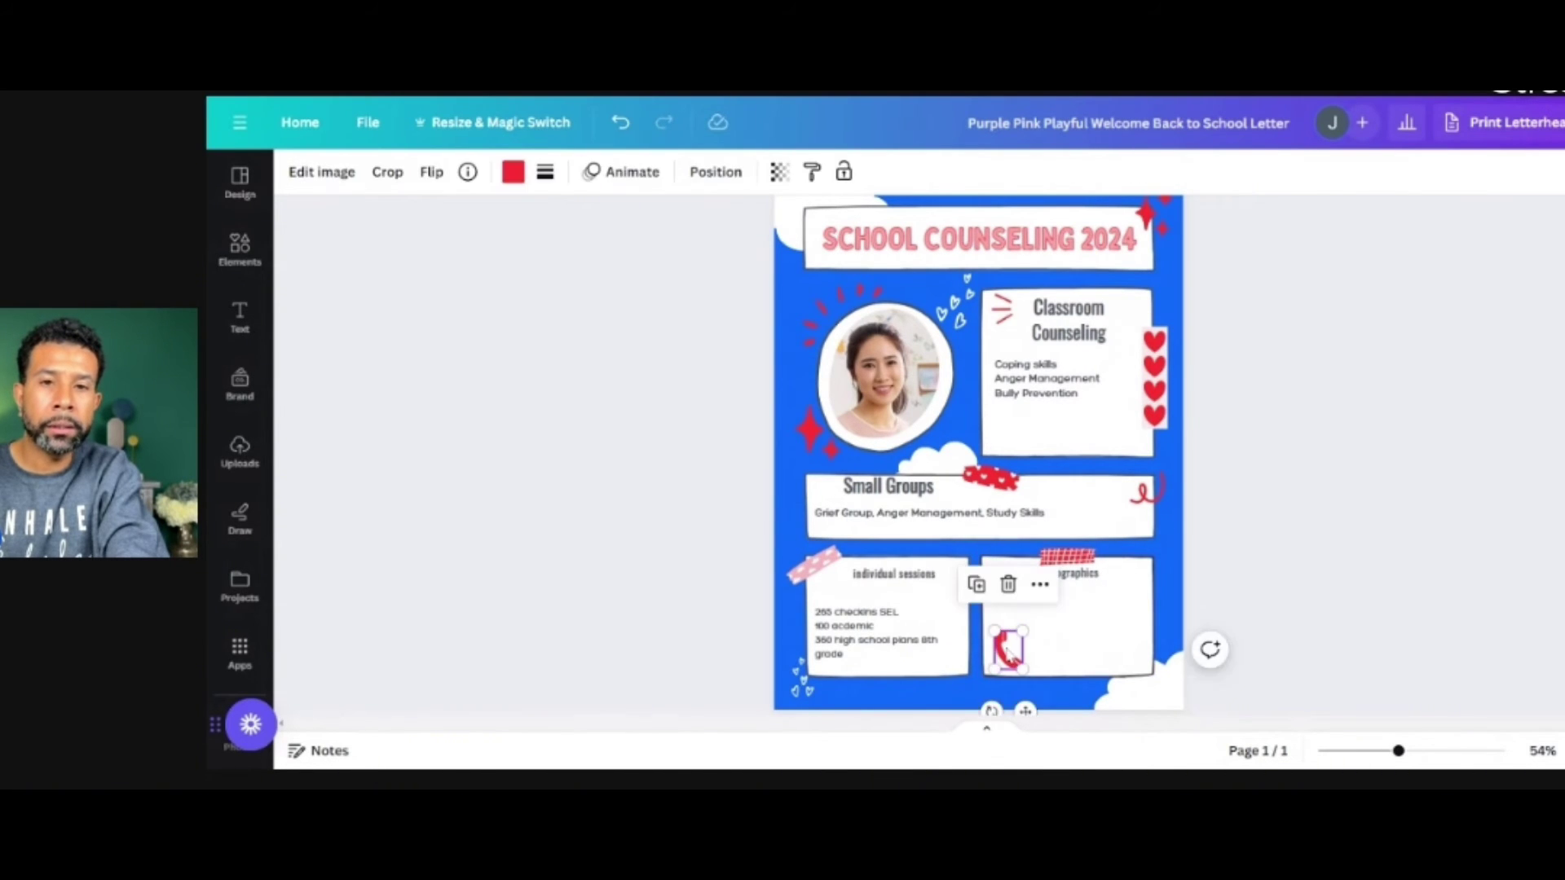
key(Delete)
key(ctrl+v)
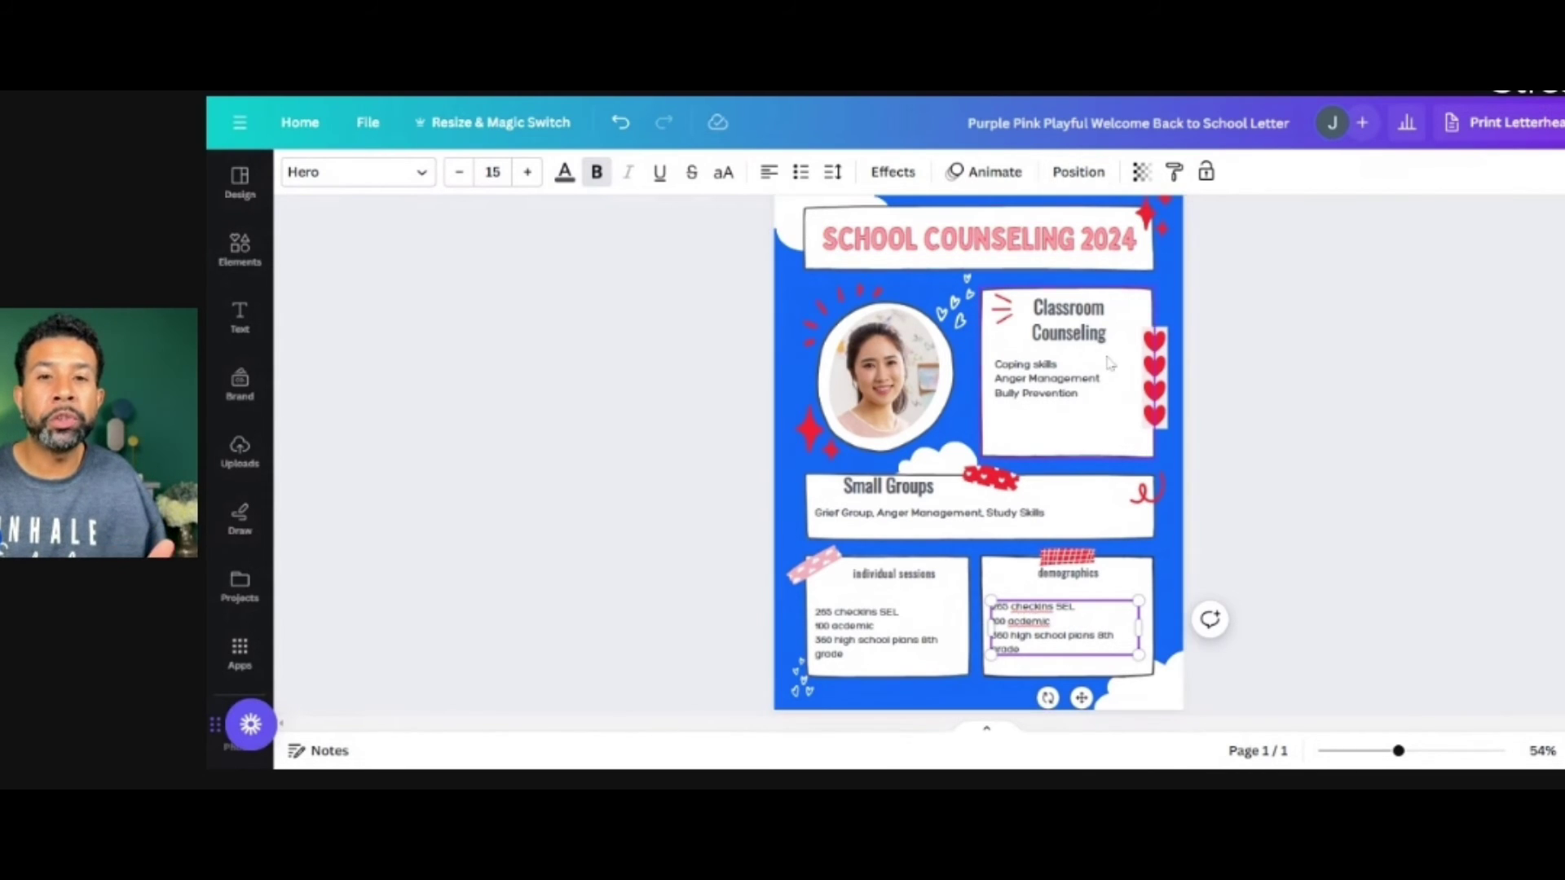
click(950, 458)
key(Delete)
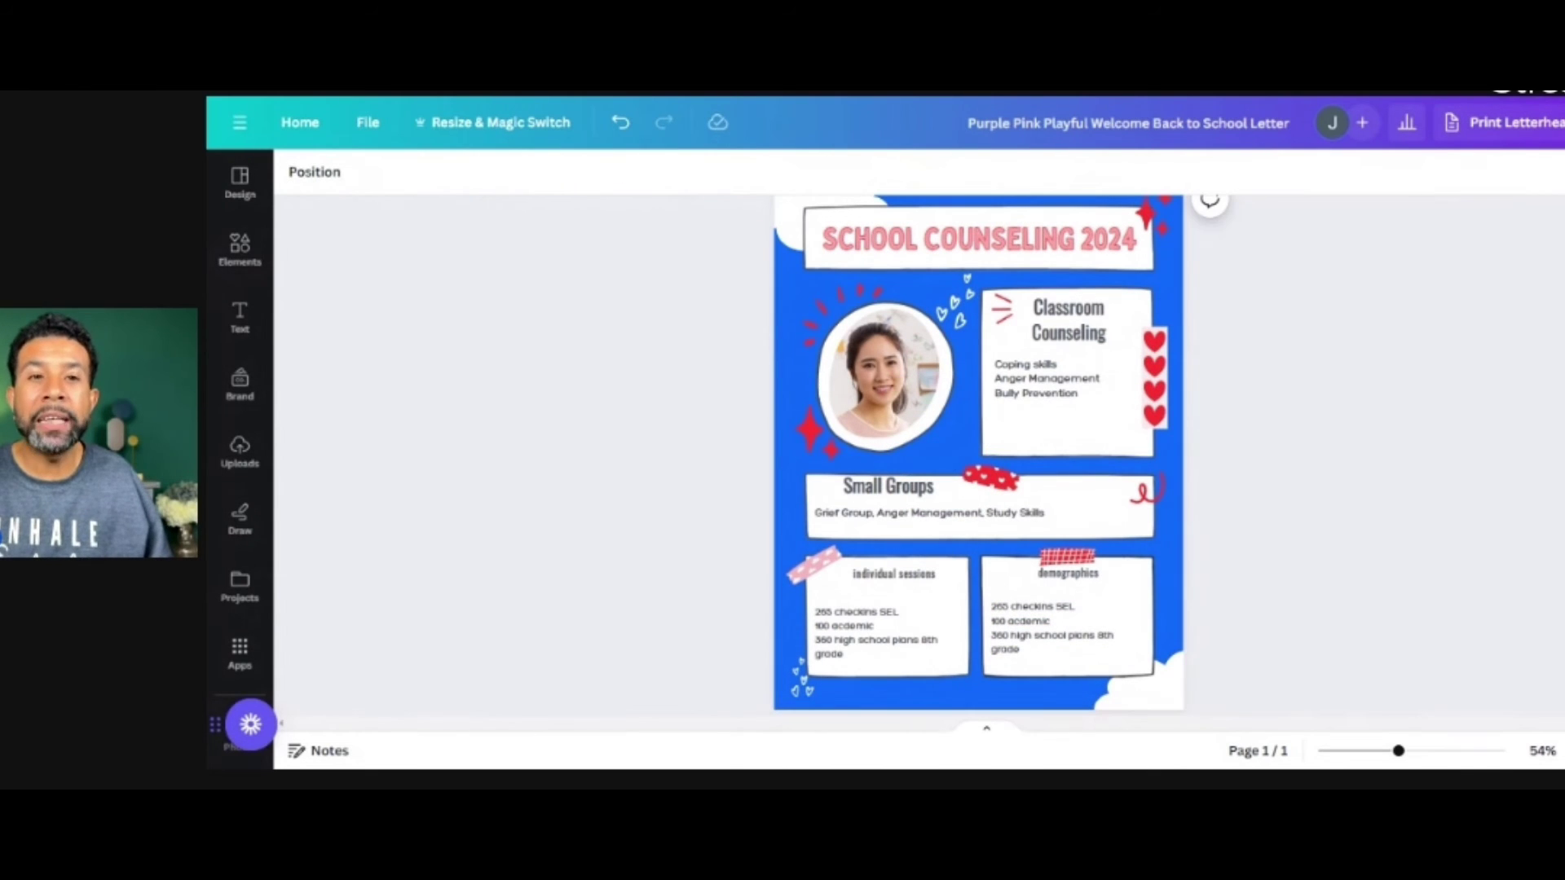
Add a 'pencil' search graphic (yellow pencil), shrink it beside the photo, then delete the woman's photo from the frame.
click(242, 255)
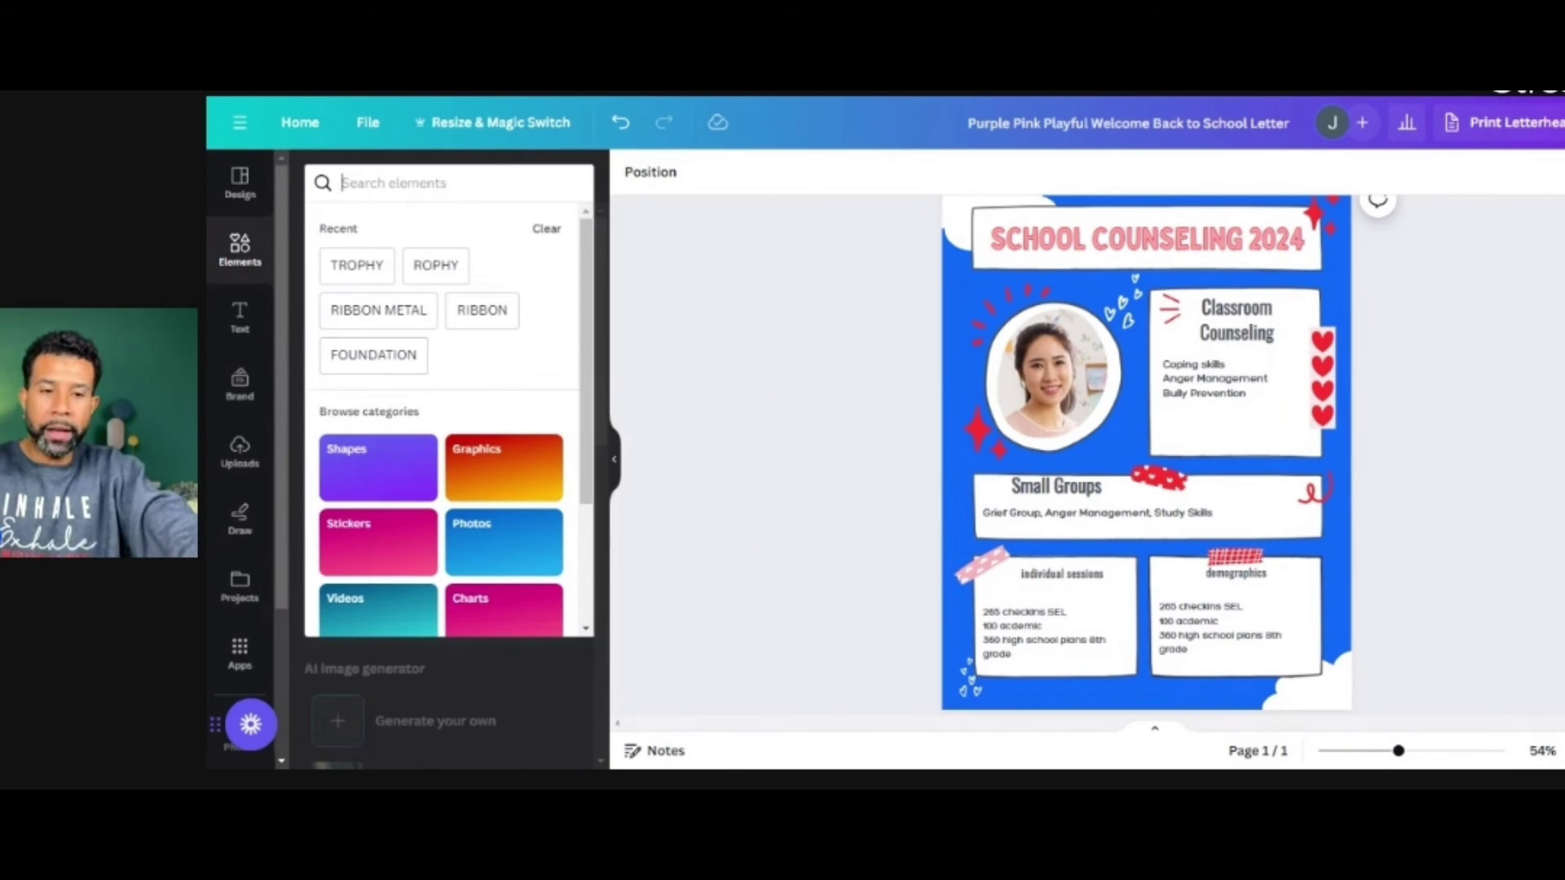
text(pencil)
key(Return)
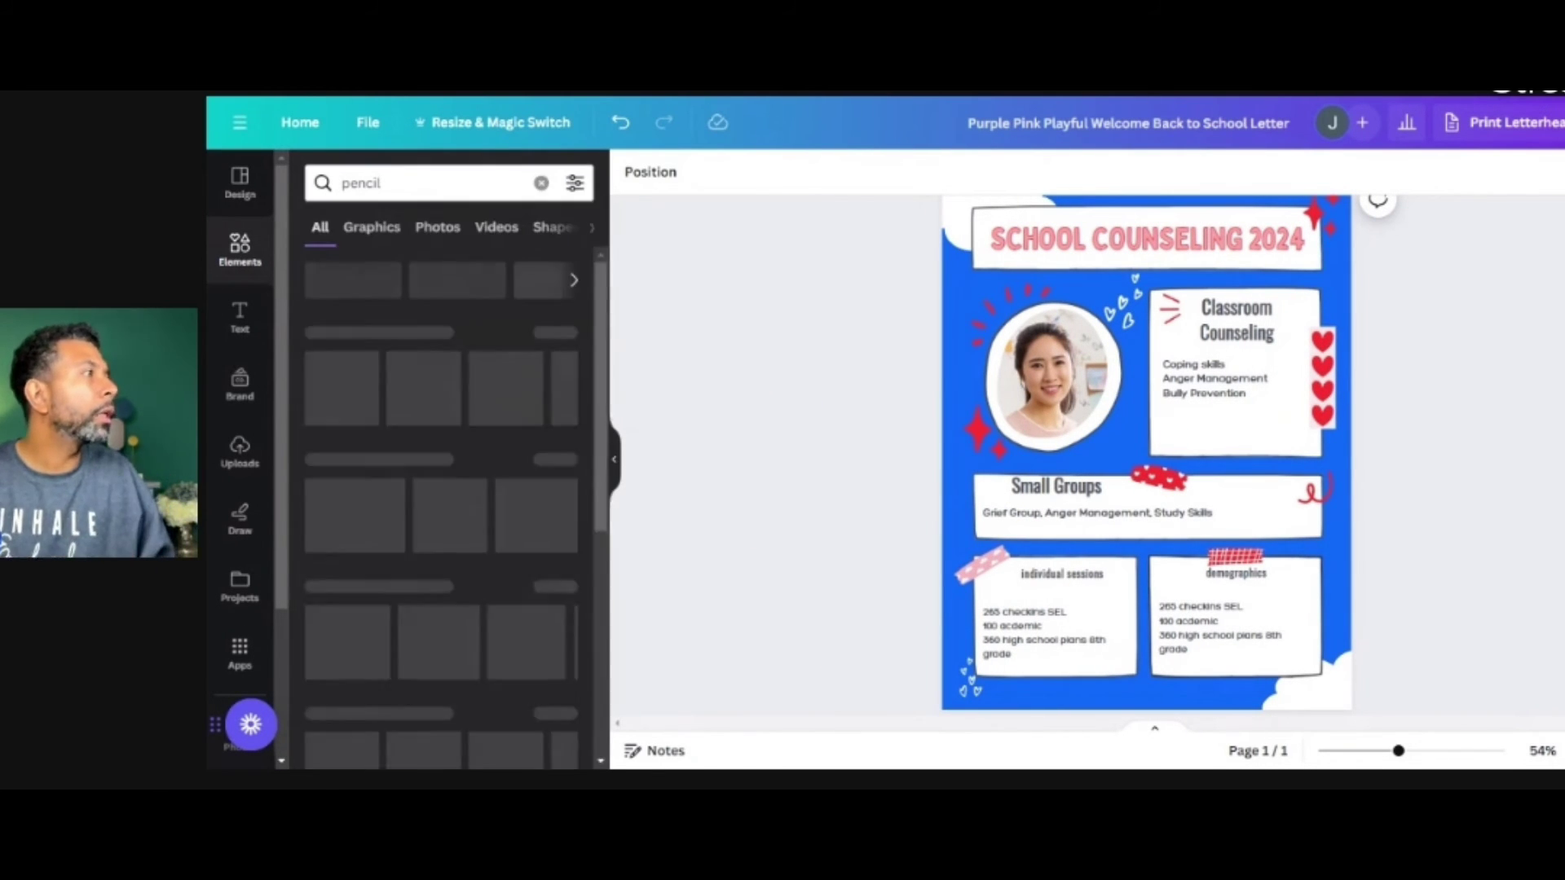
click(372, 227)
click(440, 456)
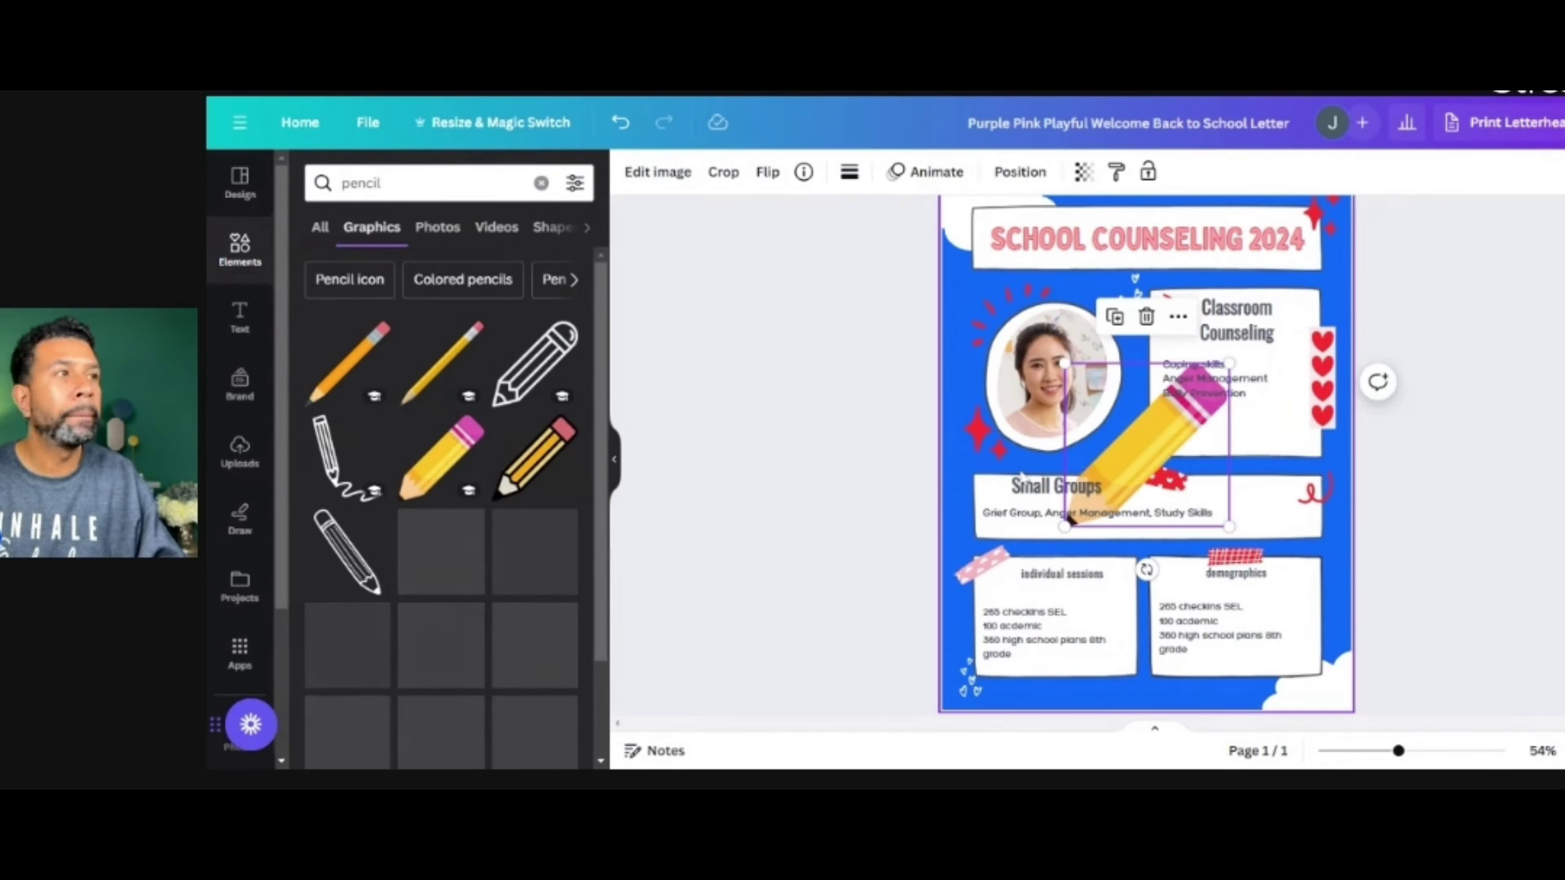
mouse_move(1209, 445)
mouse_down()
mouse_move(1112, 409)
mouse_move(1154, 391)
mouse_move(1116, 414)
mouse_up()
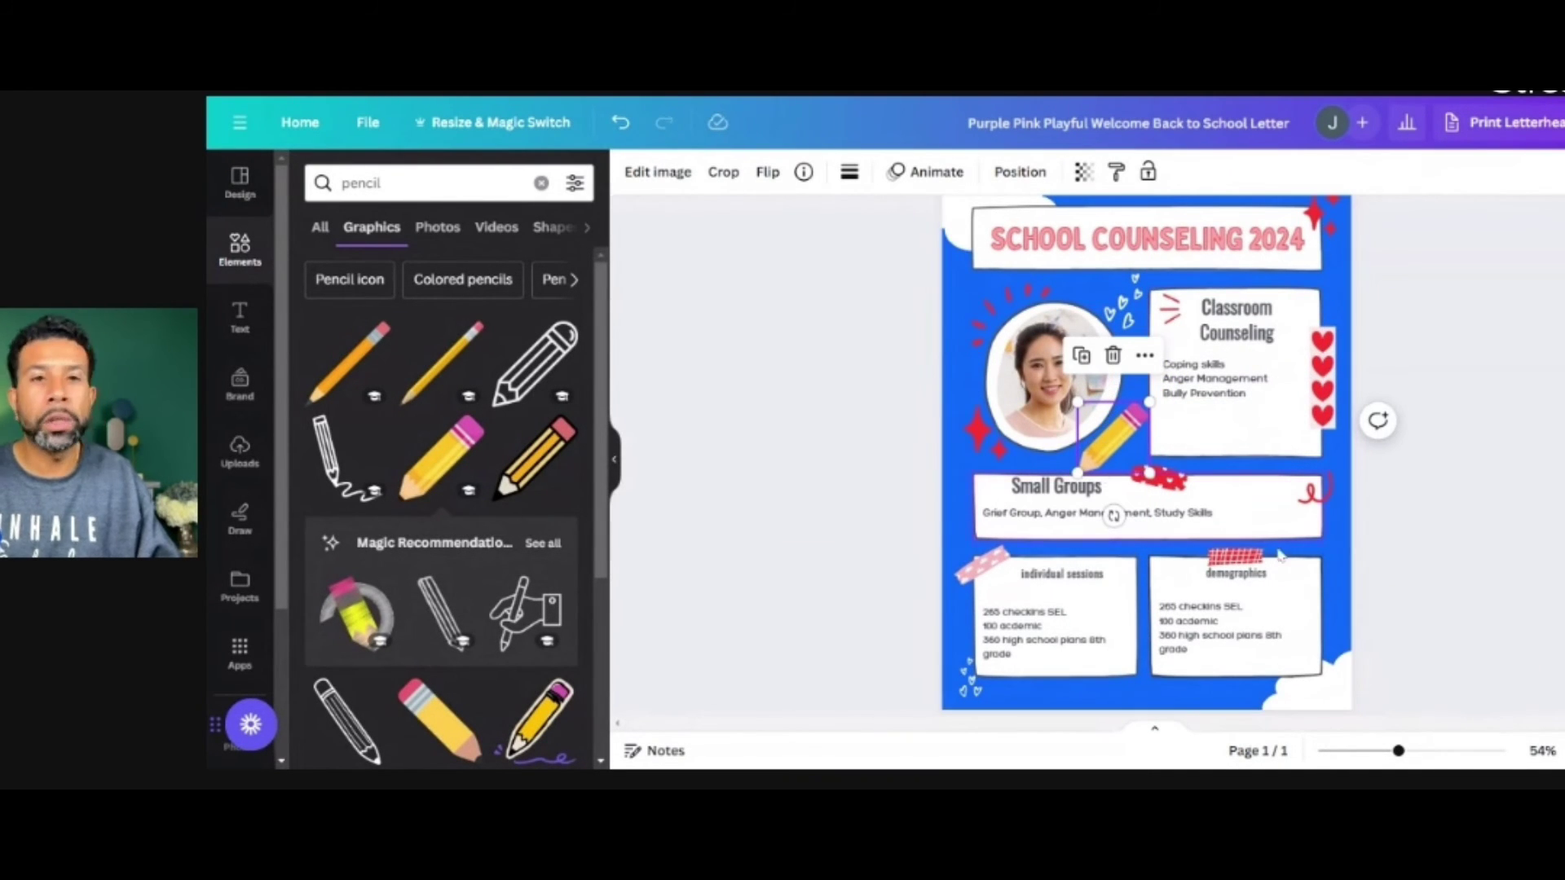
click(1019, 395)
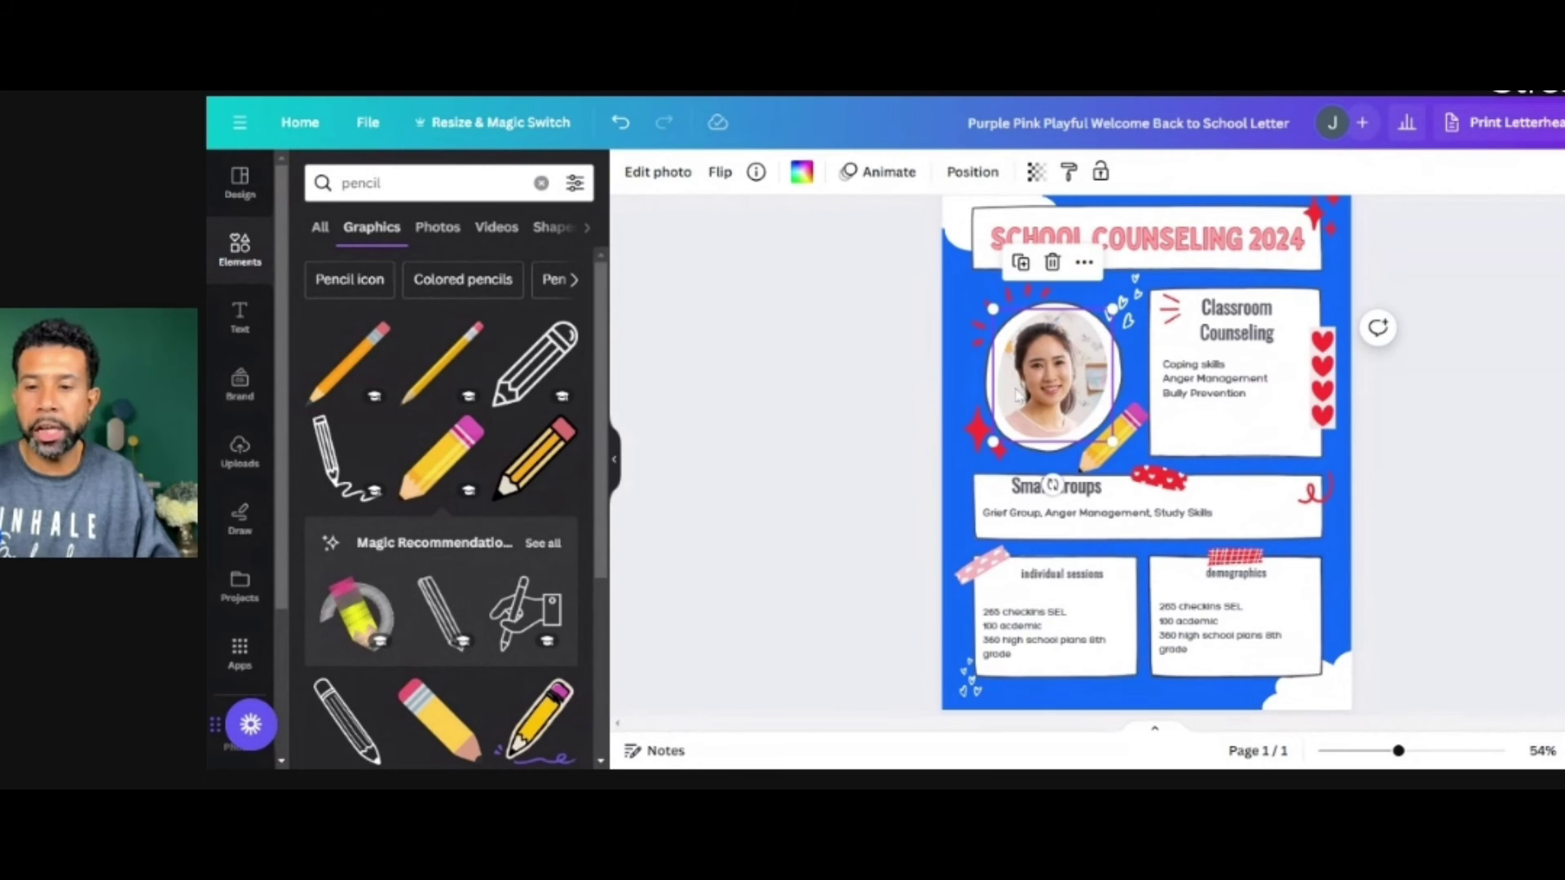
key(Delete)
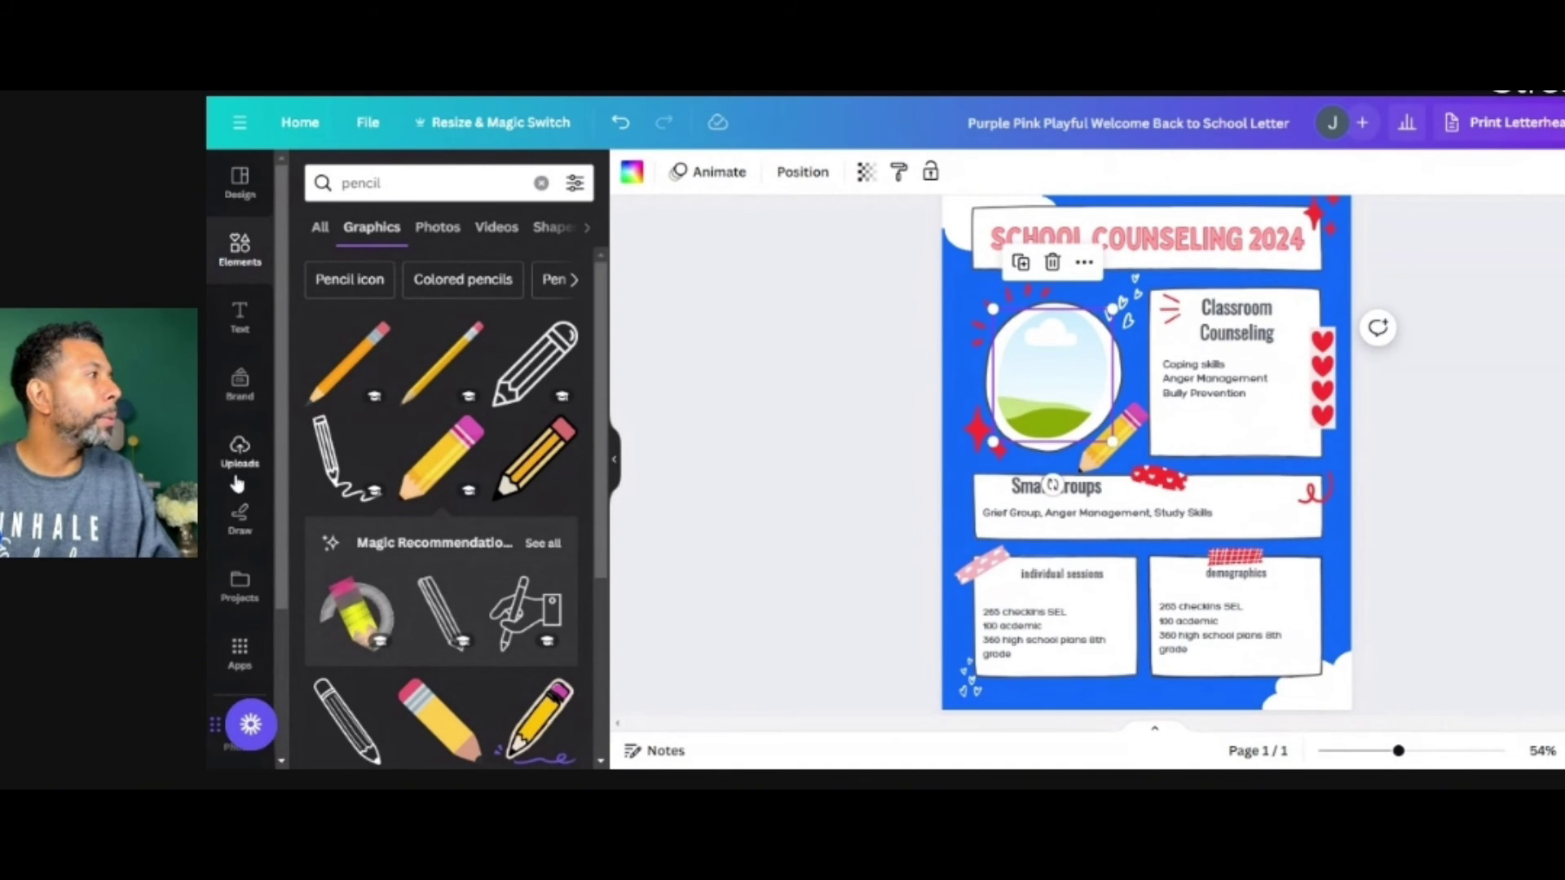
Drop the uploaded portrait of the man into the empty circular frame beside the pencil.
click(240, 449)
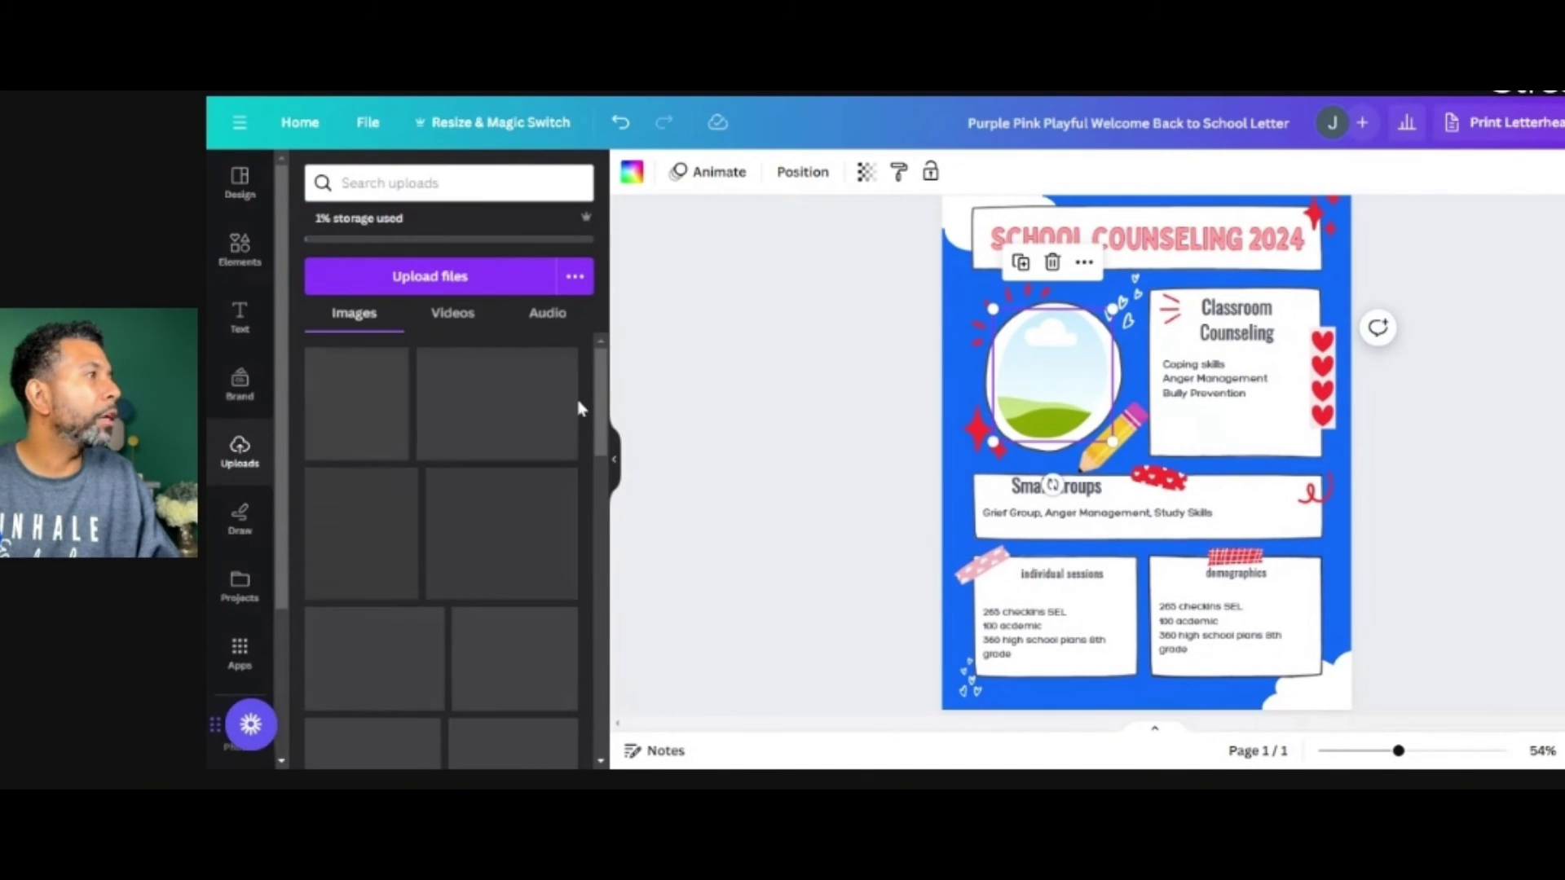
click(531, 397)
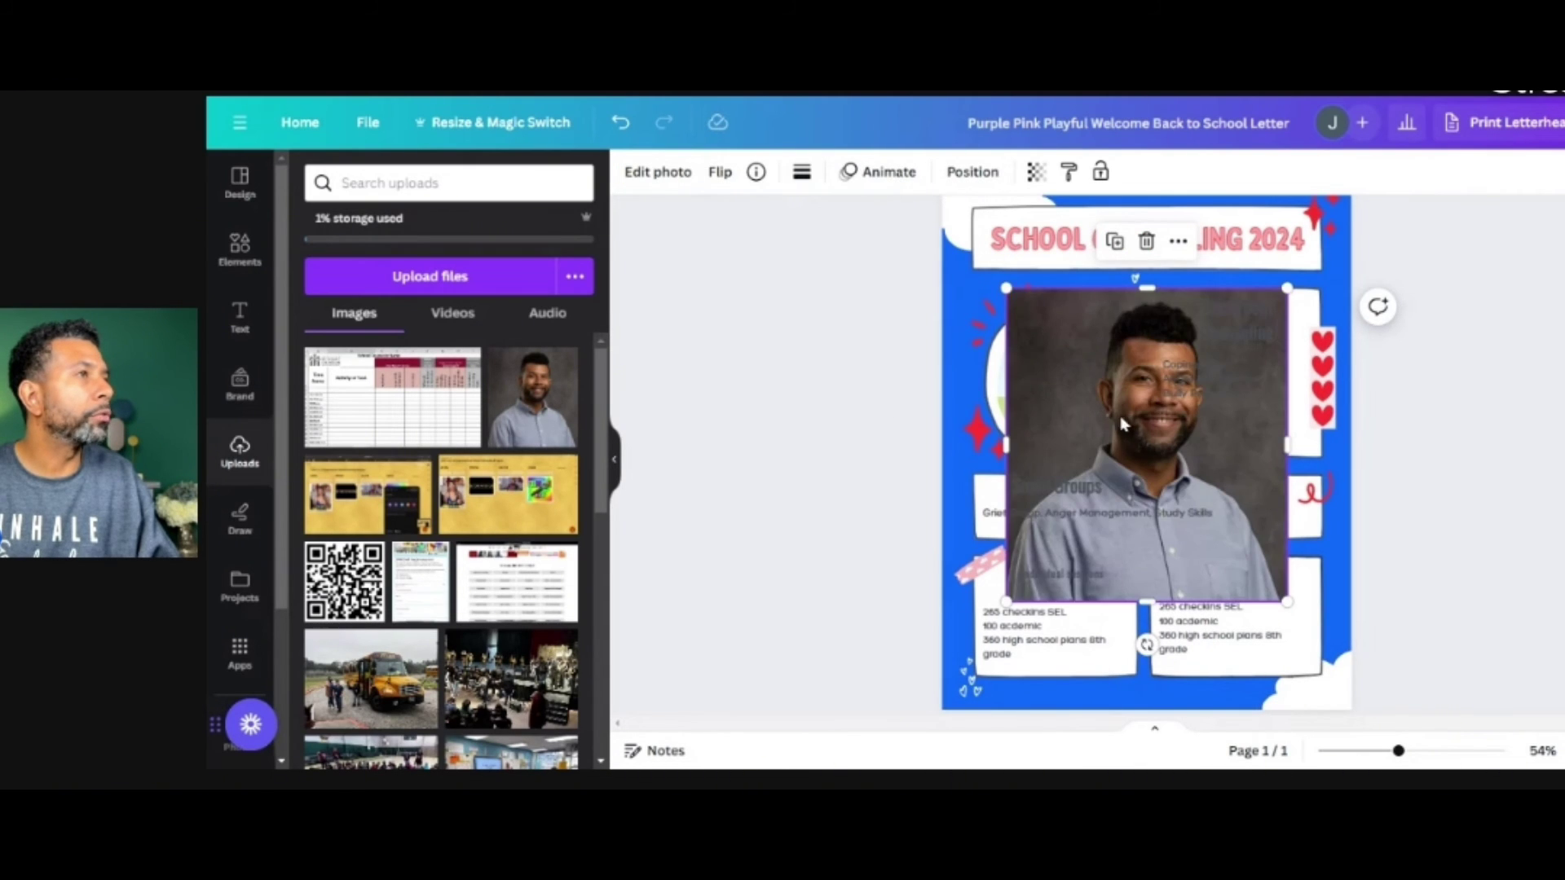
drag(1125, 419, 1052, 379)
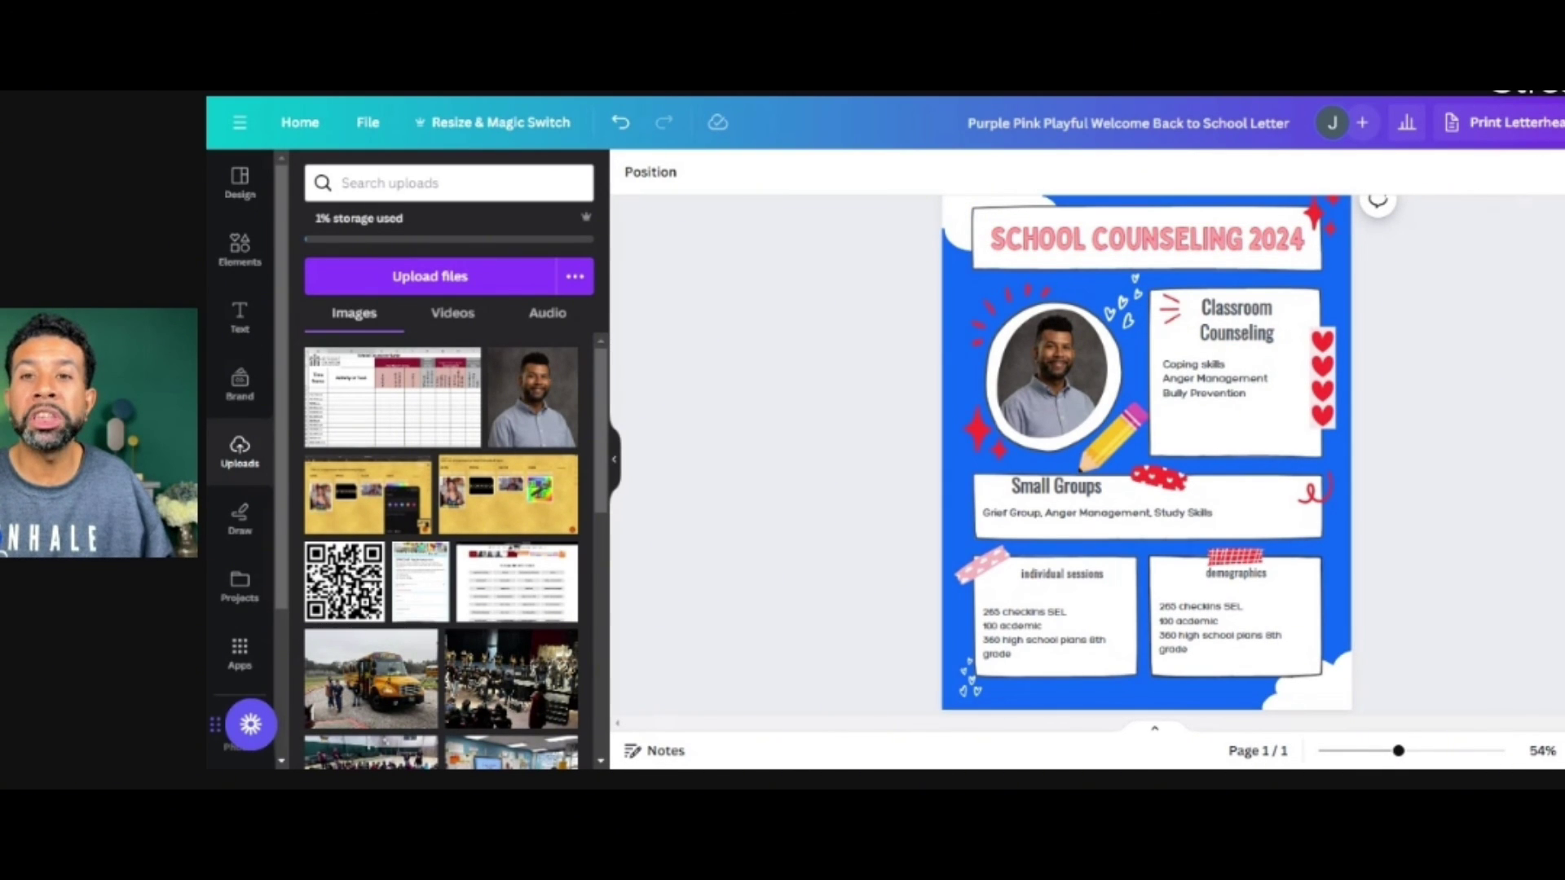
Download the flyer with file type PDF Standard.
click(1558, 122)
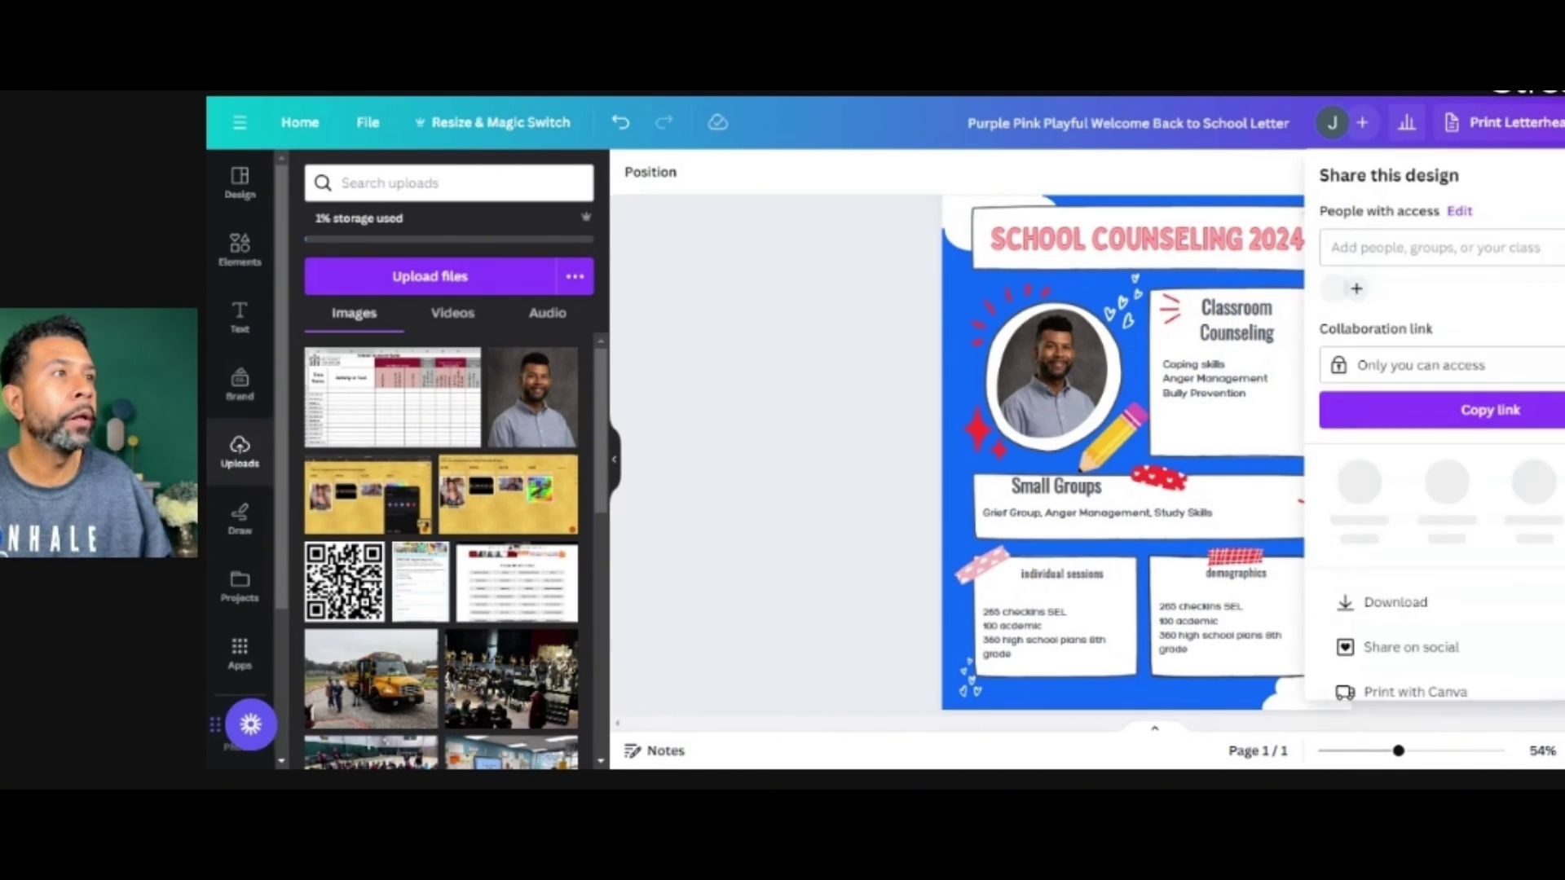
click(1443, 593)
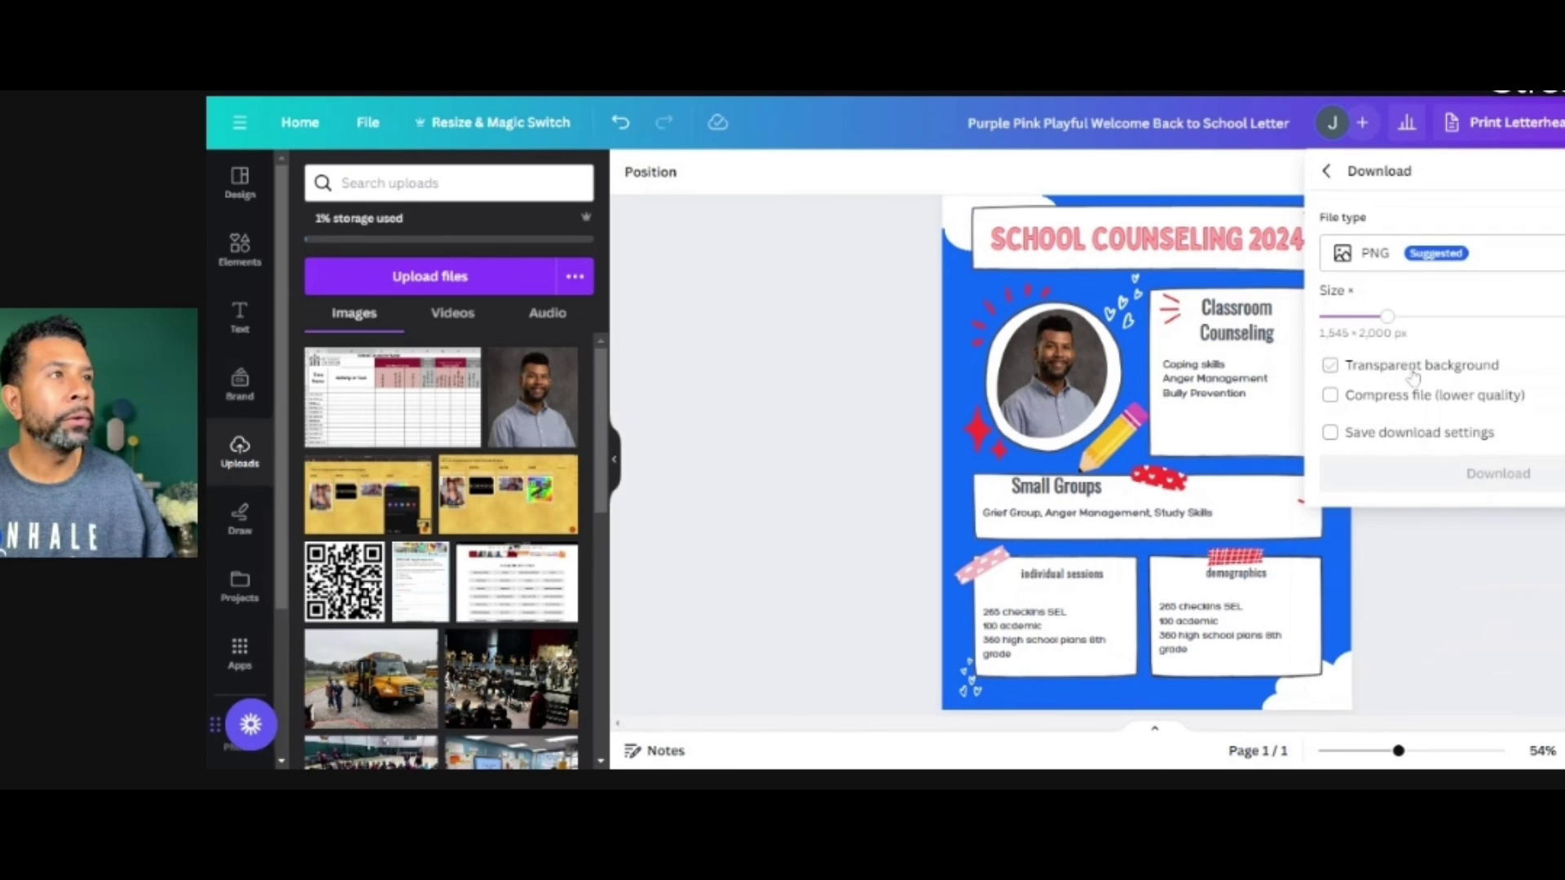
click(1468, 259)
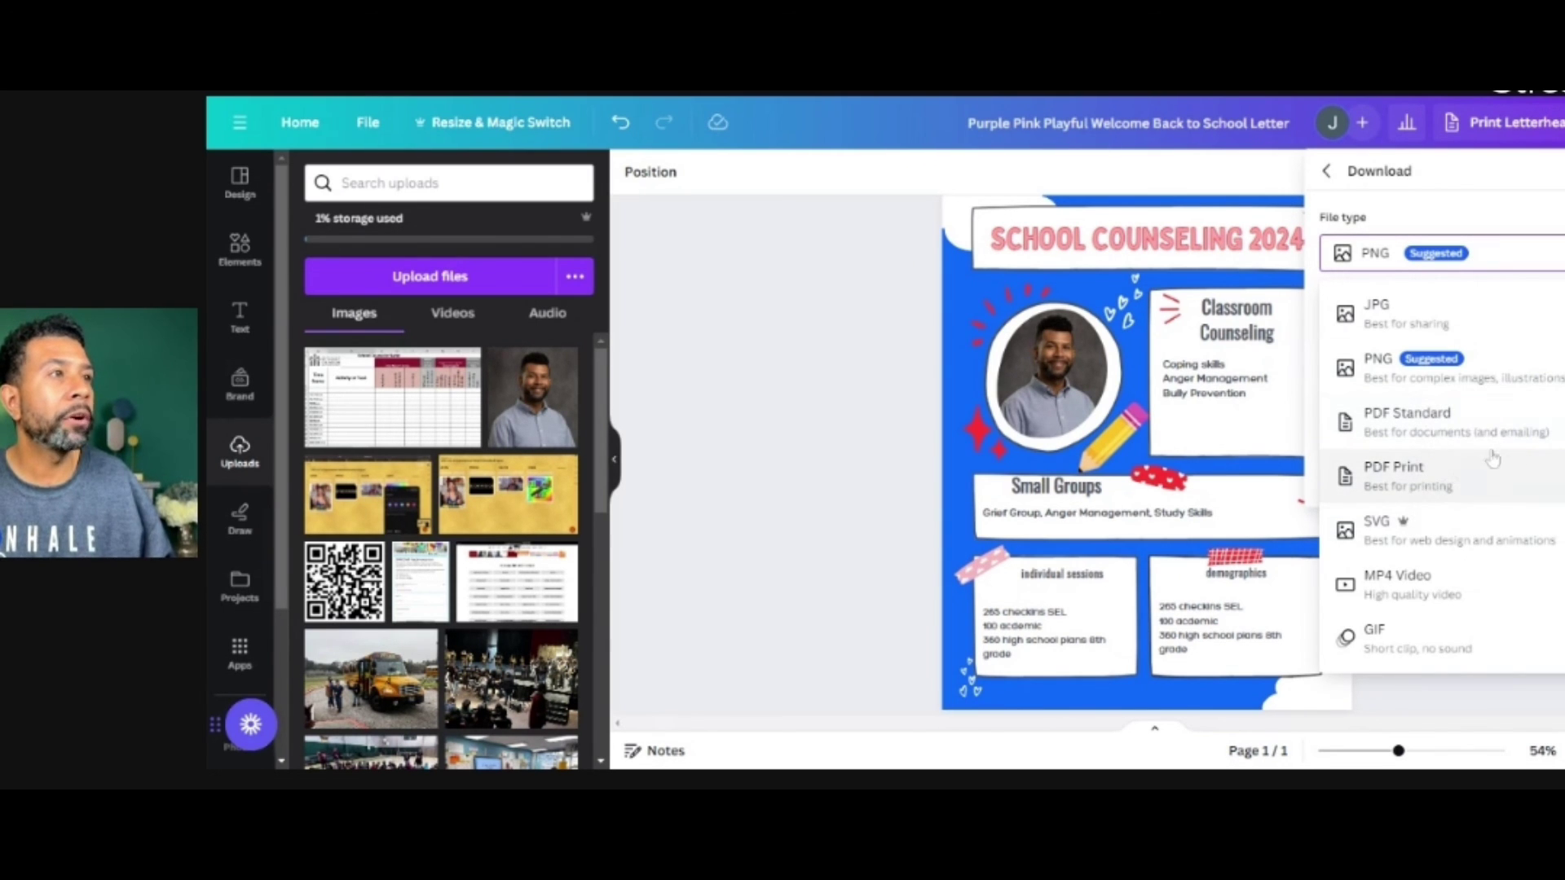
click(1471, 428)
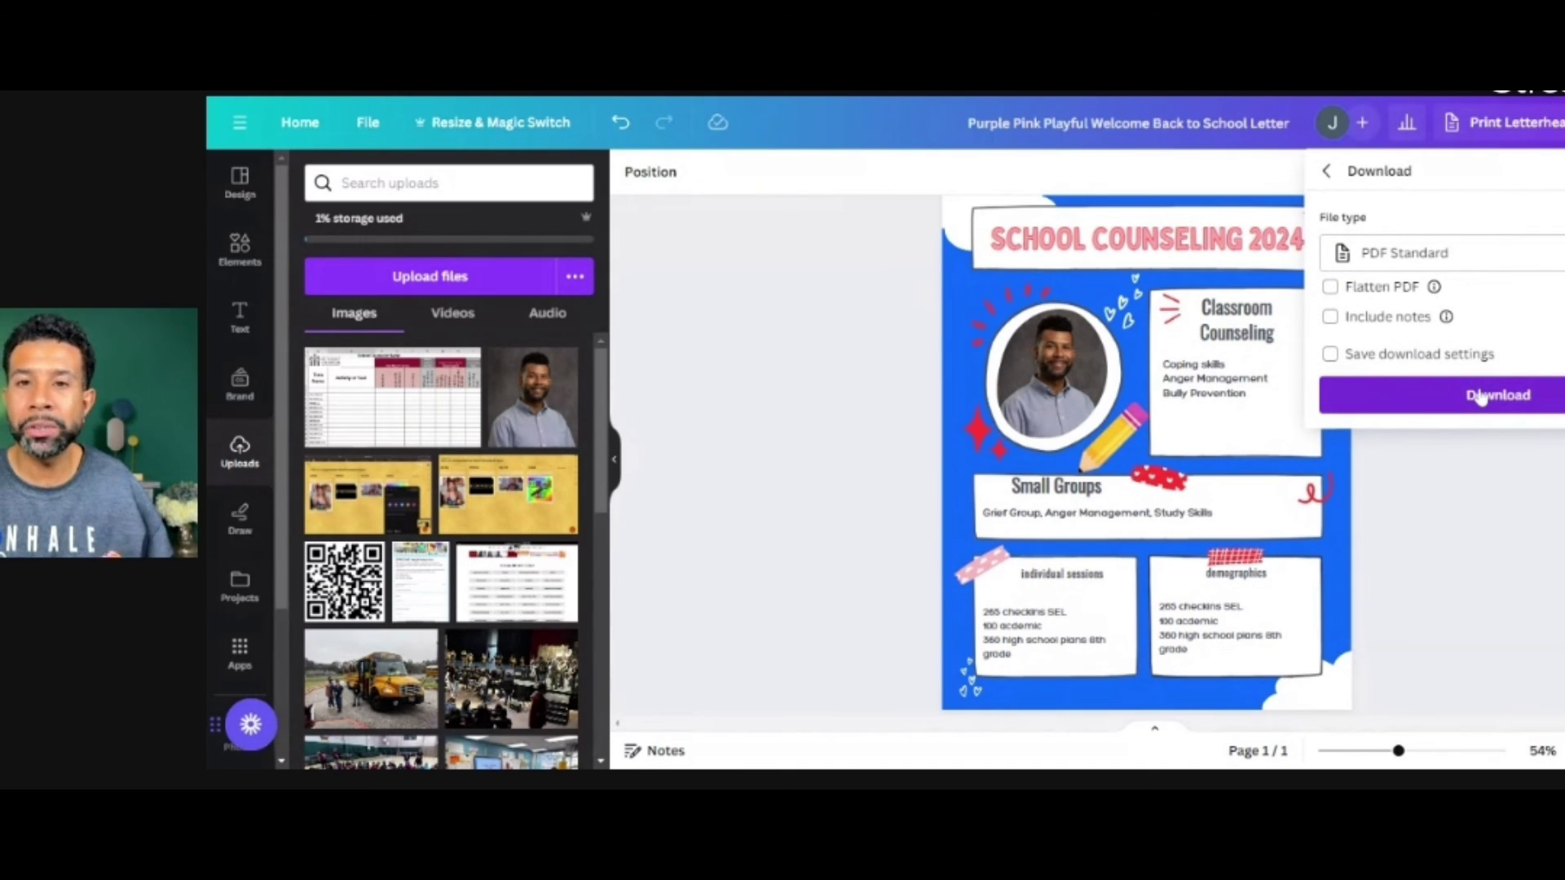
click(1472, 443)
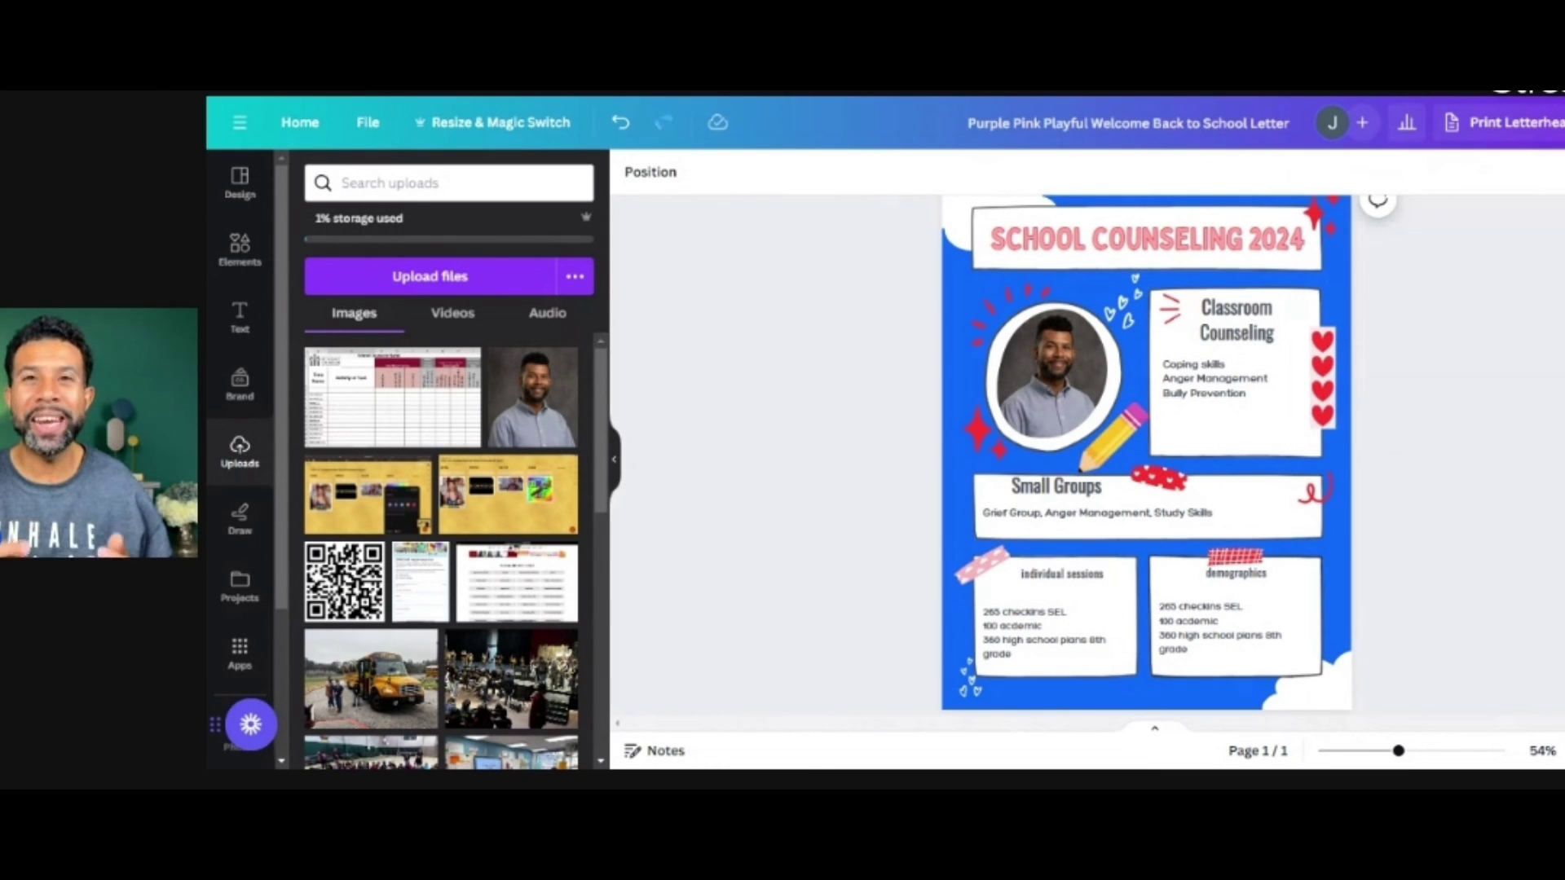